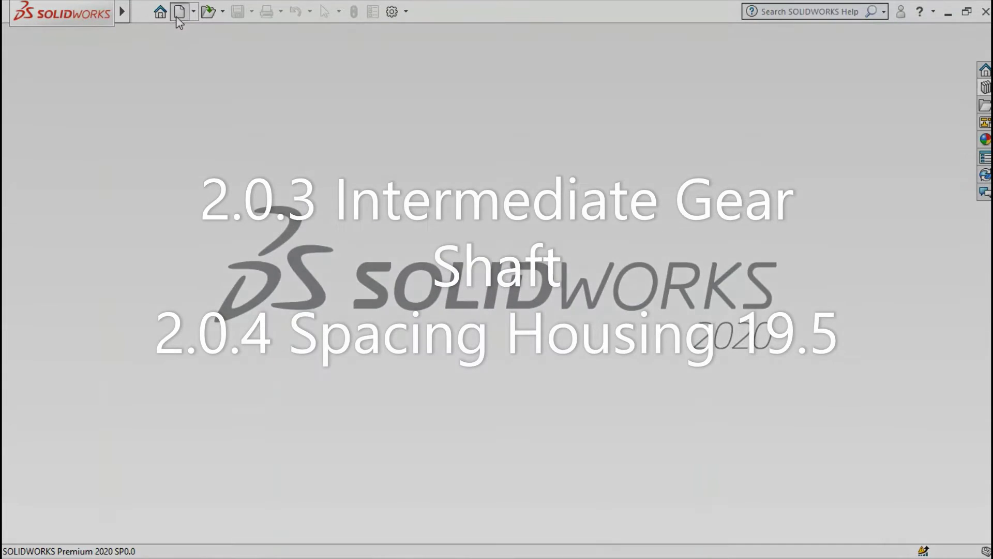
- Start a new part and draw an origin-centred circle on the Front Plane
{"action": "left_click", "coordinate": [179, 12]}
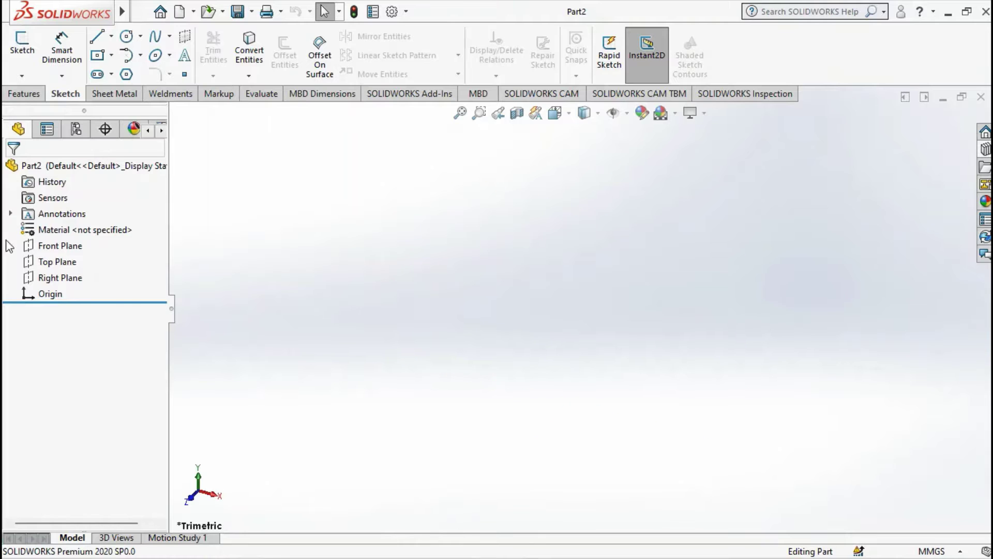
{"action": "left_click", "coordinate": [30, 250]}
{"action": "left_click", "coordinate": [47, 223]}
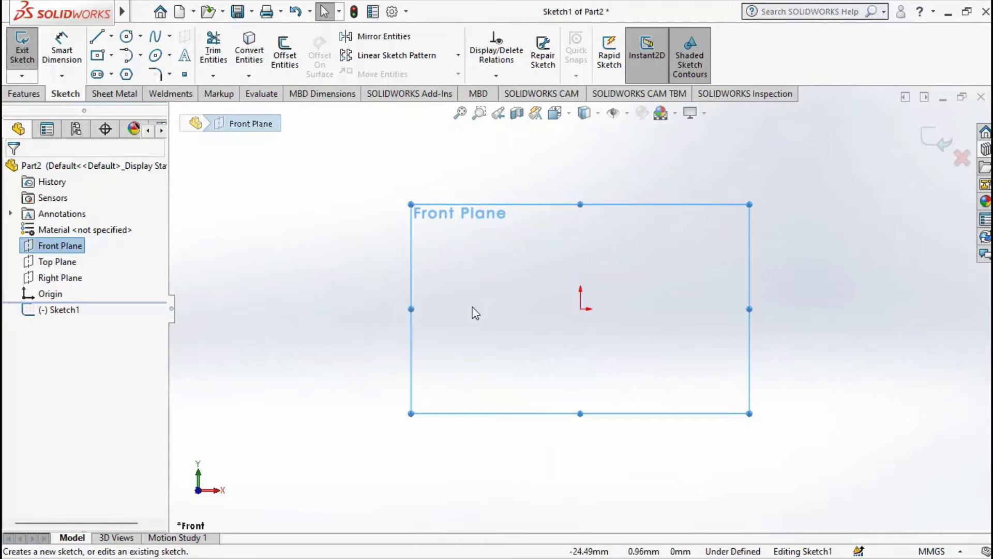
{"action": "left_click", "coordinate": [580, 309]}
{"action": "left_click", "coordinate": [685, 388]}
- Dimension the circle's diameter to 48 mm
{"action": "left_click", "coordinate": [62, 52]}
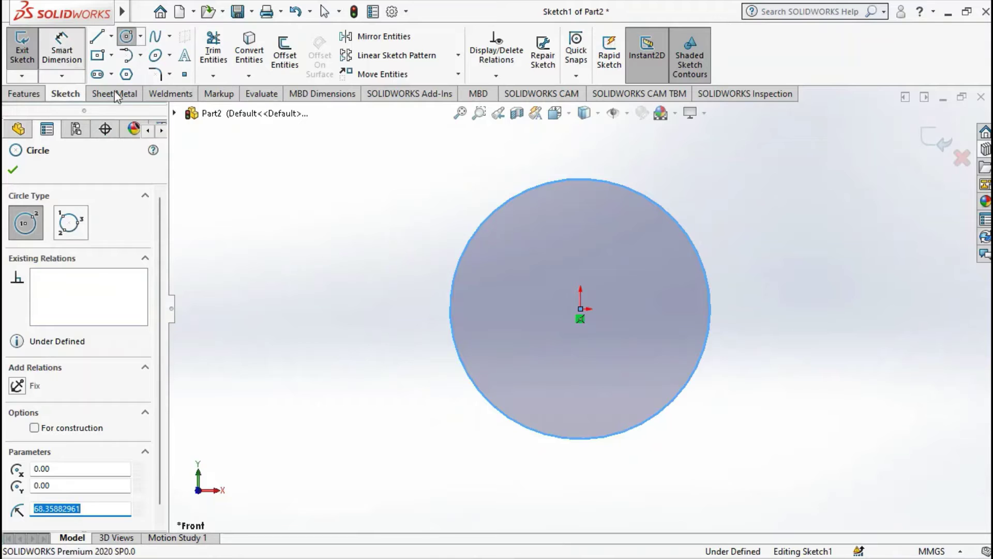
{"action": "left_click", "coordinate": [440, 172]}
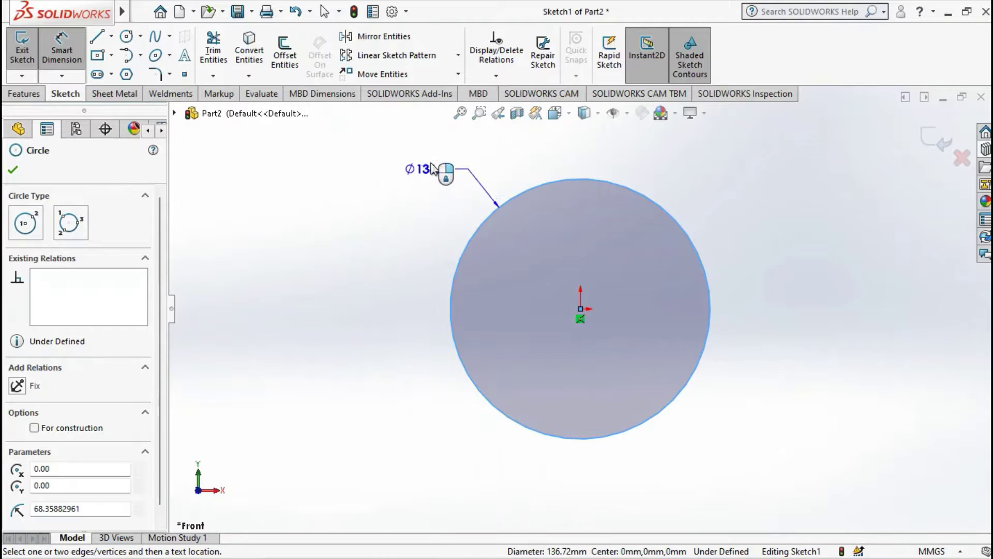
{"action": "left_click", "coordinate": [433, 167]}
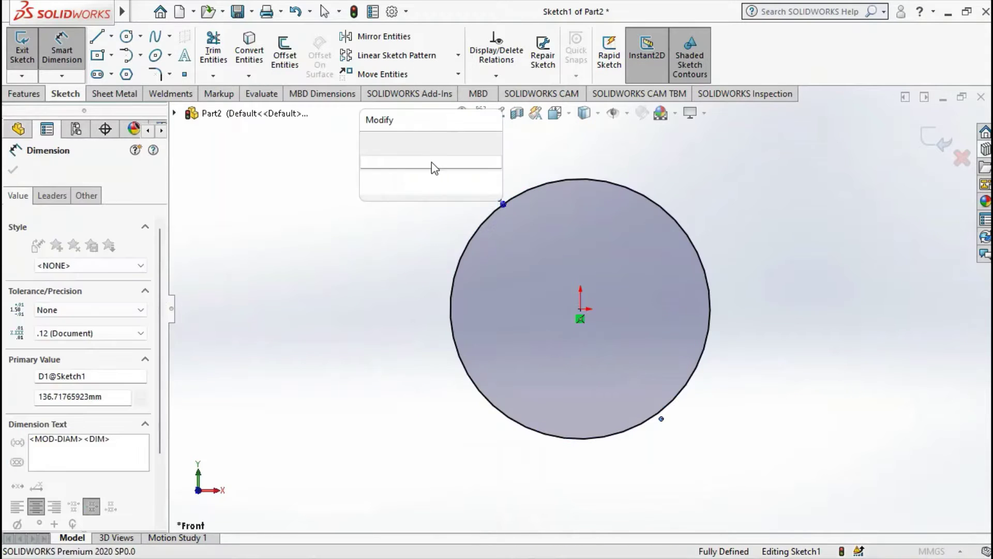
{"action": "type", "text": "48"}
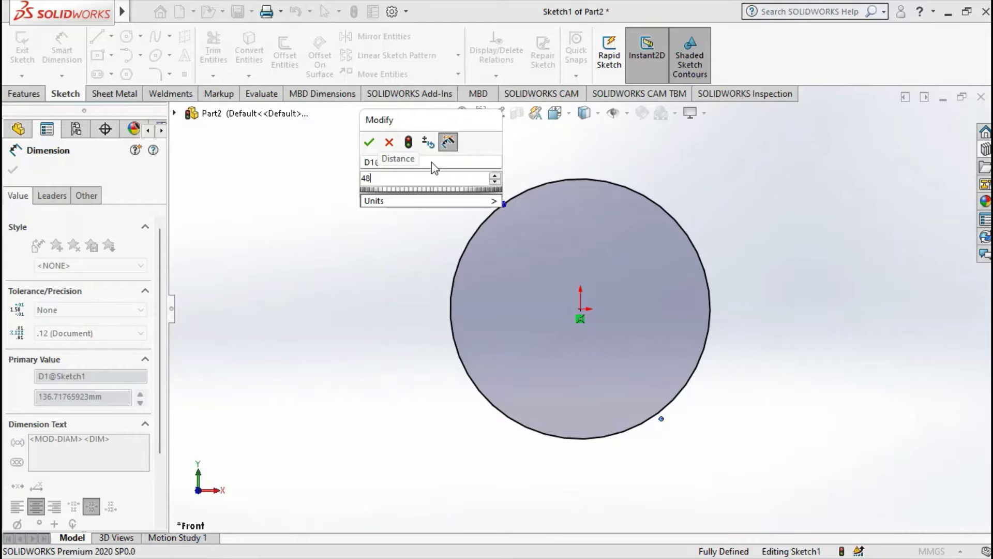
{"action": "key", "text": "Return"}
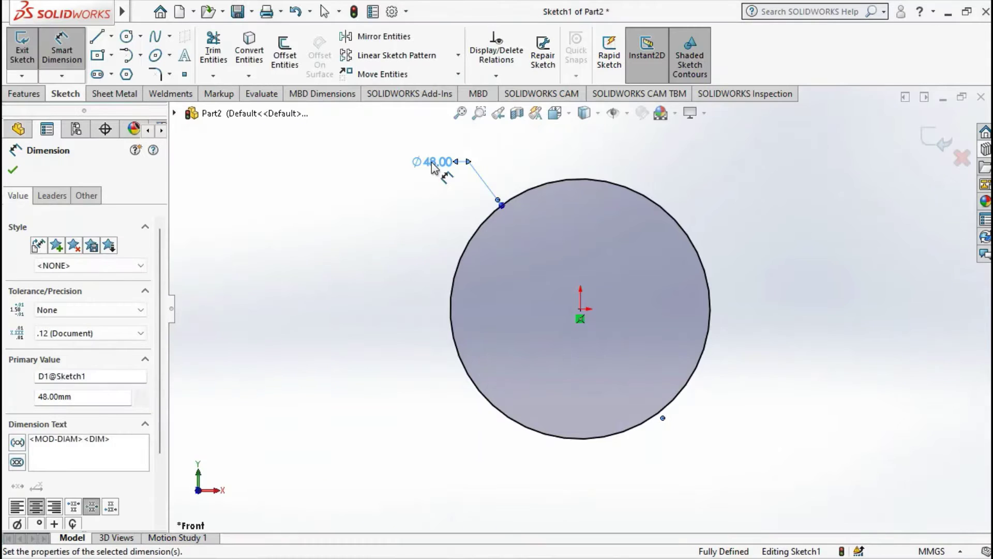
{"action": "middle_click_drag", "start_coordinate": [592, 301], "coordinate": [523, 298]}
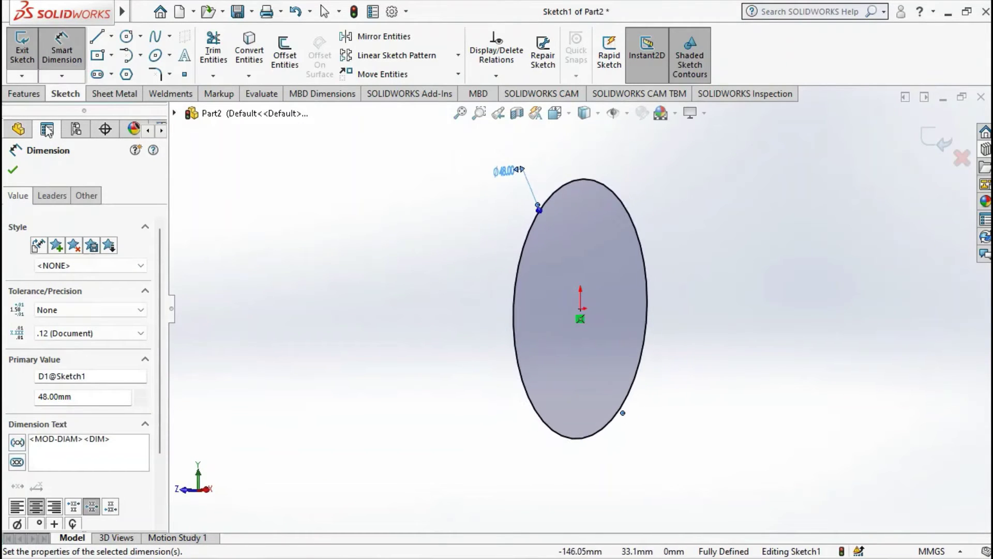
{"action": "left_click", "coordinate": [13, 172]}
- Extrude the 48 mm circle 6 mm into a solid disc, then orbit to its front face
{"action": "left_click", "coordinate": [25, 93]}
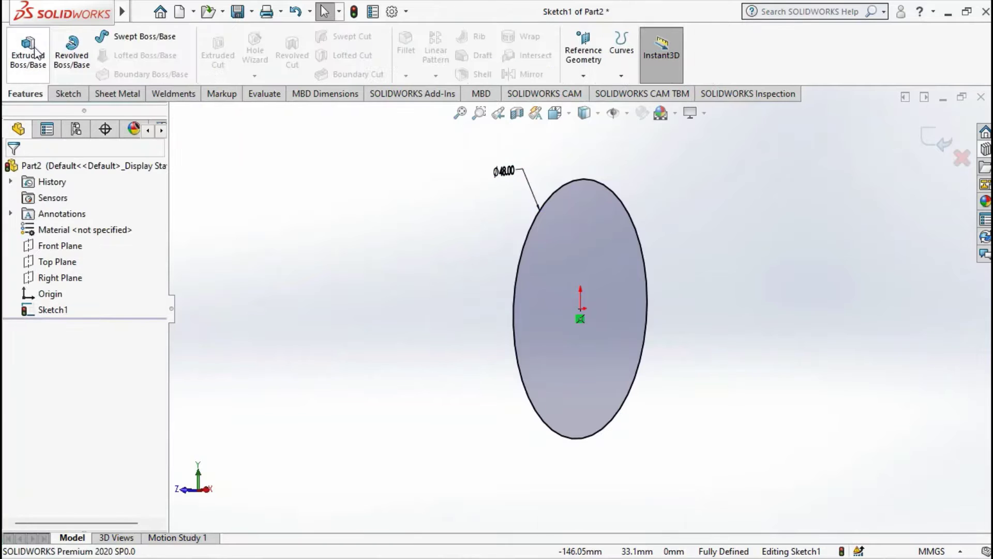
{"action": "left_click", "coordinate": [28, 49]}
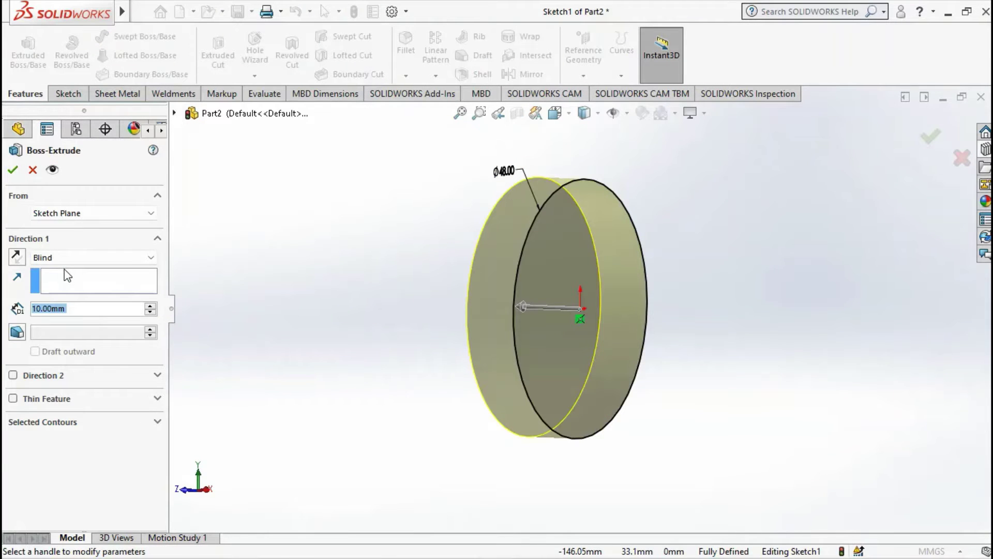
{"action": "type", "text": "6"}
{"action": "key", "text": "Return"}
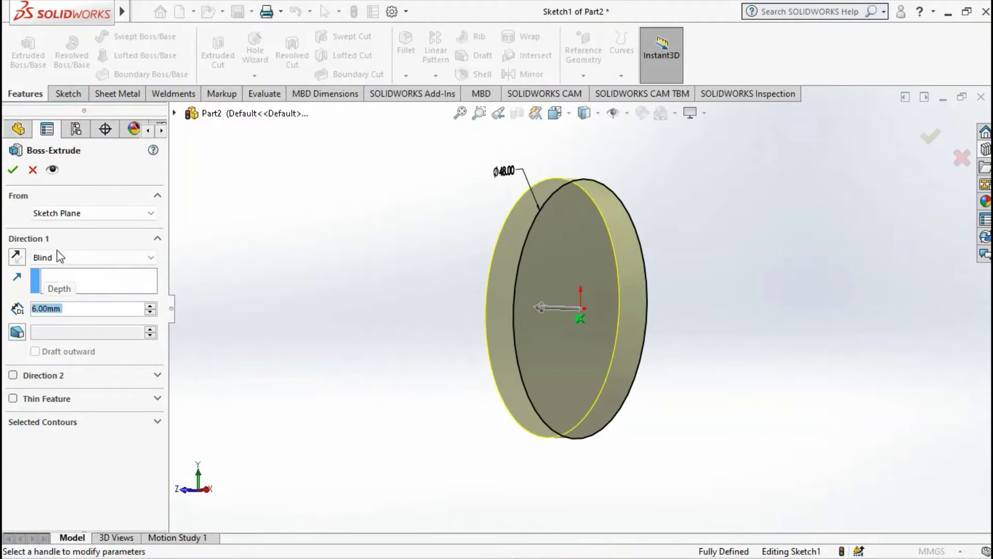
{"action": "left_click", "coordinate": [13, 170]}
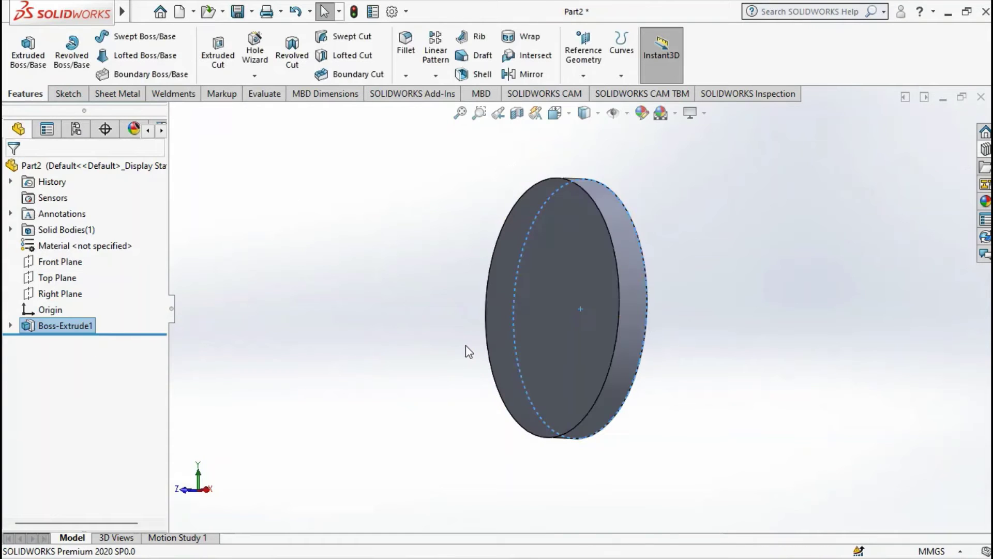
{"action": "left_click", "coordinate": [436, 332]}
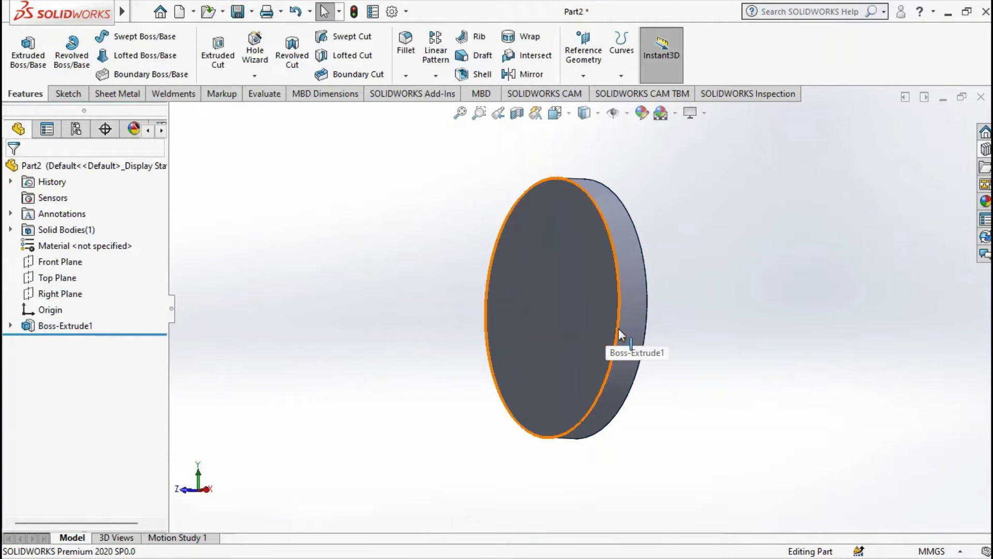
{"action": "middle_click_drag", "start_coordinate": [611, 325], "coordinate": [481, 261]}
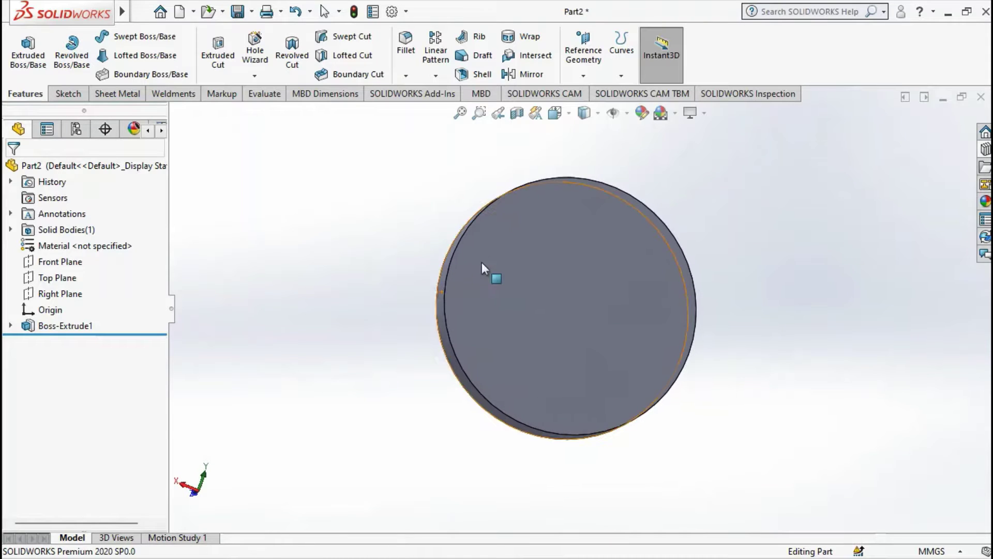
- Sketch a centred circle on the disc's front face and dimension it 28 mm
{"action": "left_click", "coordinate": [566, 278]}
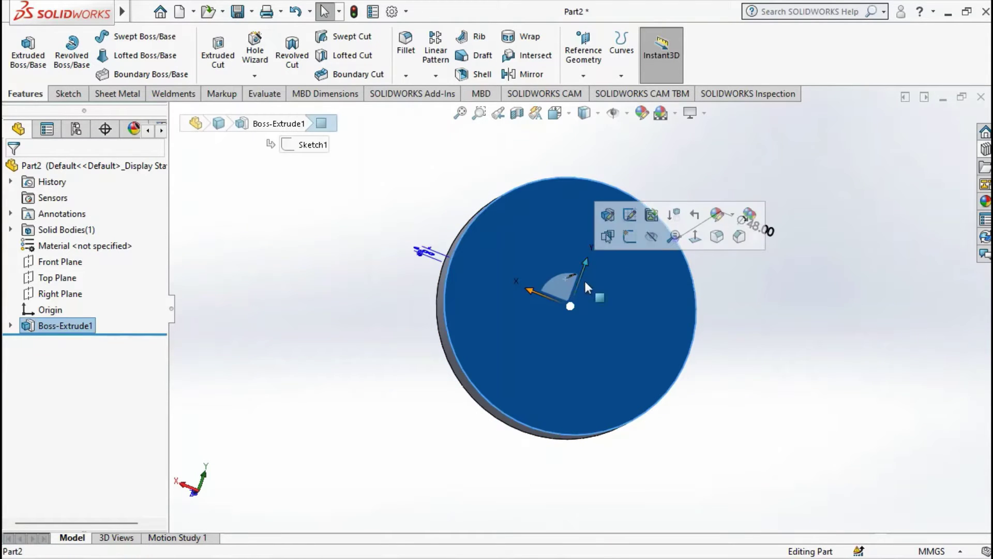
{"action": "left_click", "coordinate": [631, 235]}
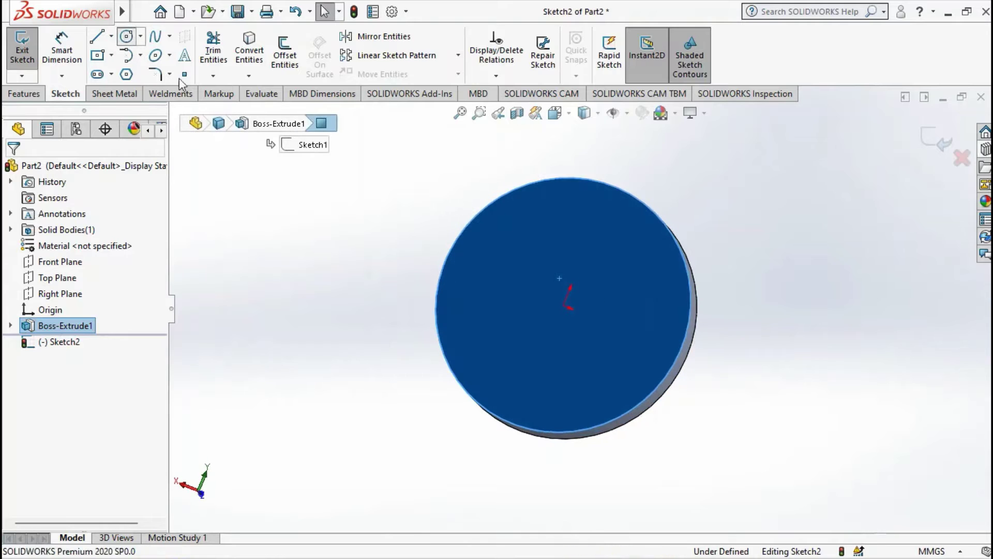
{"action": "left_click", "coordinate": [564, 306]}
{"action": "left_click", "coordinate": [634, 342]}
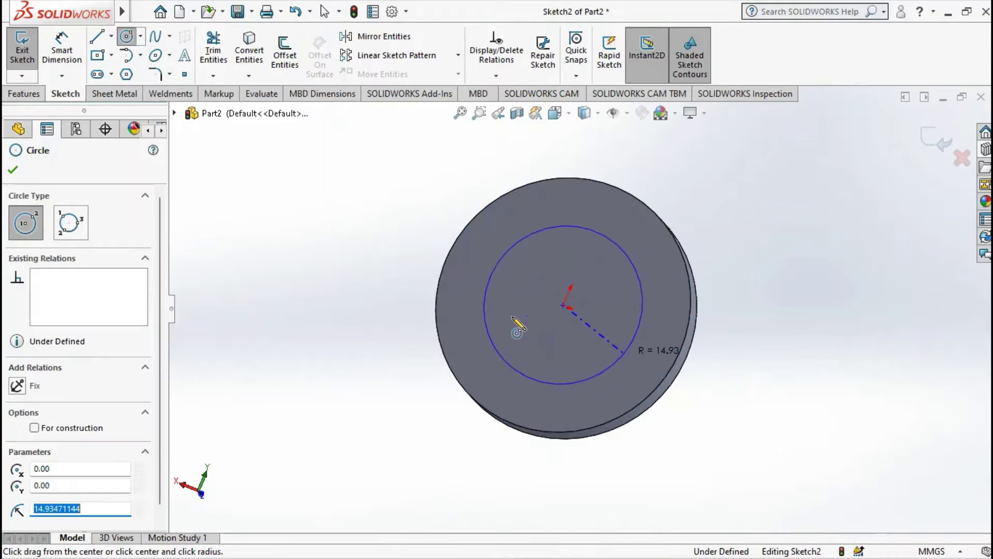
{"action": "right_click_drag", "start_coordinate": [316, 333], "coordinate": [309, 264]}
{"action": "left_click", "coordinate": [494, 258]}
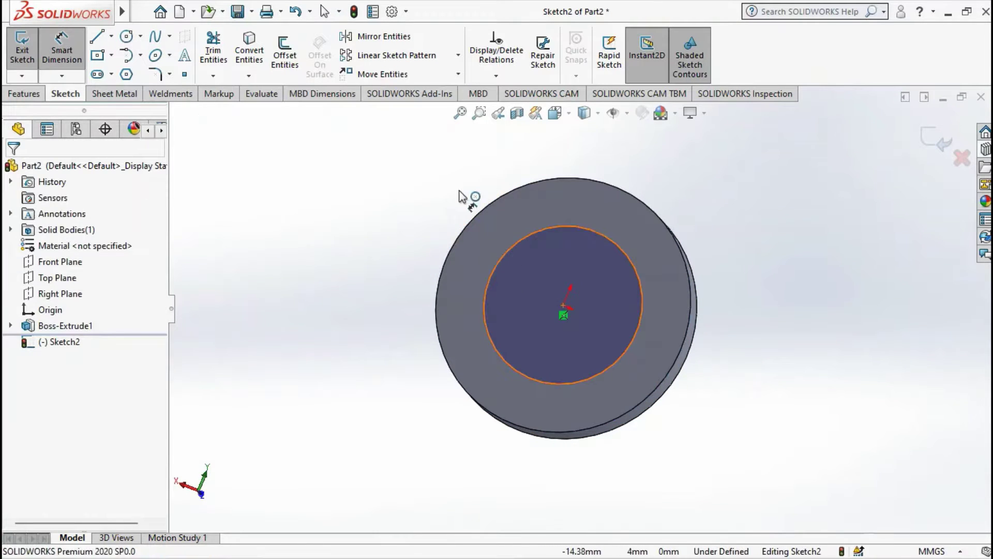
{"action": "left_click", "coordinate": [454, 153]}
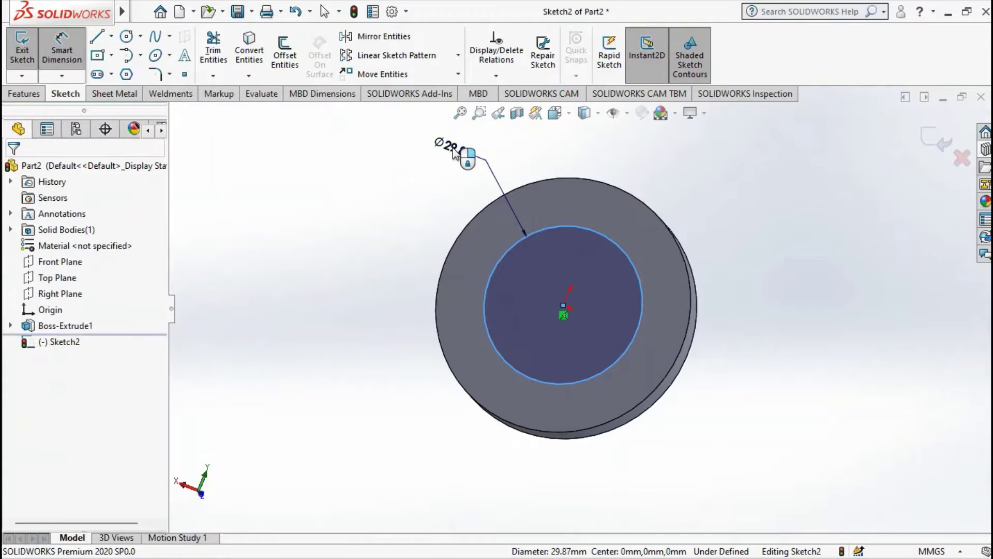
{"action": "type", "text": "2"}
{"action": "key", "text": "Return"}
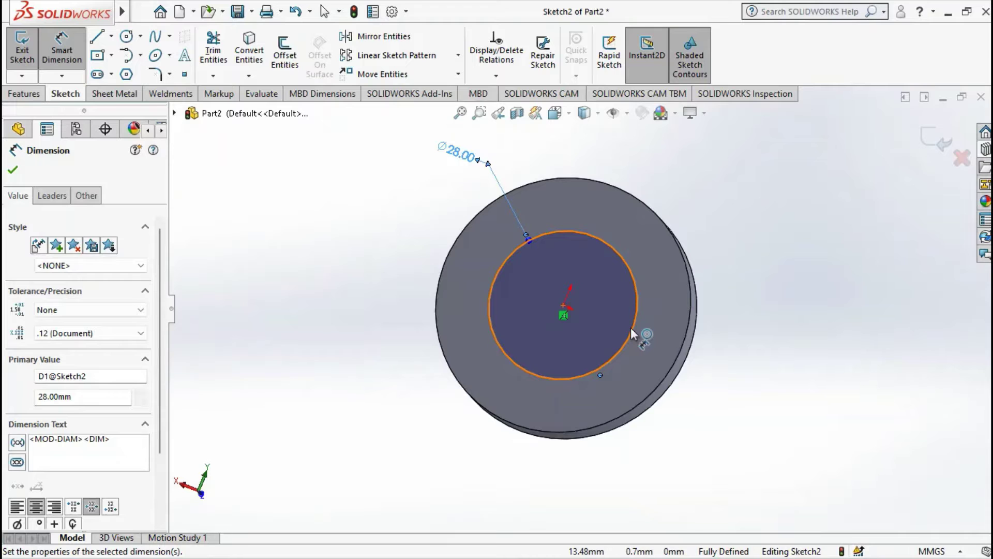
{"action": "mouse_move", "coordinate": [607, 321]}
{"action": "middle_mouse_down"}
{"action": "mouse_move", "coordinate": [627, 299]}
{"action": "mouse_move", "coordinate": [617, 319]}
{"action": "mouse_move", "coordinate": [602, 319]}
{"action": "middle_mouse_up"}
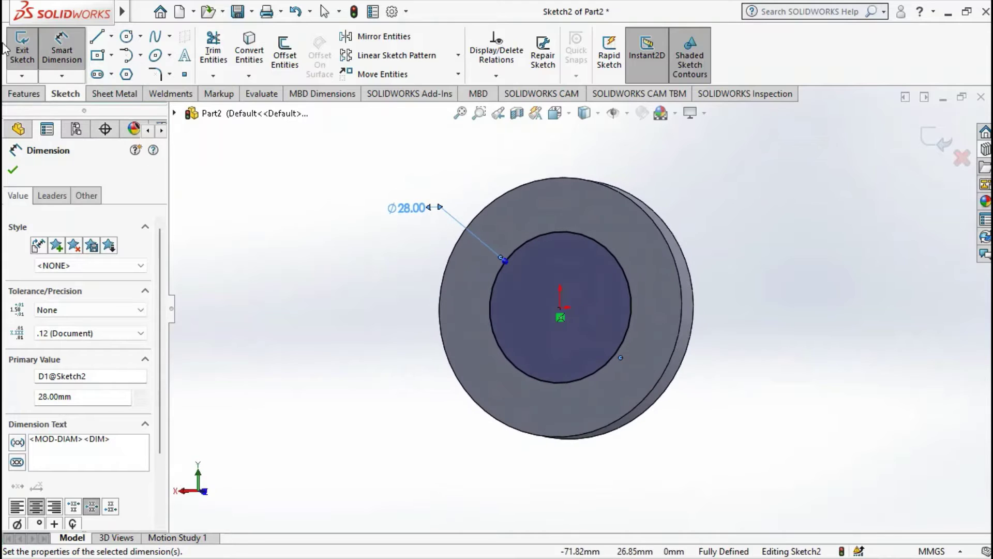
- Extrude the 28 mm circle 4 mm into a boss
{"action": "left_click", "coordinate": [24, 93]}
{"action": "left_click", "coordinate": [28, 52]}
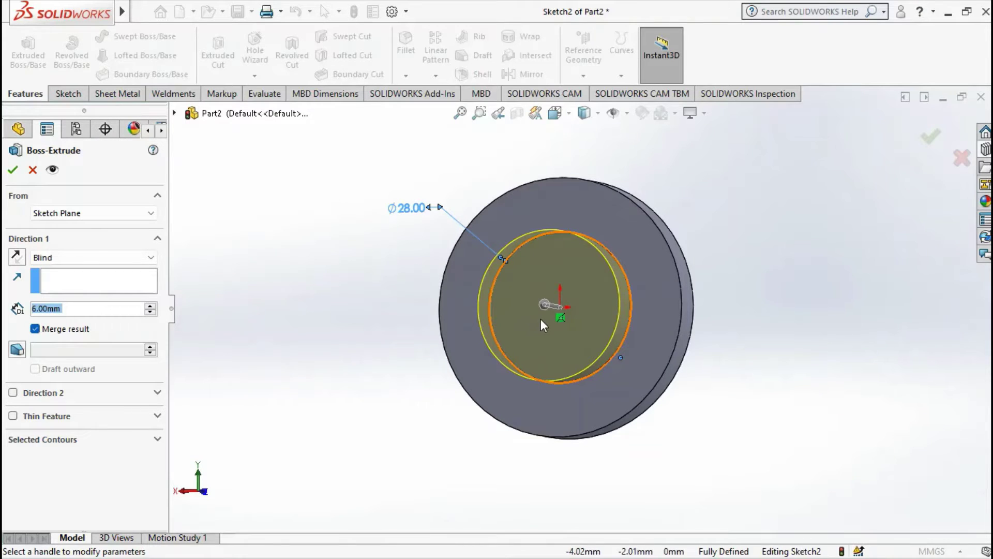
{"action": "key", "text": "ctrl+8"}
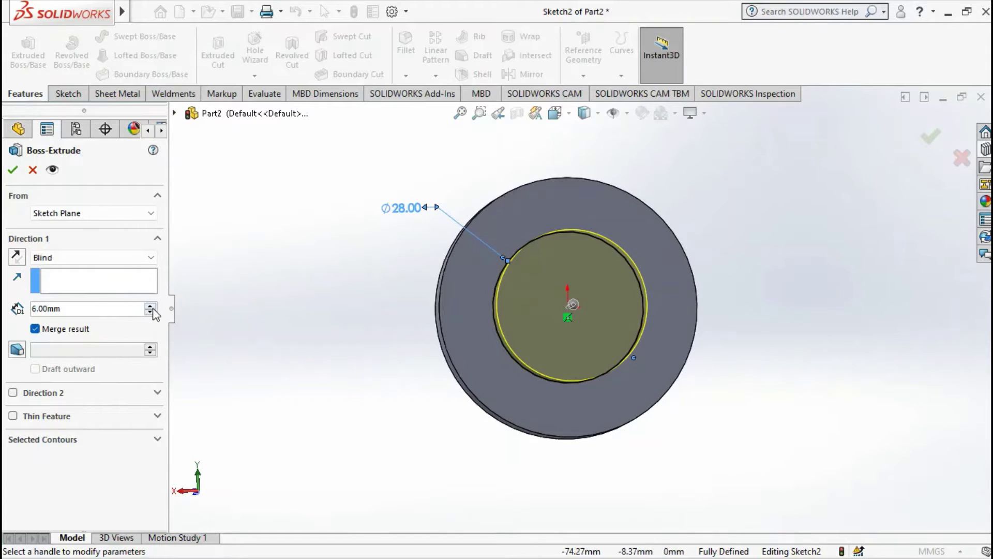
{"action": "left_click", "coordinate": [153, 309]}
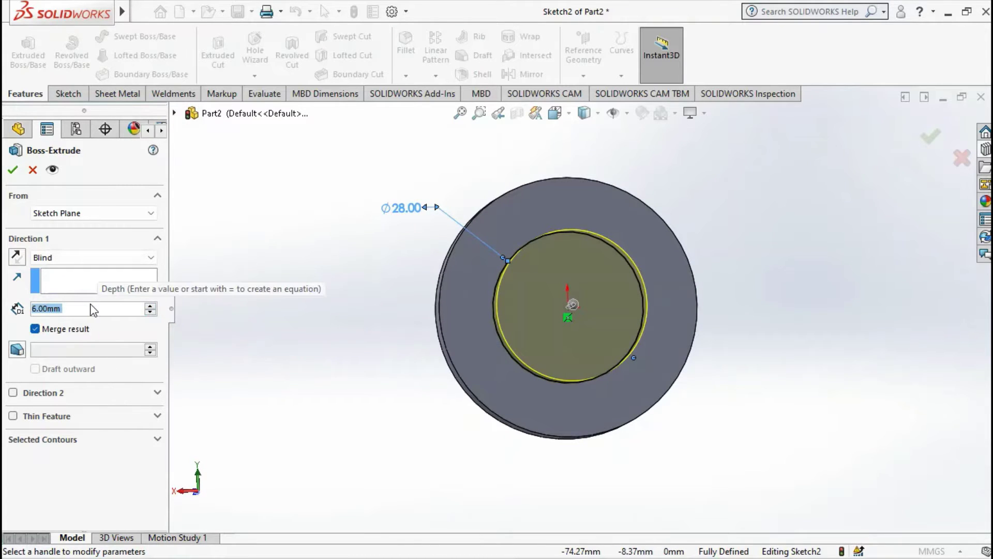
{"action": "type", "text": "4"}
{"action": "key", "text": "Return"}
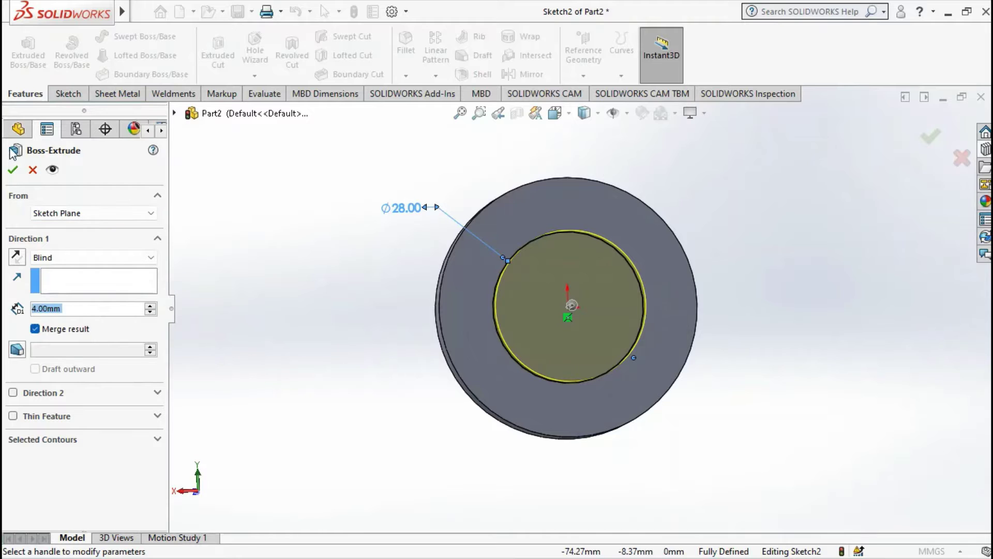
{"action": "left_click", "coordinate": [12, 169]}
{"action": "middle_click_drag", "start_coordinate": [610, 325], "coordinate": [533, 313]}
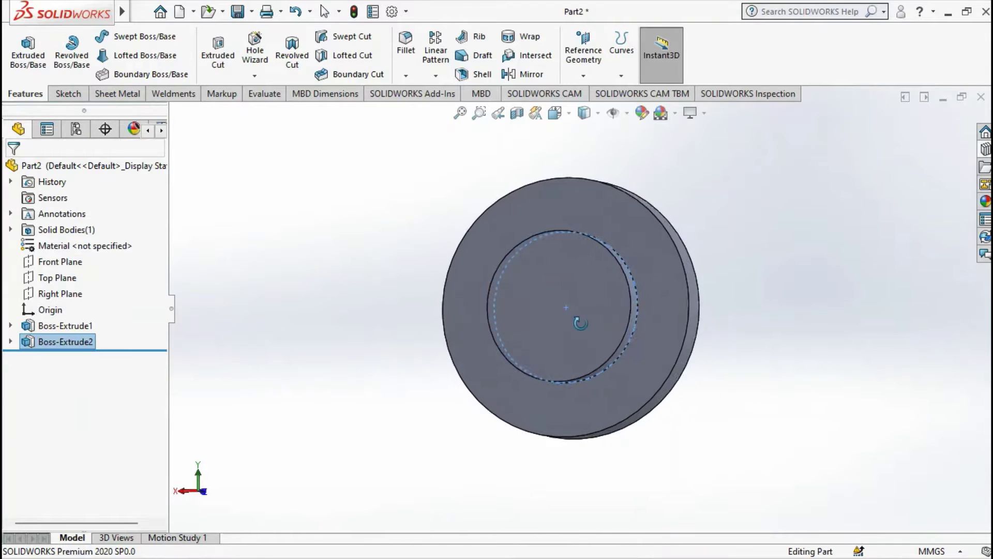
- Sketch an origin-centred circle on the boss face, abandoning an attempted extrusion
{"action": "left_click", "coordinate": [547, 313]}
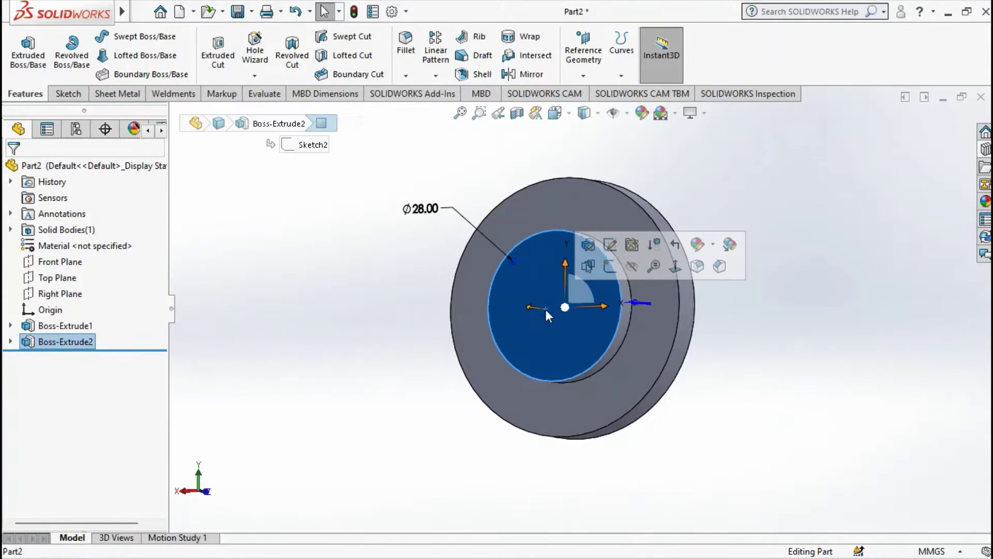
{"action": "left_click", "coordinate": [611, 267]}
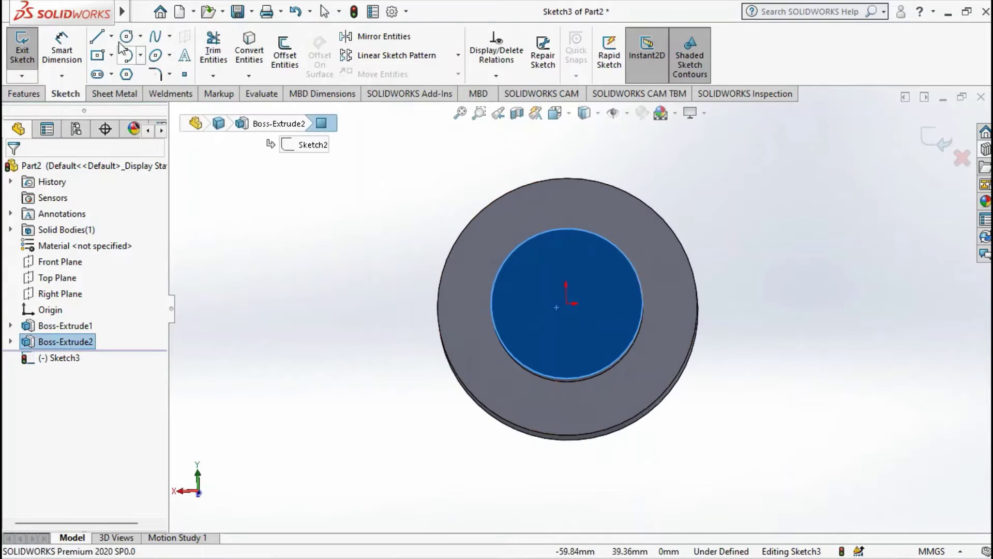
{"action": "left_click", "coordinate": [127, 37]}
{"action": "left_click", "coordinate": [566, 304]}
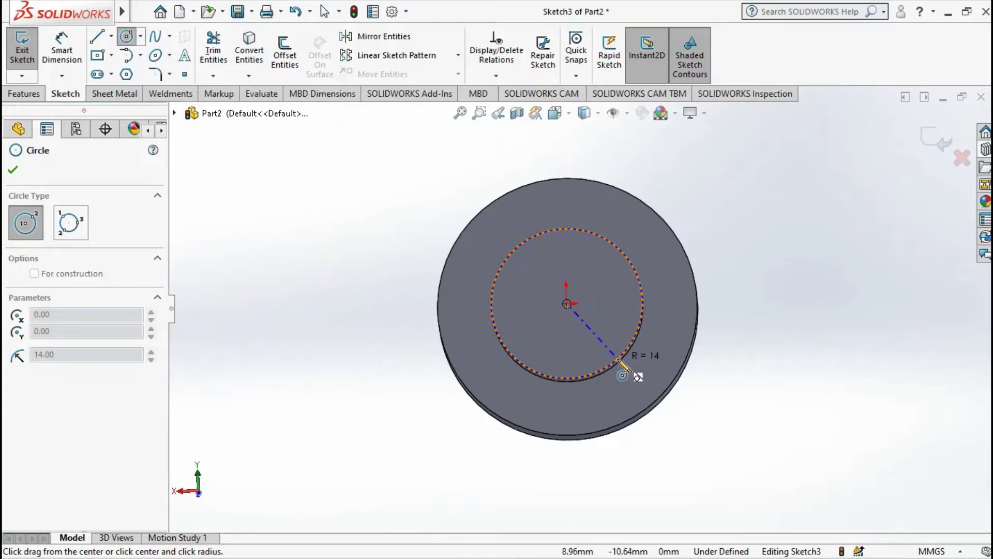
{"action": "left_click", "coordinate": [605, 333]}
{"action": "left_click", "coordinate": [24, 94]}
{"action": "left_click", "coordinate": [28, 50]}
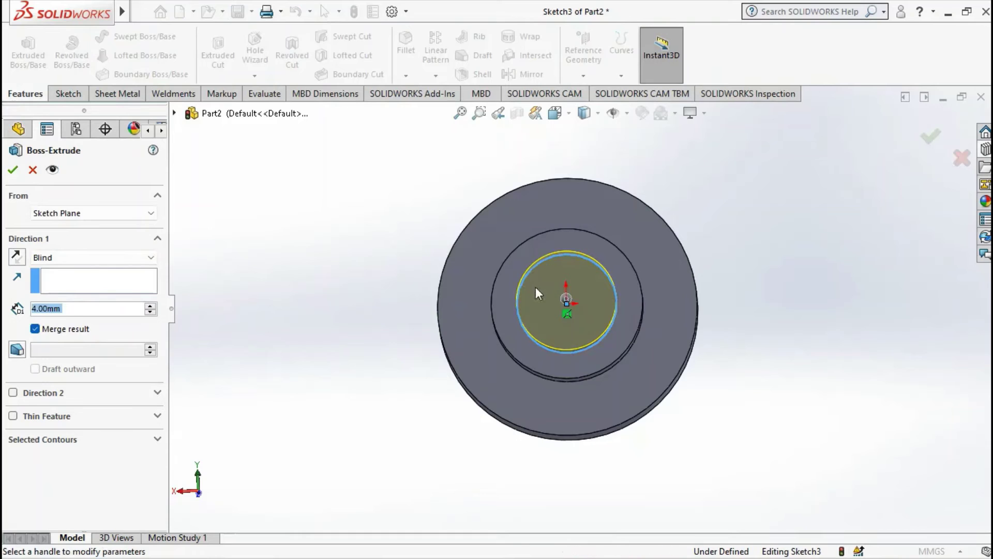
{"action": "left_click", "coordinate": [32, 170]}
- Dimension the boss-face circle to a 20 mm diameter
{"action": "left_click", "coordinate": [68, 94]}
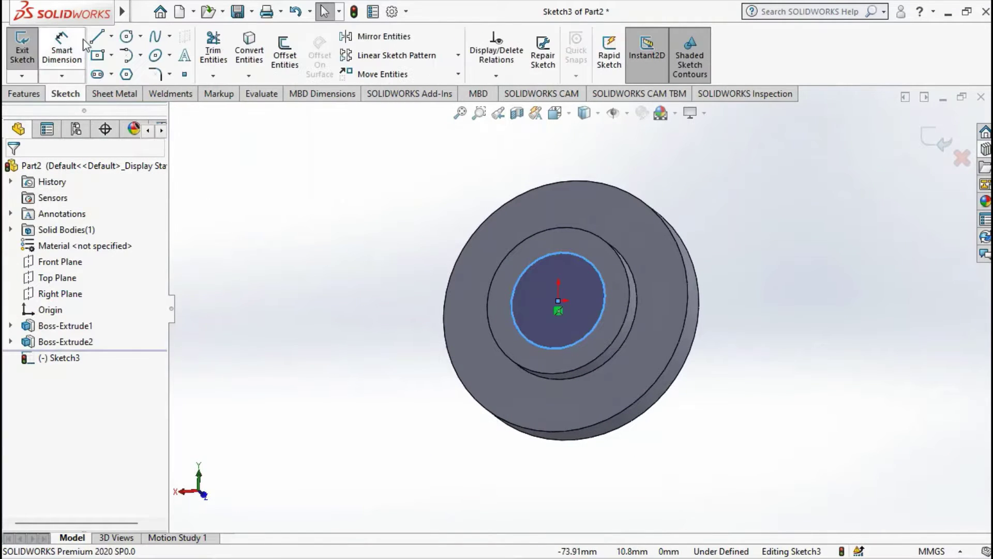
{"action": "left_click", "coordinate": [58, 52]}
{"action": "left_click", "coordinate": [535, 258]}
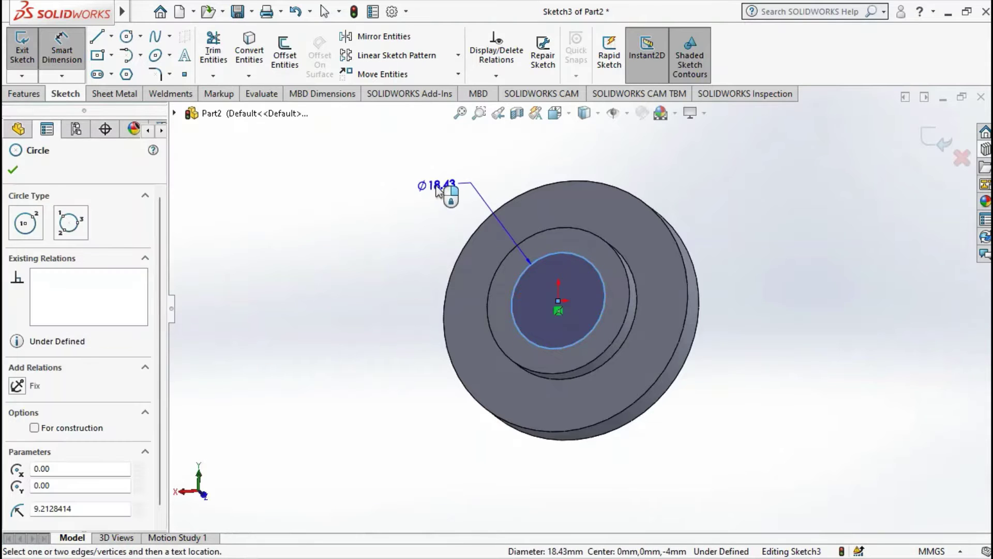
{"action": "left_click", "coordinate": [436, 189]}
{"action": "type", "text": "20"}
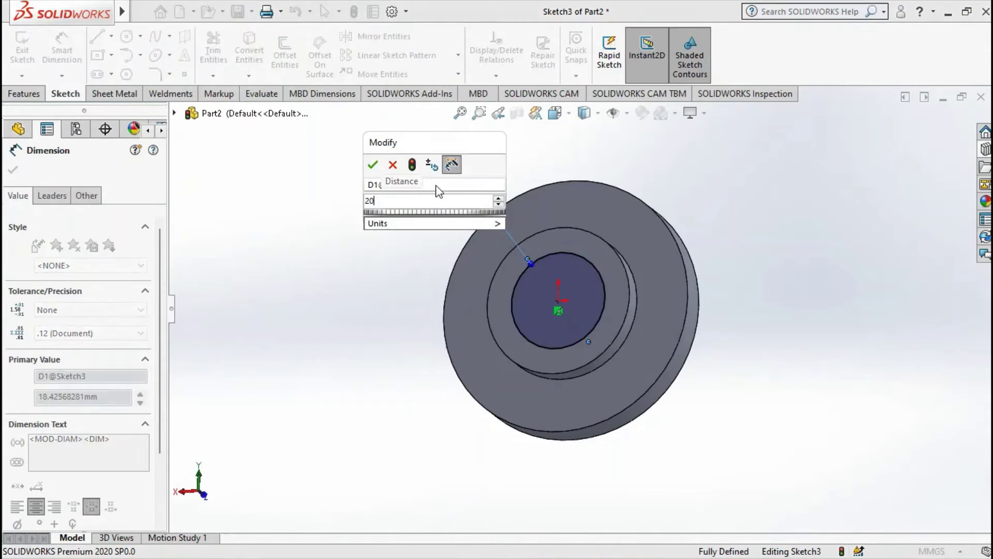
{"action": "key", "text": "Return"}
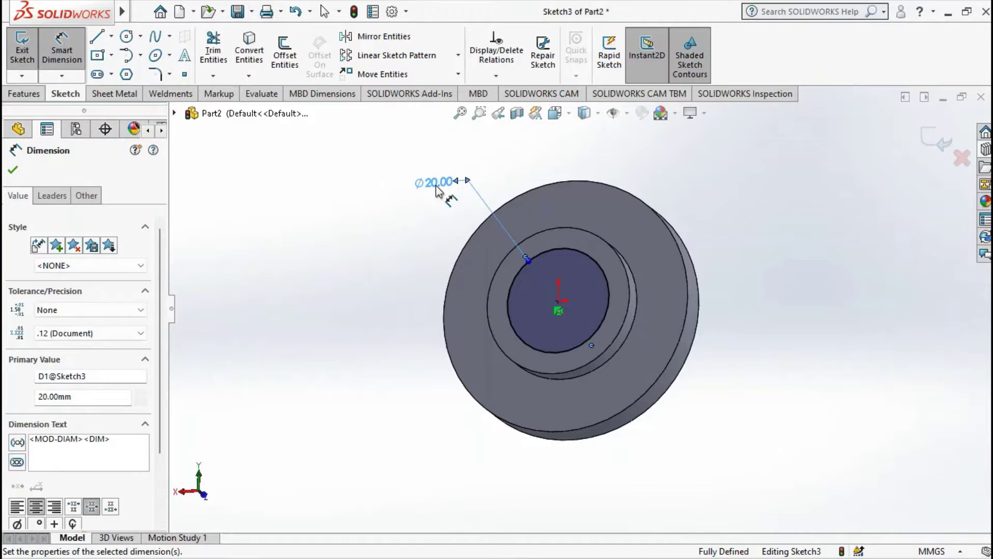
{"action": "middle_click_drag", "start_coordinate": [584, 272], "coordinate": [564, 264]}
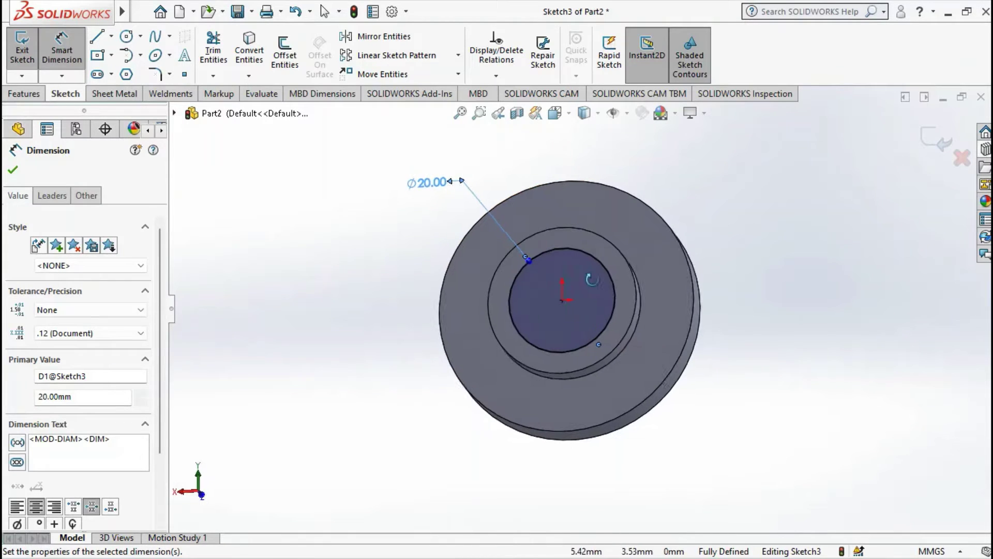
{"action": "left_click", "coordinate": [26, 95]}
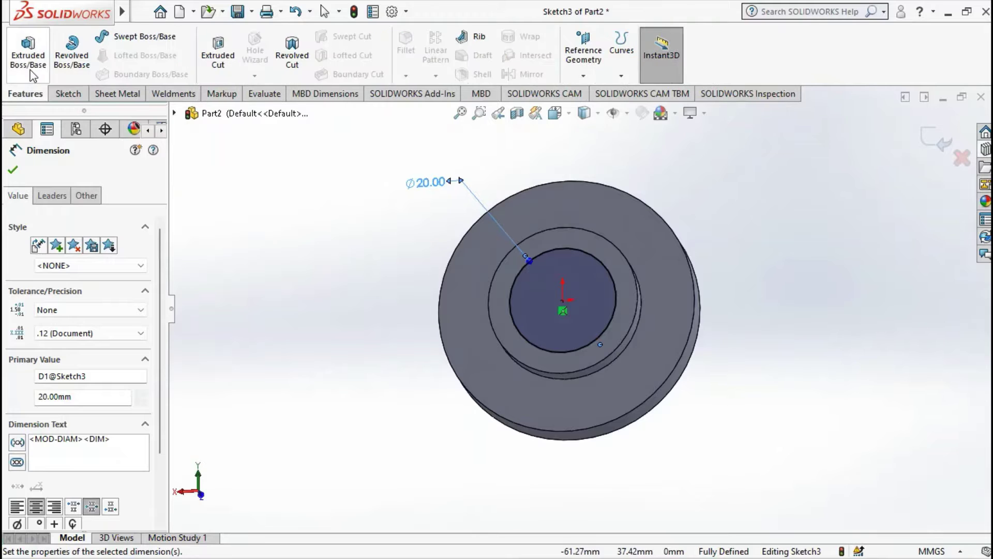
- Extrude the Ø20 circle 20 mm into a third boss, then turn the model around
{"action": "left_click", "coordinate": [30, 71]}
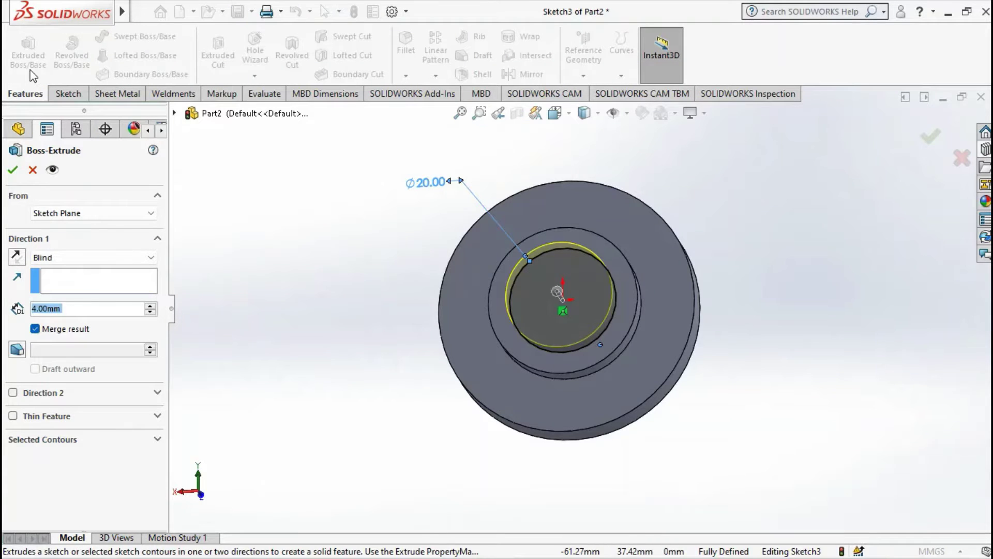
{"action": "type", "text": "20"}
{"action": "key", "text": "Return"}
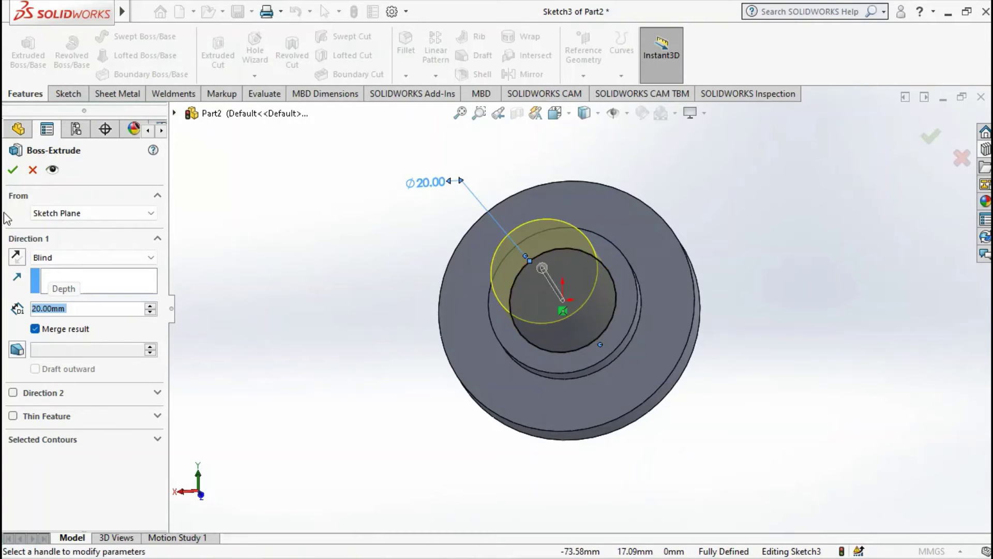
{"action": "left_click", "coordinate": [13, 171]}
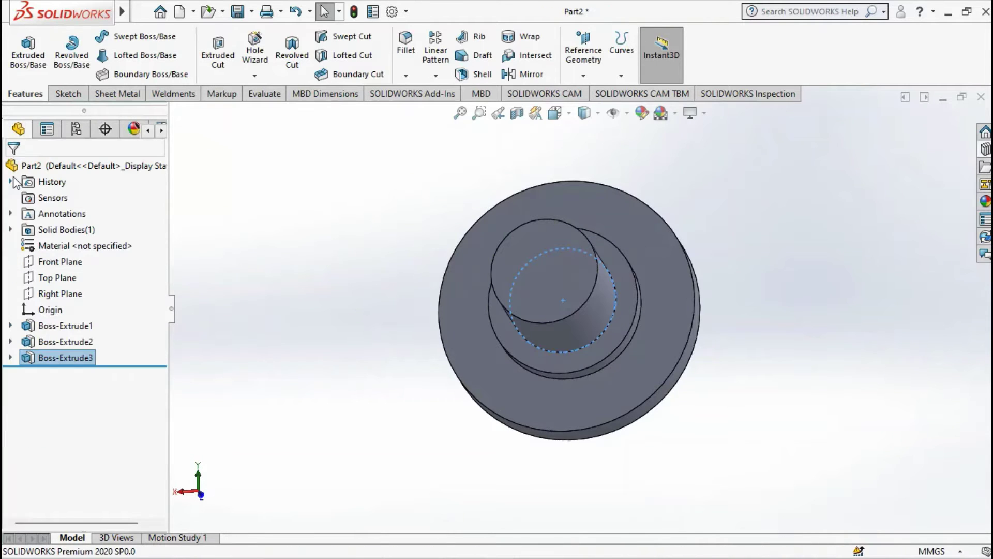
{"action": "middle_click_drag", "start_coordinate": [507, 257], "coordinate": [389, 185]}
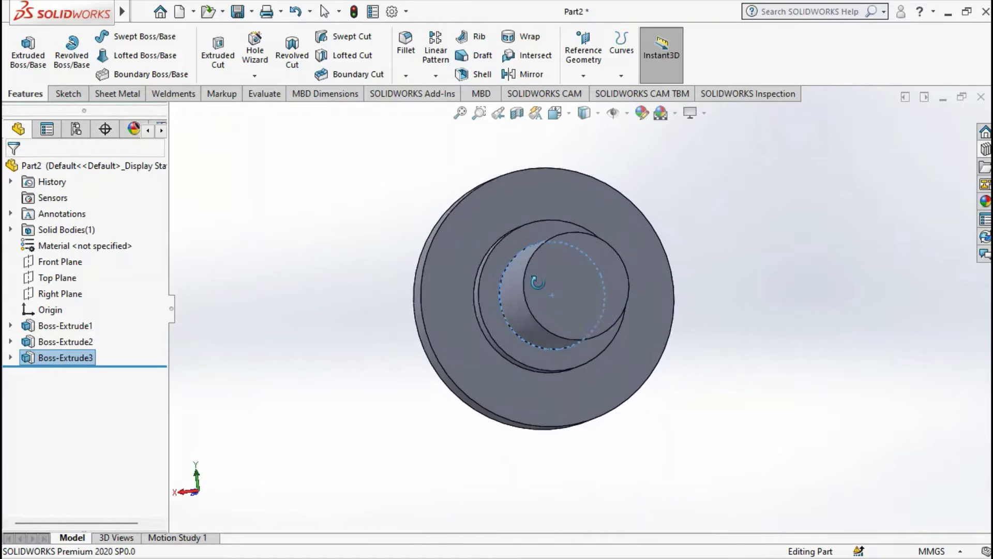
{"action": "left_click", "coordinate": [389, 185]}
{"action": "mouse_move", "coordinate": [515, 306]}
{"action": "middle_mouse_down"}
{"action": "mouse_move", "coordinate": [446, 270]}
{"action": "mouse_move", "coordinate": [624, 299]}
{"action": "mouse_move", "coordinate": [687, 247]}
{"action": "mouse_move", "coordinate": [738, 259]}
{"action": "middle_mouse_up"}
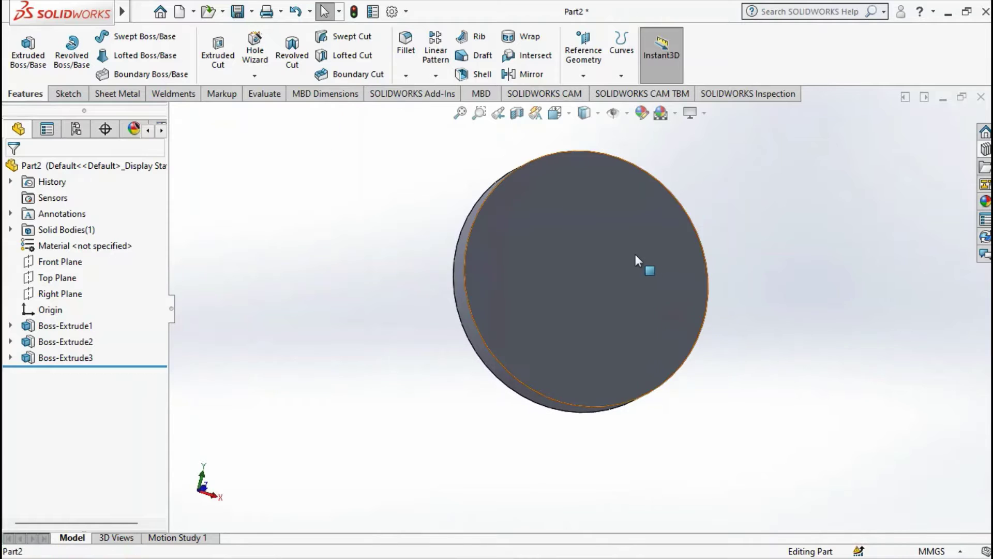
- Sketch an origin-centred circle on the disc's opposite flat face
{"action": "left_click", "coordinate": [637, 256]}
{"action": "left_click", "coordinate": [703, 213]}
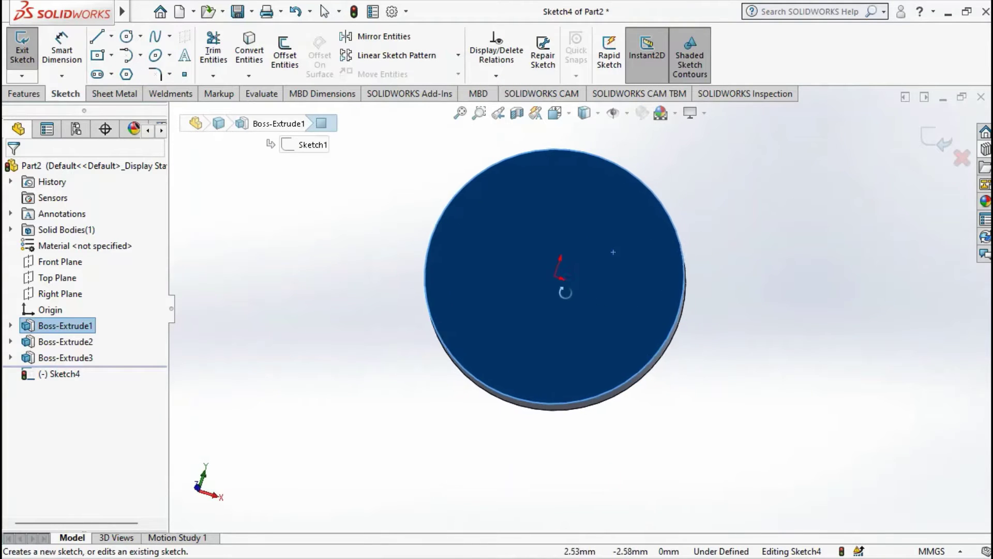
{"action": "left_click", "coordinate": [127, 38]}
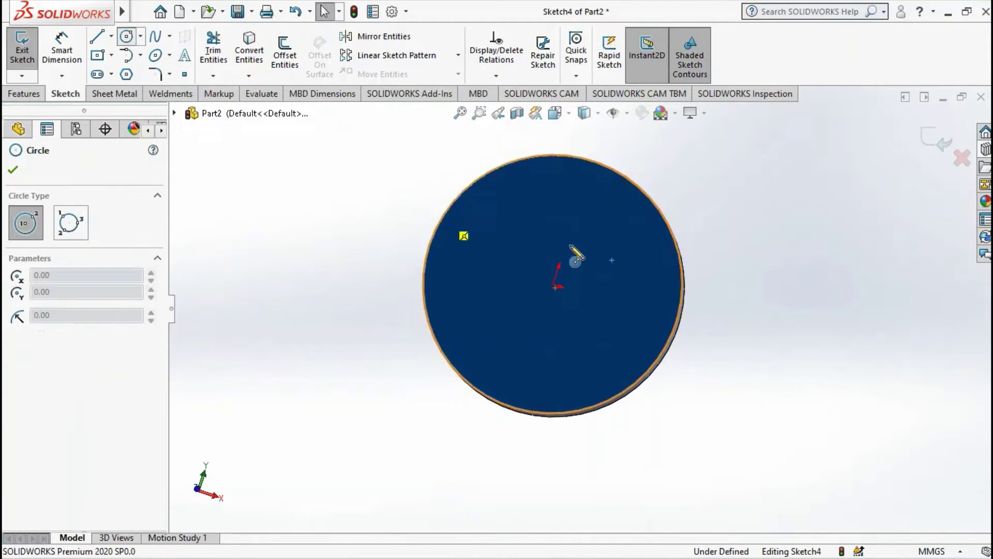
{"action": "left_click", "coordinate": [553, 285]}
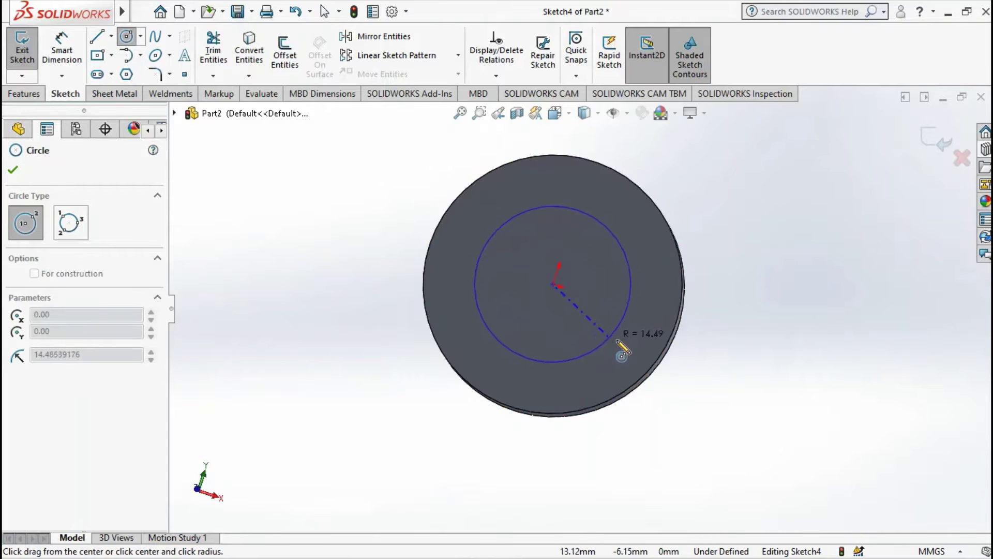
{"action": "left_click", "coordinate": [645, 314]}
- Dimension the opposite-face circle to a 20 mm diameter
{"action": "right_click_drag", "start_coordinate": [356, 292], "coordinate": [362, 226]}
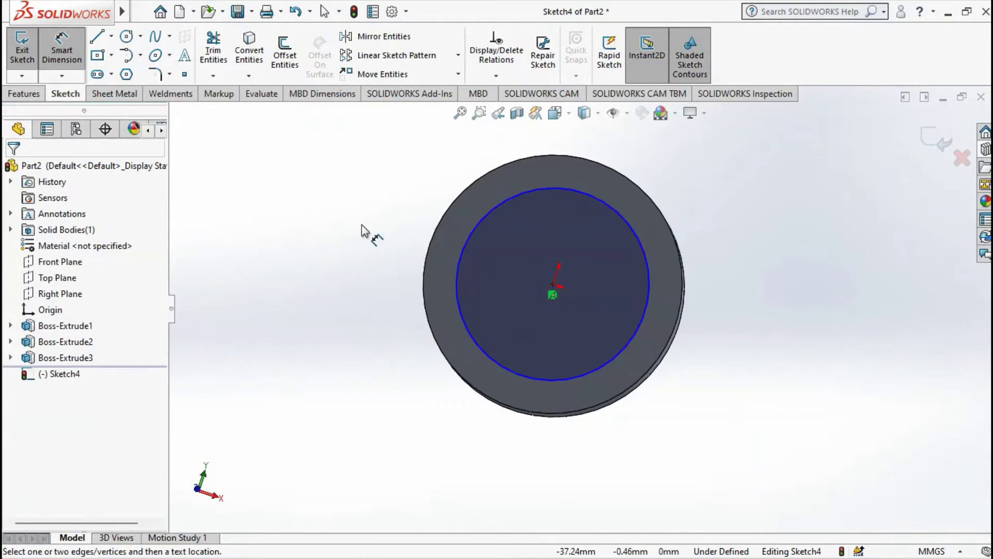
{"action": "left_click", "coordinate": [472, 231]}
{"action": "scroll", "coordinate": [437, 192], "scroll_direction": "up", "scroll_amount": 2}
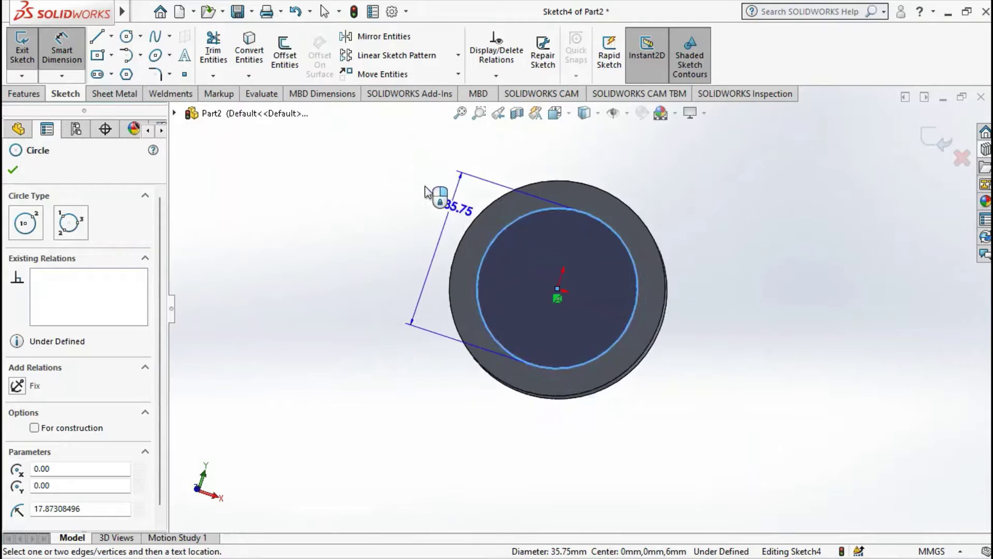
{"action": "scroll", "coordinate": [530, 209], "scroll_direction": "up", "scroll_amount": 3}
{"action": "left_click", "coordinate": [525, 195]}
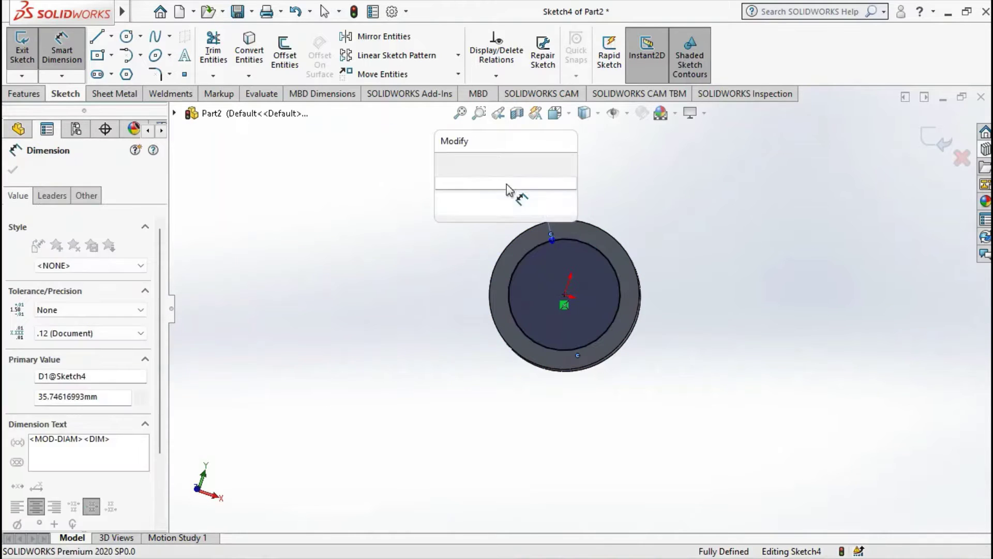
{"action": "type", "text": "20"}
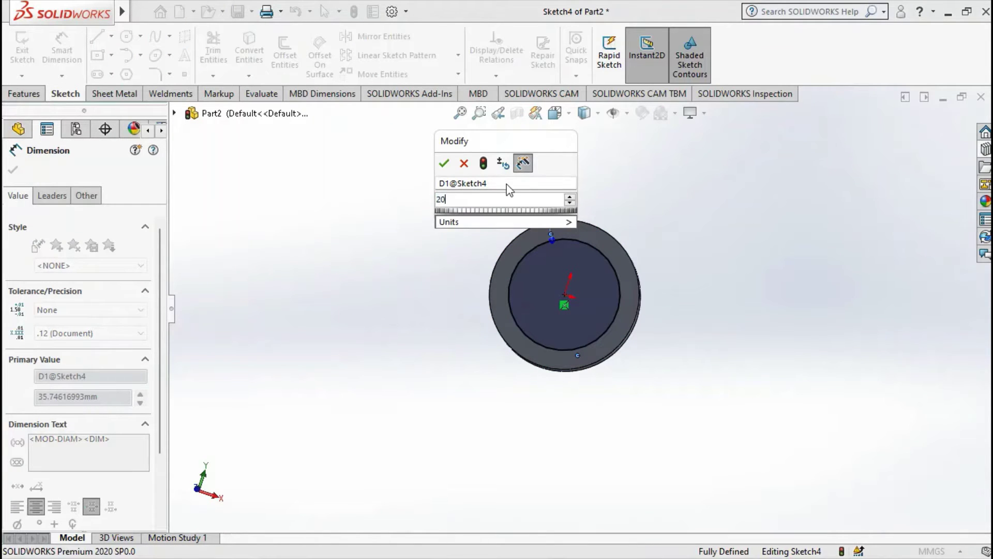
{"action": "key", "text": "Return"}
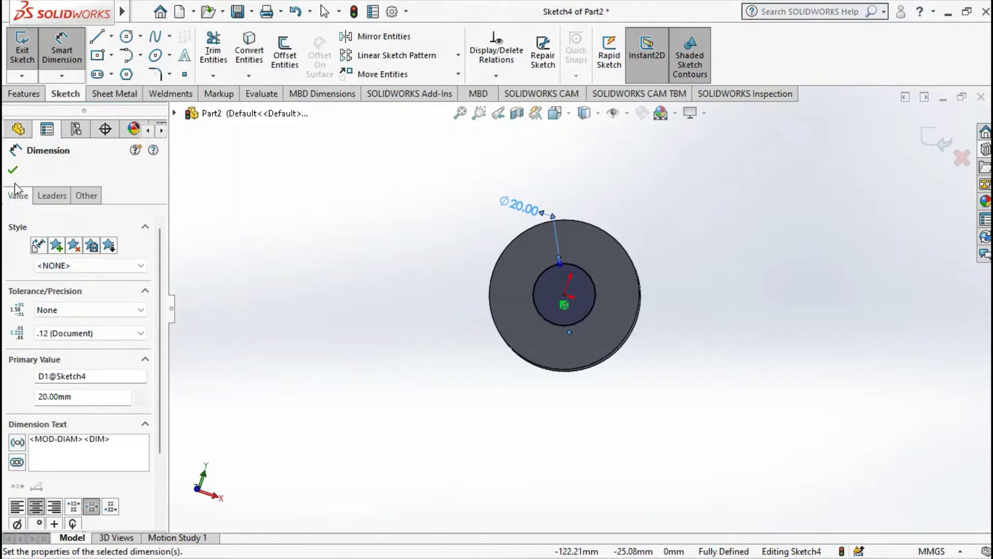
{"action": "left_click", "coordinate": [13, 170]}
- Extrude the opposite-face Ø20 circle 10 mm into a second shaft
{"action": "left_click", "coordinate": [24, 94]}
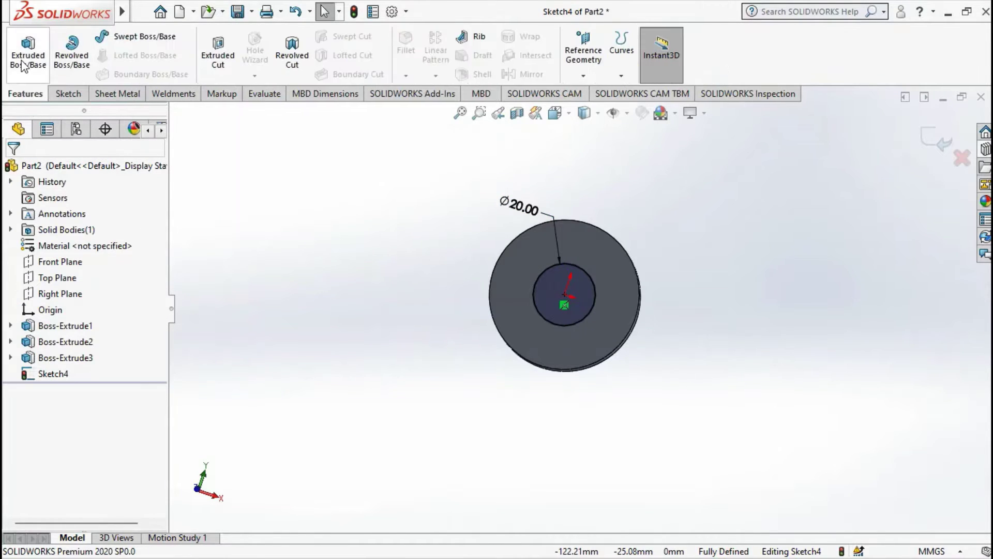
{"action": "left_click", "coordinate": [28, 52]}
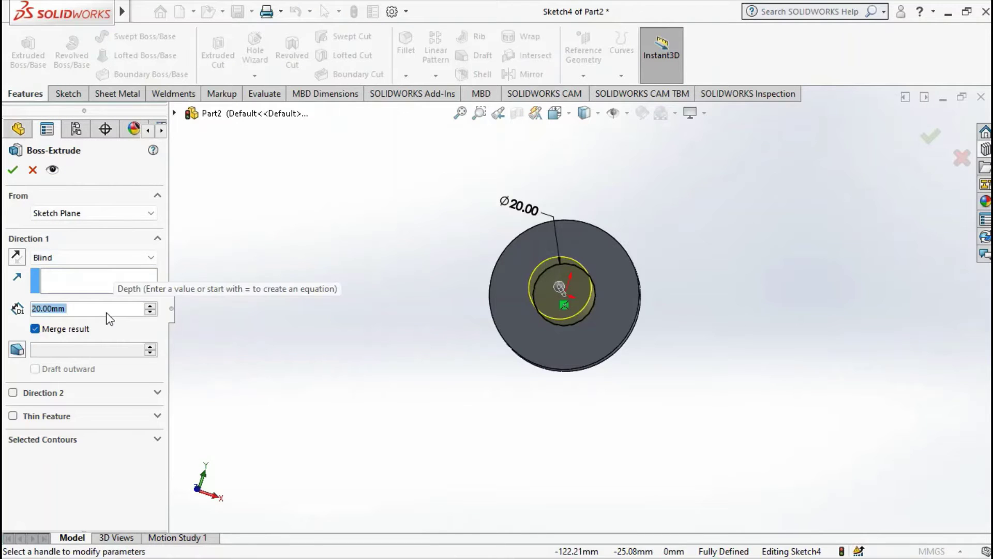
{"action": "type", "text": "10"}
{"action": "key", "text": "Return"}
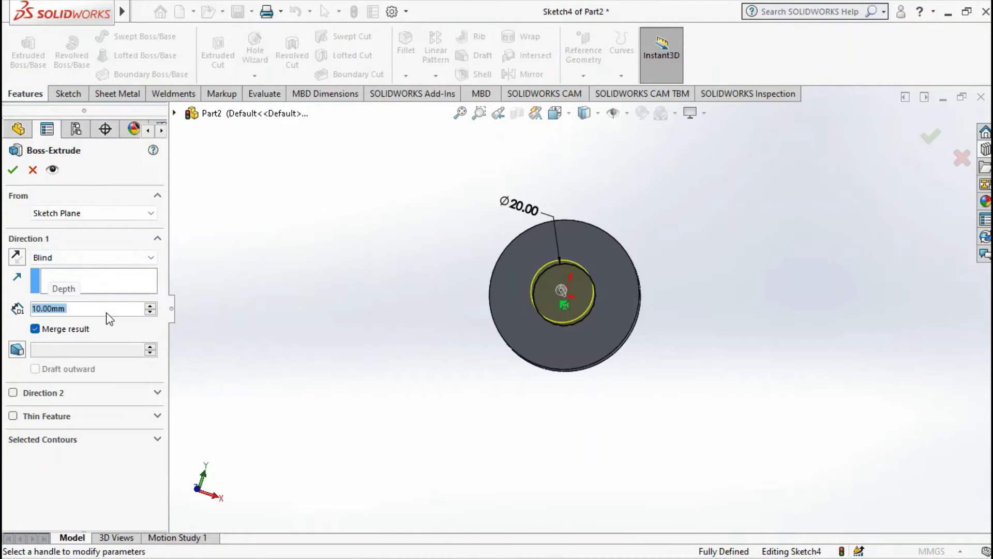
{"action": "left_click", "coordinate": [13, 169]}
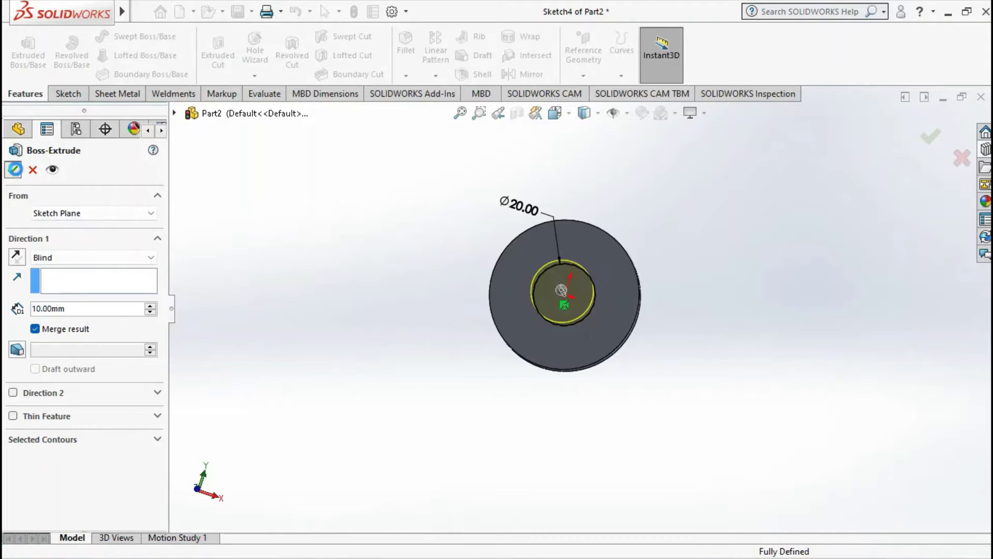
{"action": "mouse_move", "coordinate": [533, 369]}
{"action": "middle_mouse_down"}
{"action": "mouse_move", "coordinate": [520, 320]}
{"action": "mouse_move", "coordinate": [457, 250]}
{"action": "mouse_move", "coordinate": [526, 309]}
{"action": "mouse_move", "coordinate": [435, 278]}
{"action": "mouse_move", "coordinate": [512, 330]}
{"action": "mouse_move", "coordinate": [590, 305]}
{"action": "mouse_move", "coordinate": [628, 405]}
{"action": "mouse_move", "coordinate": [548, 437]}
{"action": "mouse_move", "coordinate": [591, 461]}
{"action": "mouse_move", "coordinate": [614, 314]}
{"action": "mouse_move", "coordinate": [541, 331]}
{"action": "mouse_move", "coordinate": [643, 333]}
{"action": "mouse_move", "coordinate": [426, 332]}
{"action": "mouse_move", "coordinate": [434, 365]}
{"action": "middle_mouse_up"}
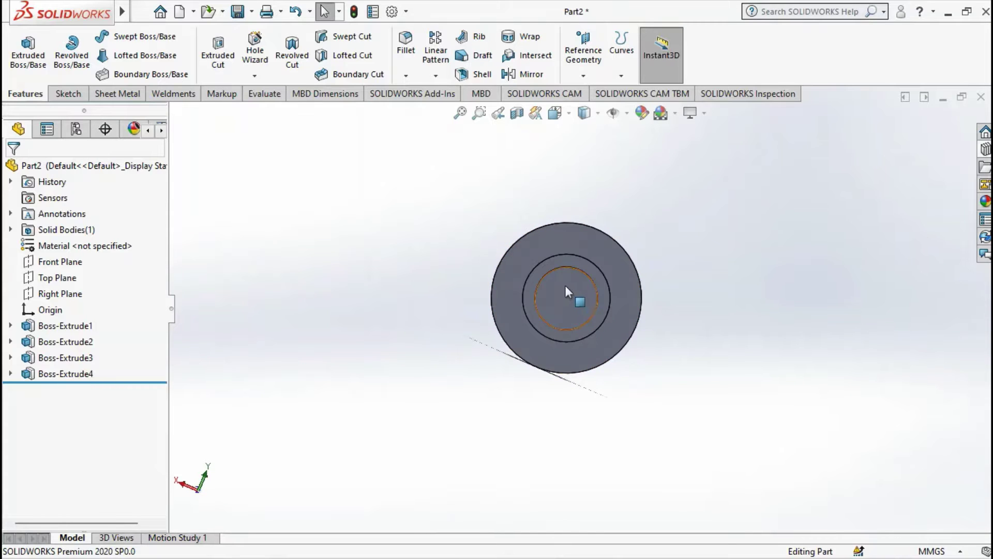
{"action": "scroll", "coordinate": [567, 291], "scroll_direction": "down", "scroll_amount": 5}
- Sketch an origin-centred circle on the flange's large flat face
{"action": "left_click", "coordinate": [475, 221]}
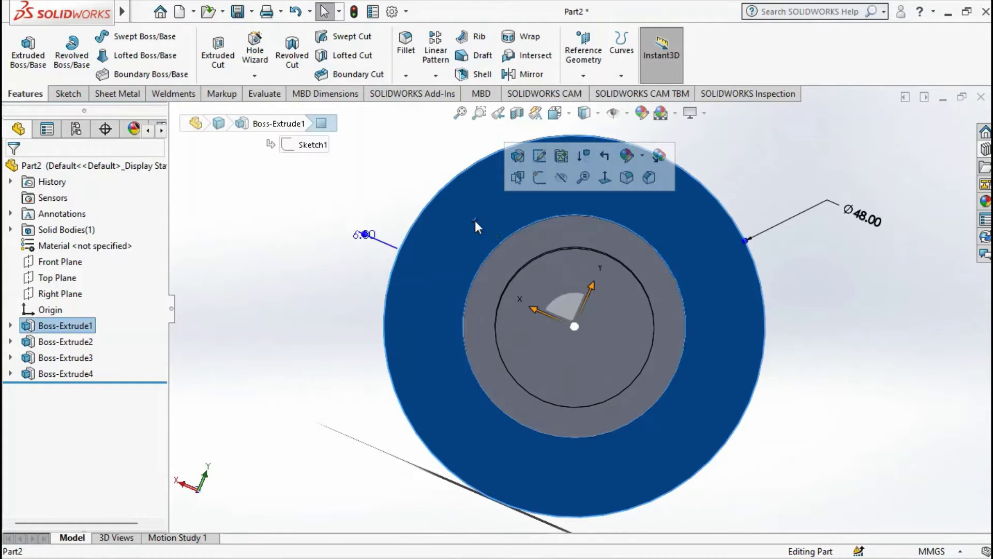
{"action": "left_click", "coordinate": [541, 178]}
{"action": "left_click", "coordinate": [554, 113]}
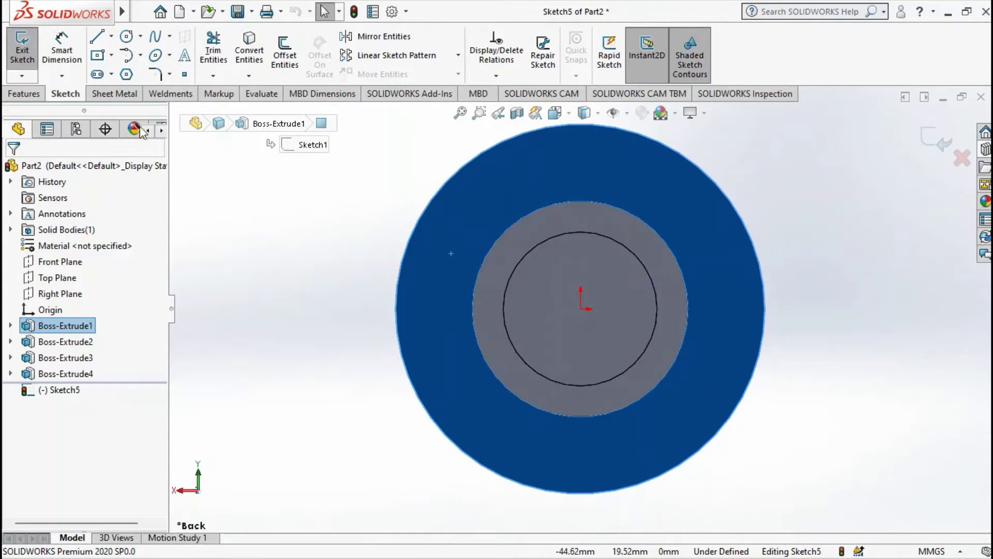
{"action": "left_click", "coordinate": [140, 36]}
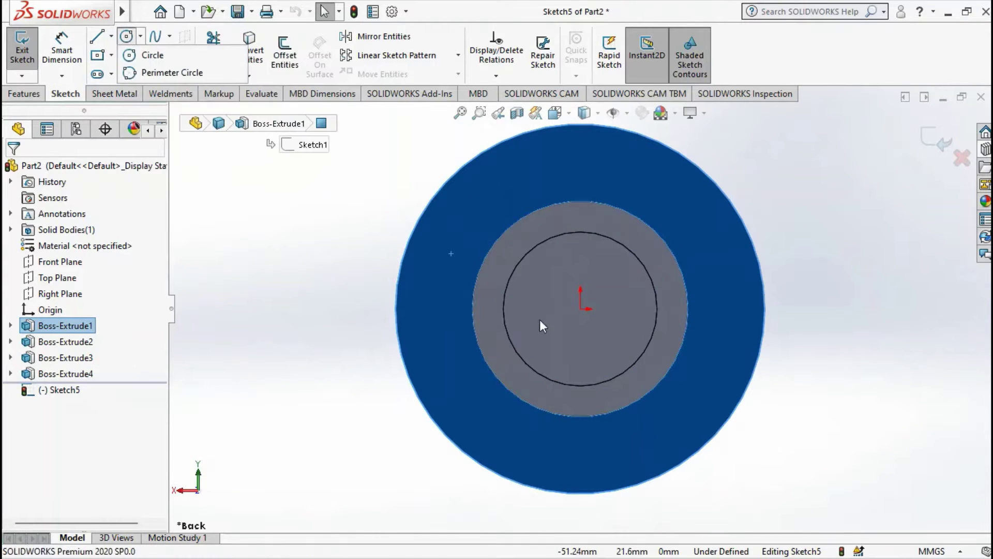
{"action": "left_click", "coordinate": [582, 309]}
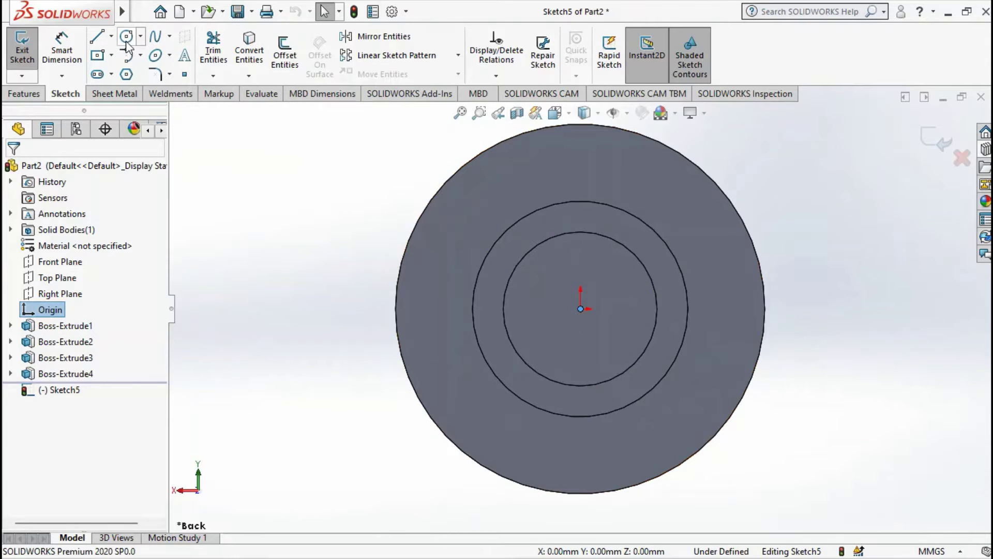
{"action": "left_click", "coordinate": [127, 37]}
{"action": "left_click", "coordinate": [581, 309]}
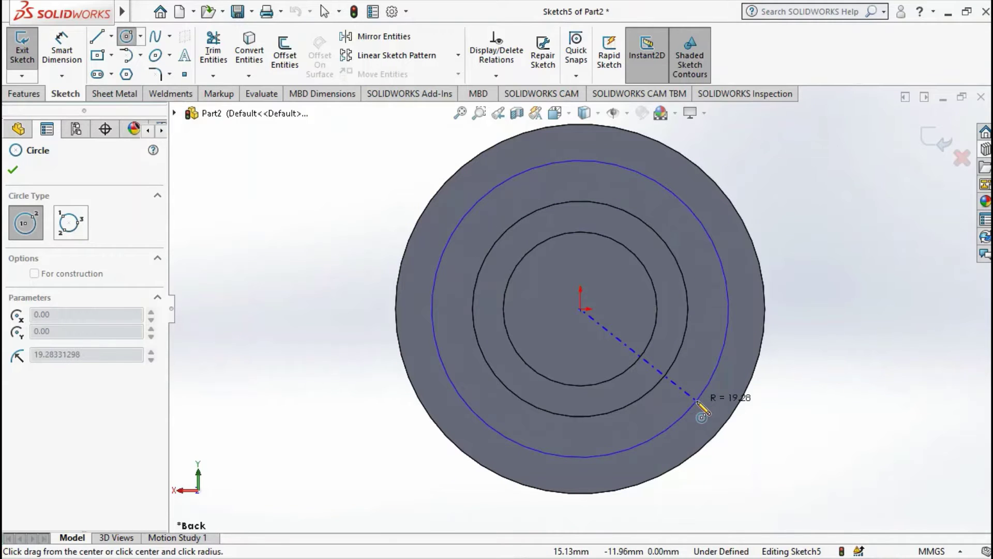
{"action": "left_click", "coordinate": [699, 403]}
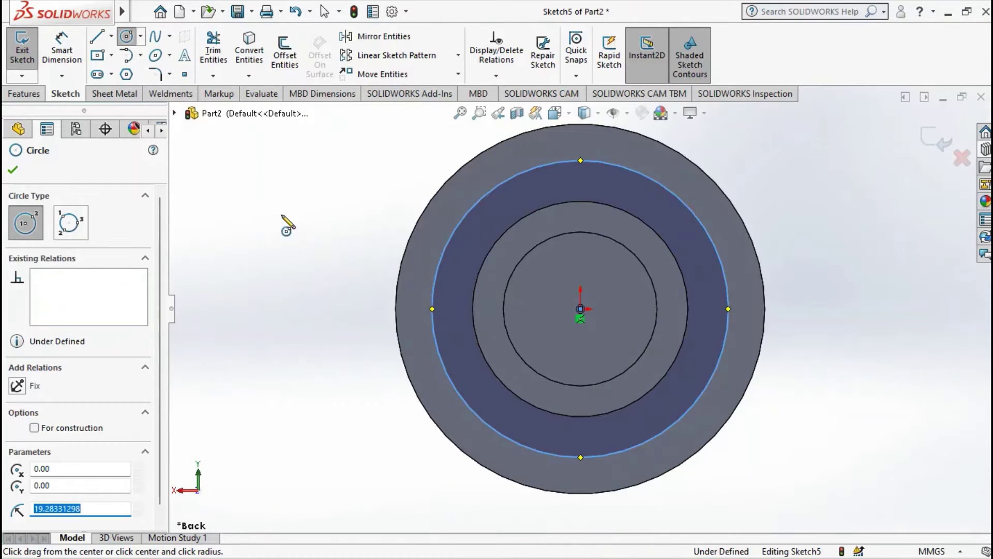
- Dimension the flange circle to a 38 mm diameter
{"action": "left_click", "coordinate": [48, 56]}
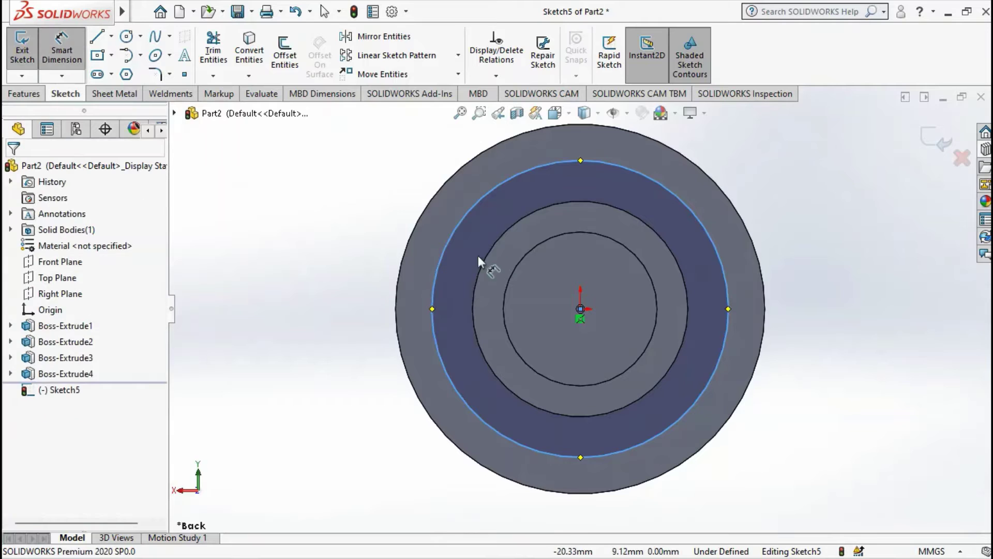
{"action": "left_click", "coordinate": [474, 207]}
{"action": "left_click", "coordinate": [352, 155]}
{"action": "type", "text": "38"}
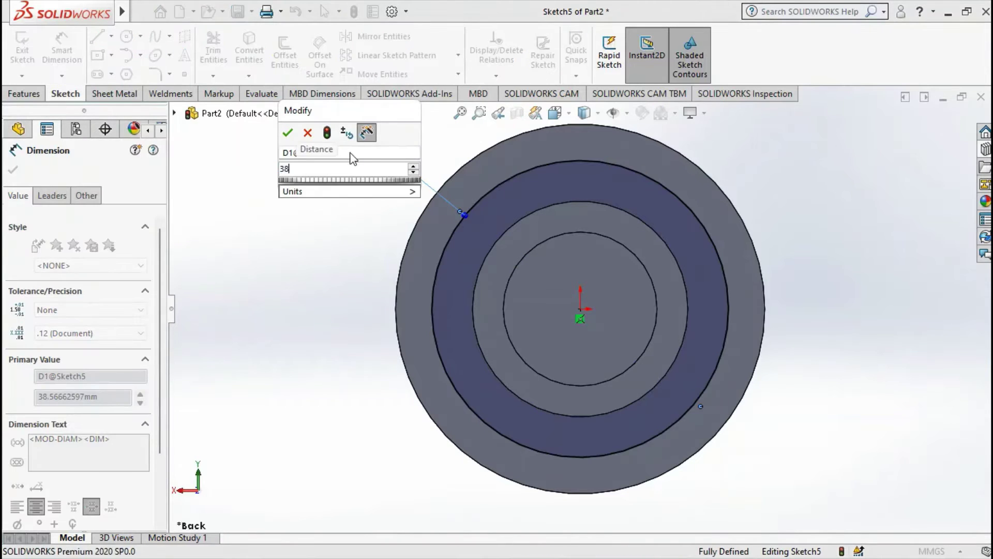
{"action": "key", "text": "Return"}
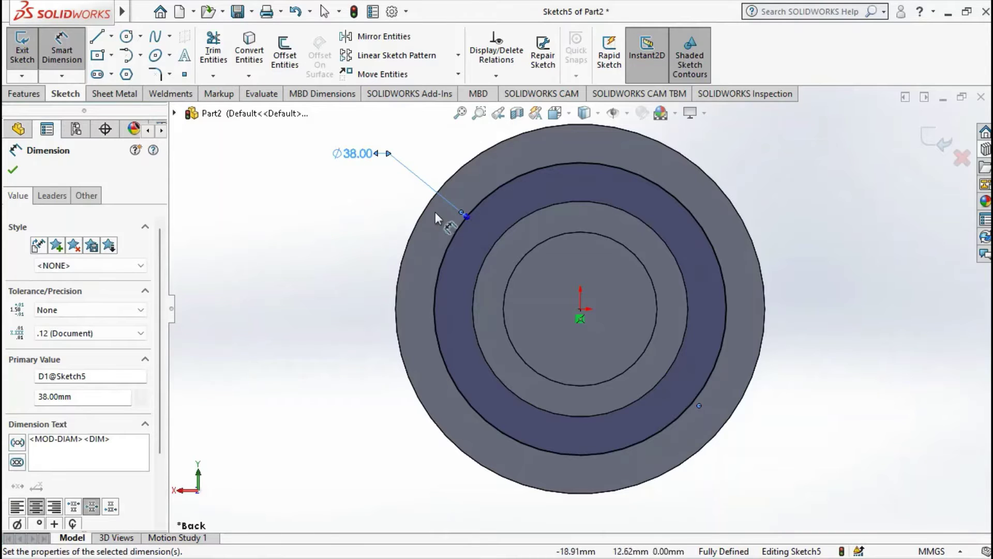
- Convert the Ø38 circle into construction geometry
{"action": "left_click", "coordinate": [479, 200]}
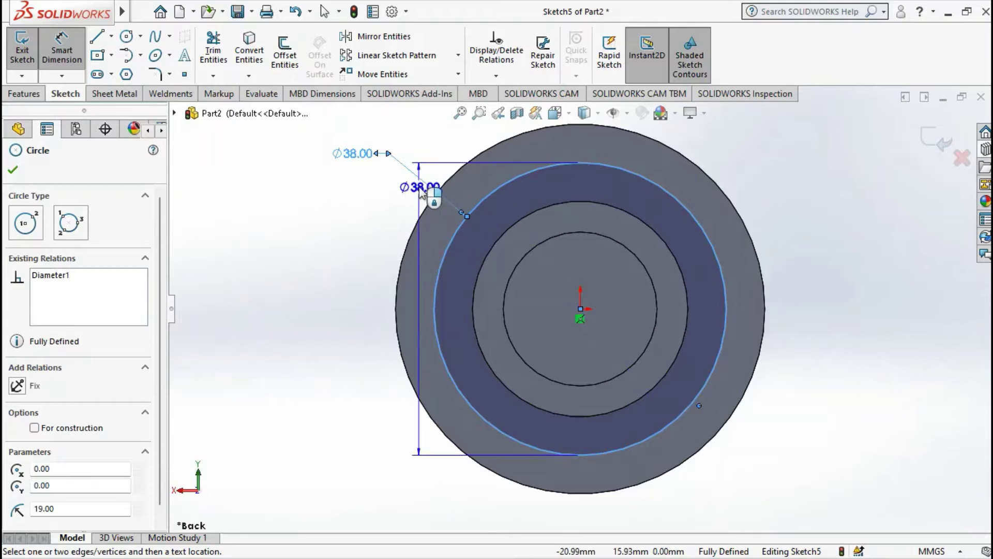
{"action": "key", "text": "Escape"}
{"action": "left_click", "coordinate": [486, 197]}
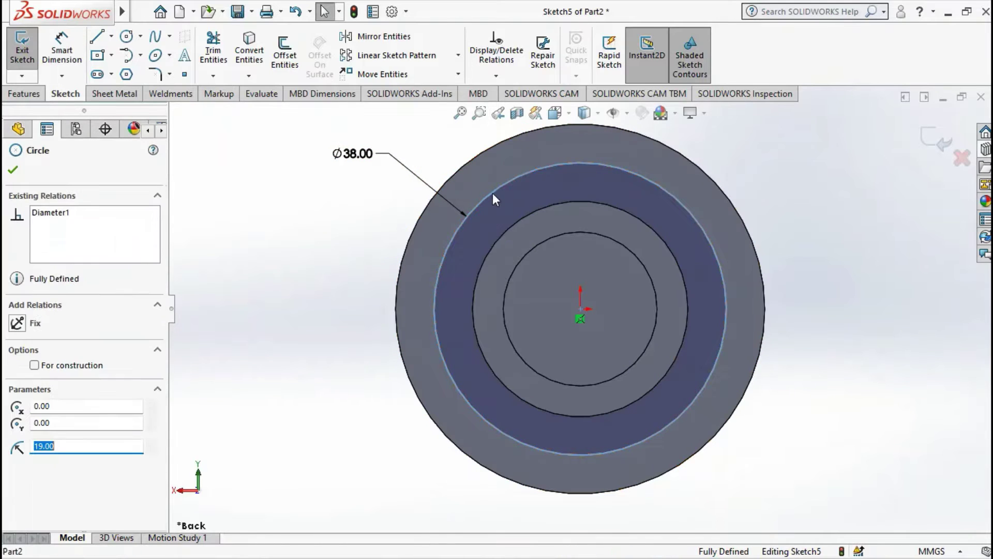
{"action": "left_click", "coordinate": [553, 156]}
{"action": "left_click", "coordinate": [319, 254]}
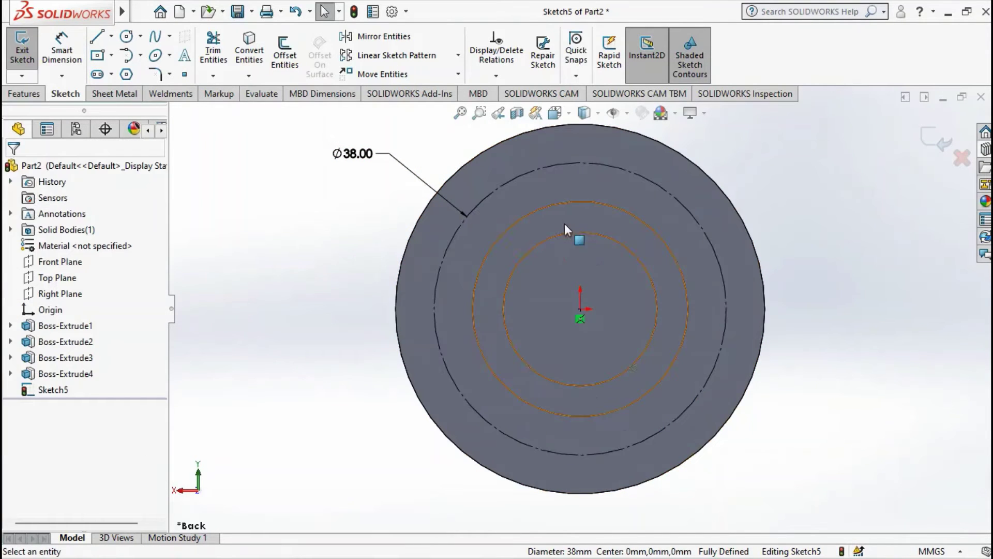
- Draw a small circle centred on the top of the Ø38 construction circle
{"action": "scroll", "coordinate": [578, 257], "scroll_direction": "up", "scroll_amount": 1}
{"action": "scroll", "coordinate": [588, 240], "scroll_direction": "down", "scroll_amount": 1}
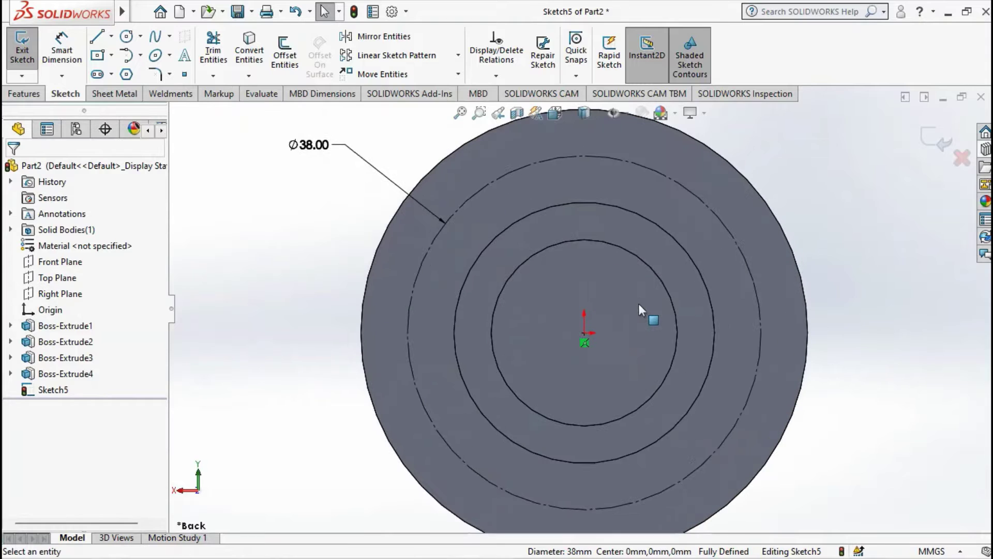
{"action": "scroll", "coordinate": [590, 310], "scroll_direction": "down", "scroll_amount": 1}
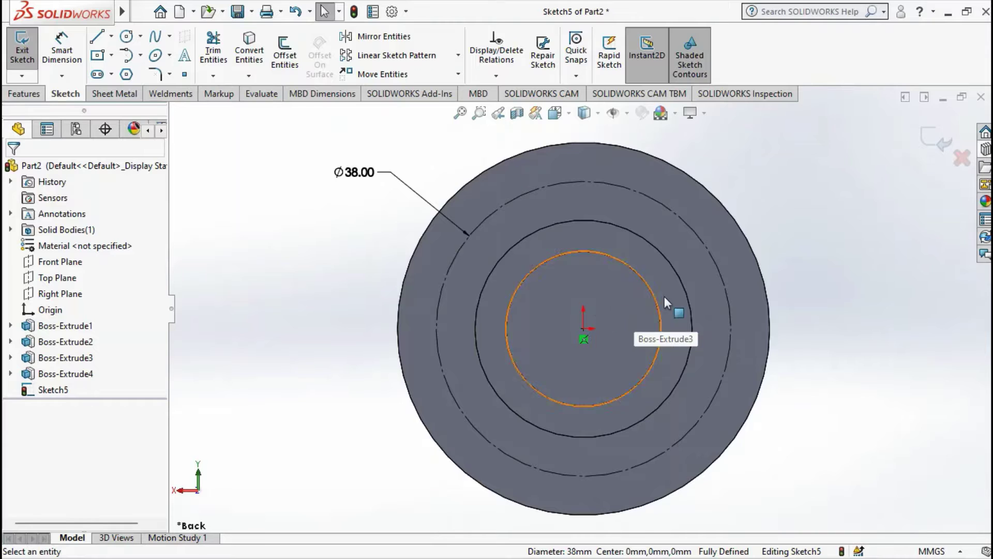
{"action": "scroll", "coordinate": [589, 289], "scroll_direction": "down", "scroll_amount": 1}
{"action": "scroll", "coordinate": [580, 300], "scroll_direction": "up", "scroll_amount": 2}
{"action": "middle_click_drag", "start_coordinate": [583, 354], "coordinate": [595, 292]}
{"action": "left_click", "coordinate": [130, 37]}
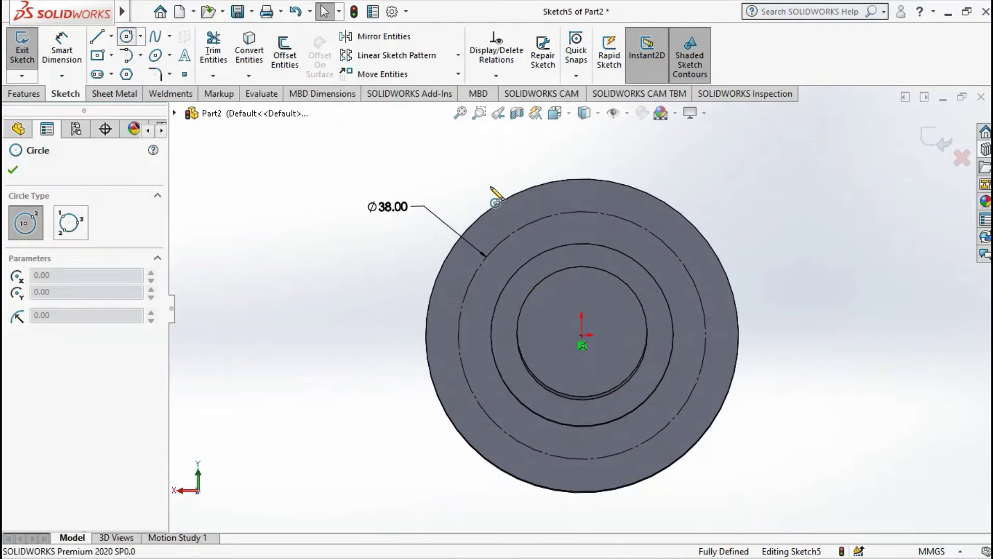
{"action": "left_click", "coordinate": [580, 211]}
{"action": "left_click", "coordinate": [596, 233]}
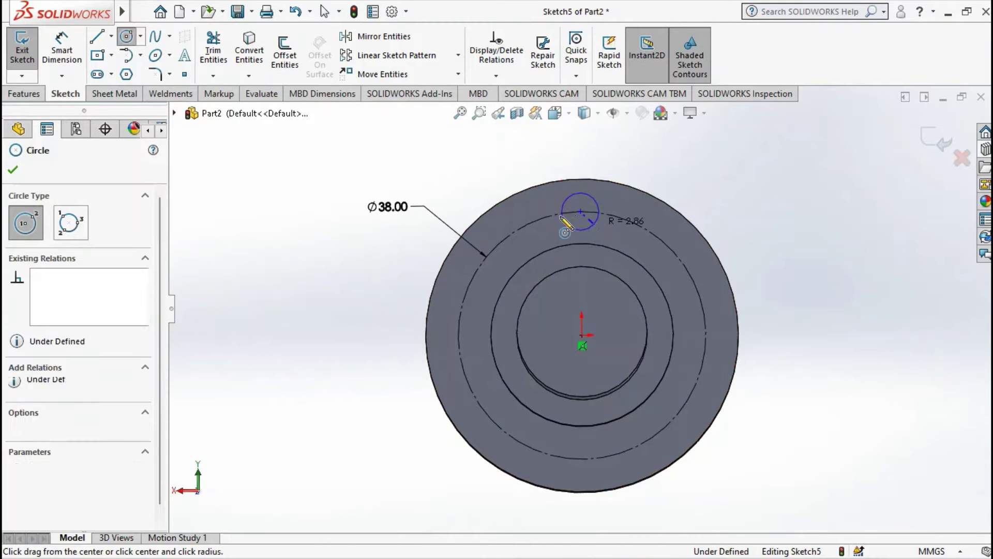
- Dimension the small circle to an 8 mm diameter
{"action": "left_click", "coordinate": [61, 50]}
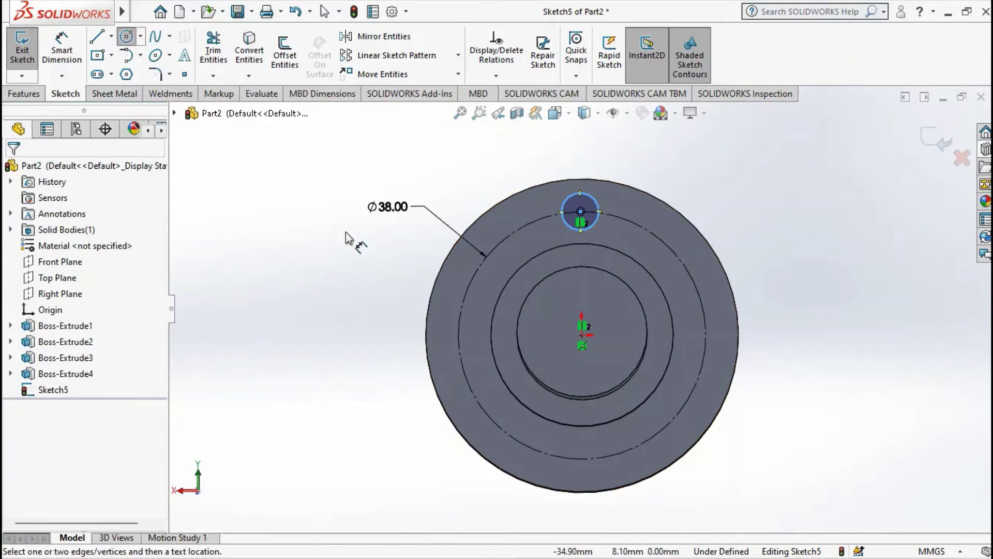
{"action": "left_click", "coordinate": [561, 201]}
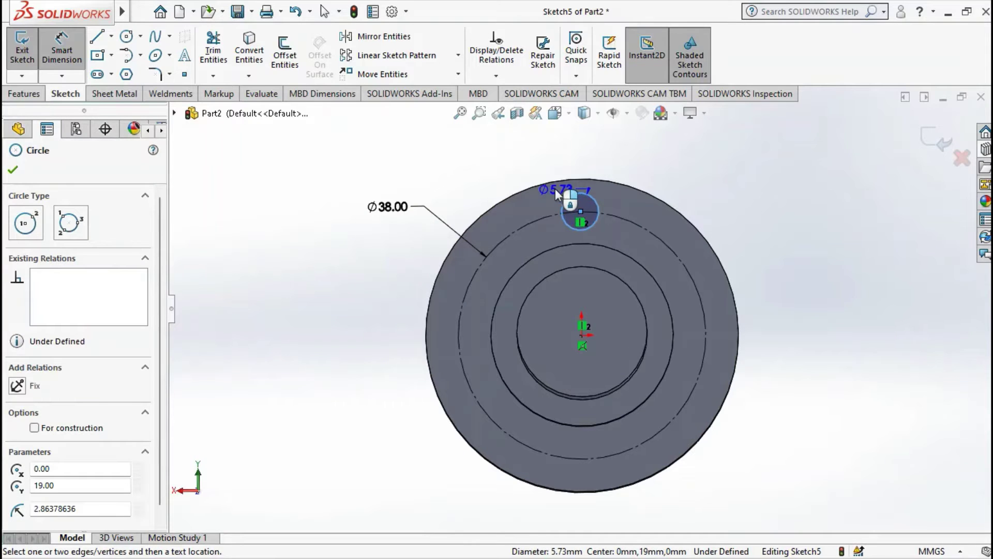
{"action": "scroll", "coordinate": [555, 189], "scroll_direction": "up", "scroll_amount": 2}
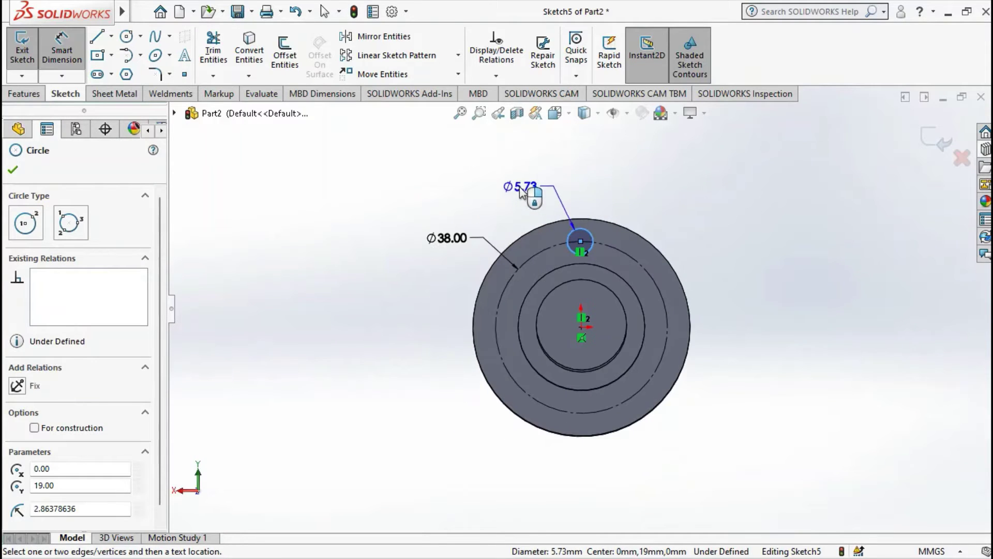
{"action": "left_click", "coordinate": [520, 190]}
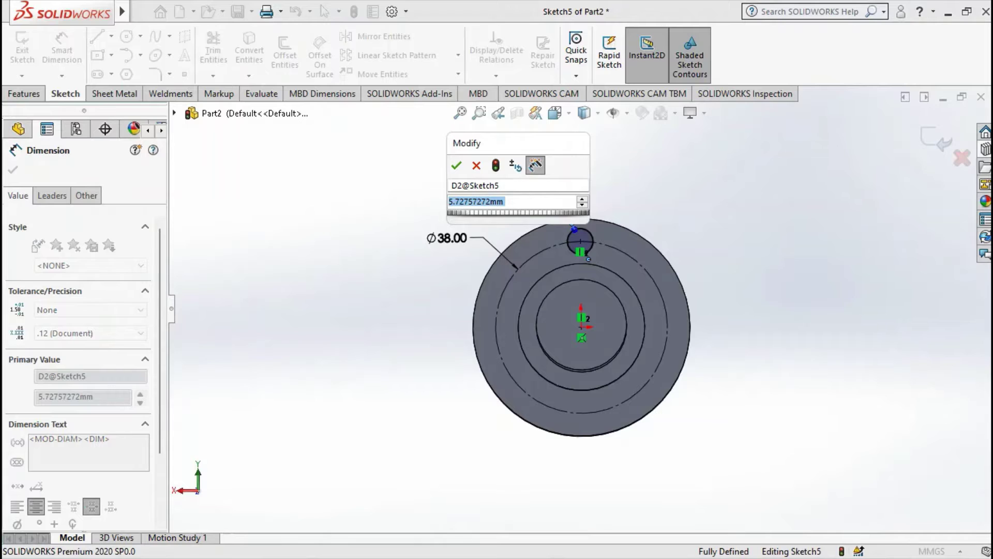
{"action": "type", "text": "8"}
{"action": "key", "text": "Return"}
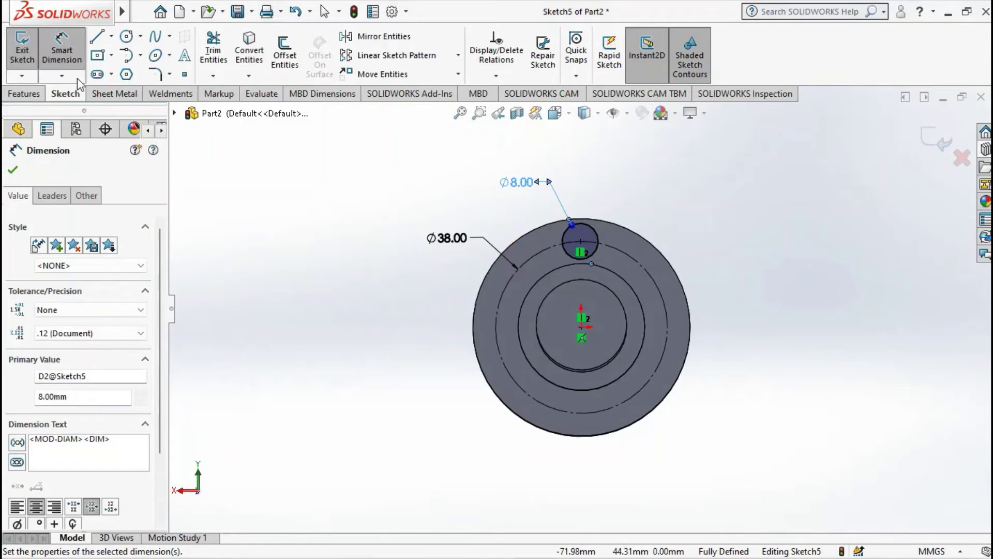
{"action": "left_click", "coordinate": [32, 95]}
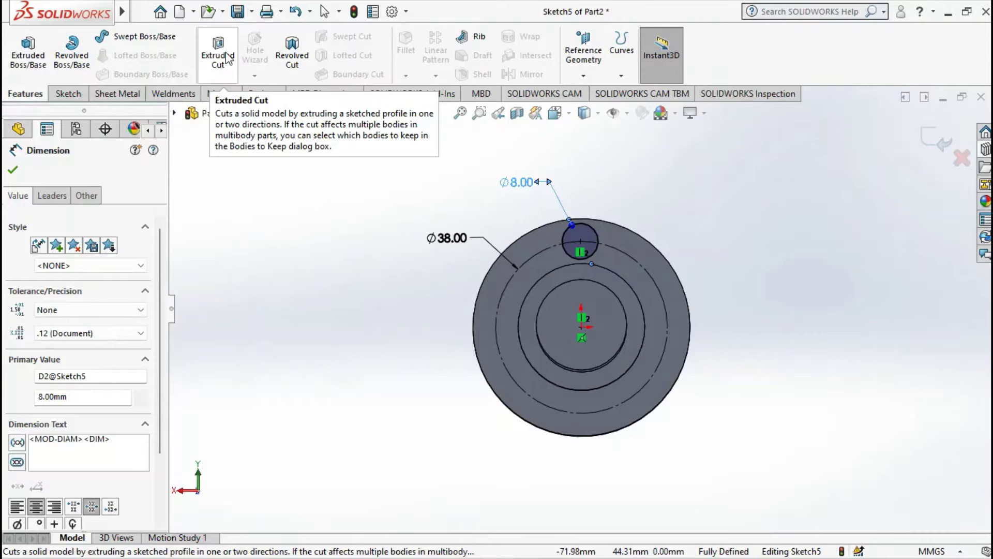
- Cut the Ø8 circle 3.2 mm deep into the flange as a blind hole
{"action": "left_click", "coordinate": [227, 58]}
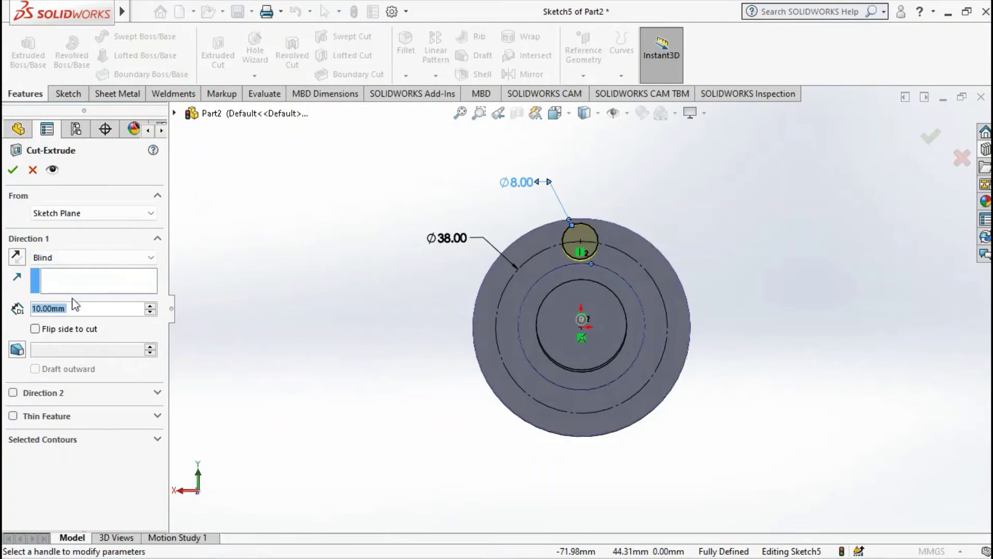
{"action": "type", "text": "3.2"}
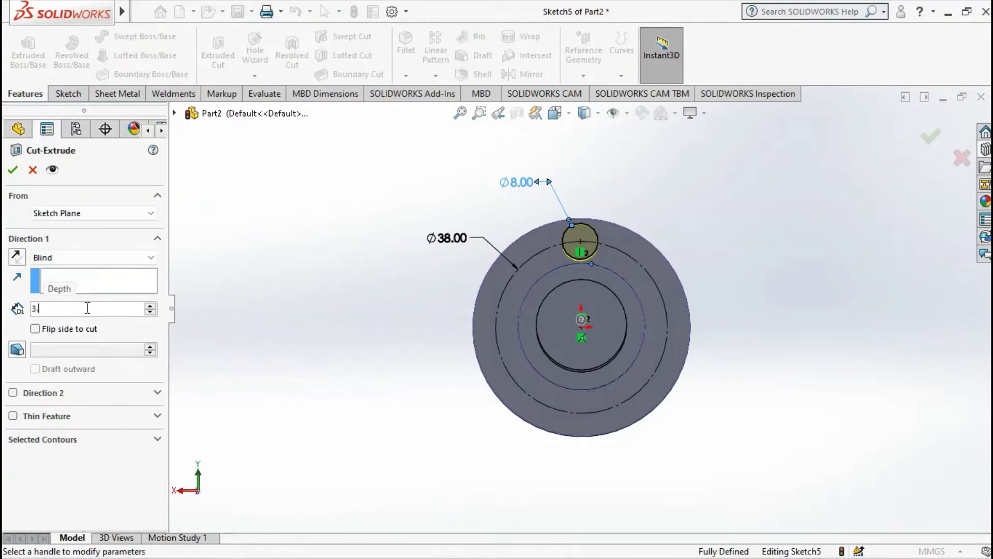
{"action": "key", "text": "Return"}
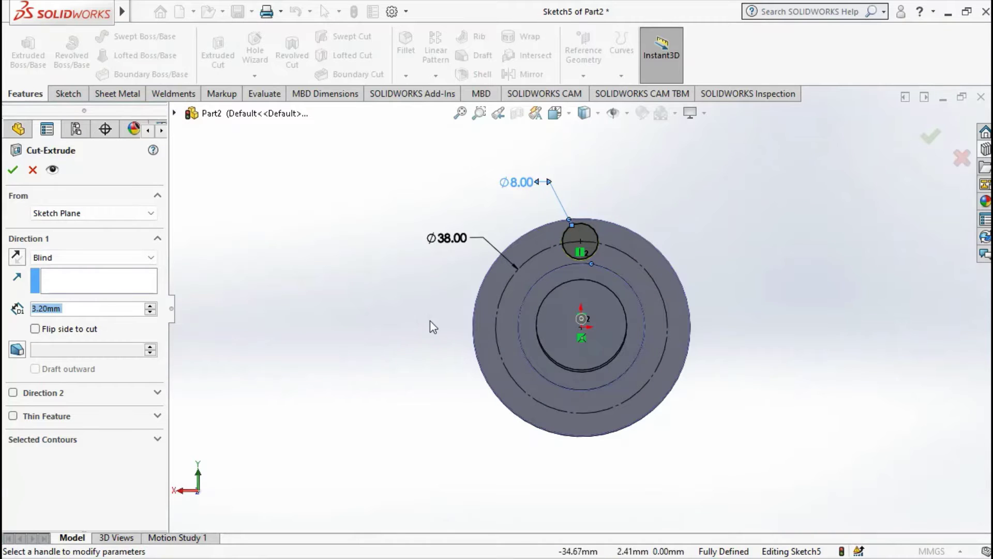
{"action": "mouse_move", "coordinate": [430, 320]}
{"action": "middle_mouse_down"}
{"action": "mouse_move", "coordinate": [498, 342]}
{"action": "mouse_move", "coordinate": [548, 343]}
{"action": "middle_mouse_up"}
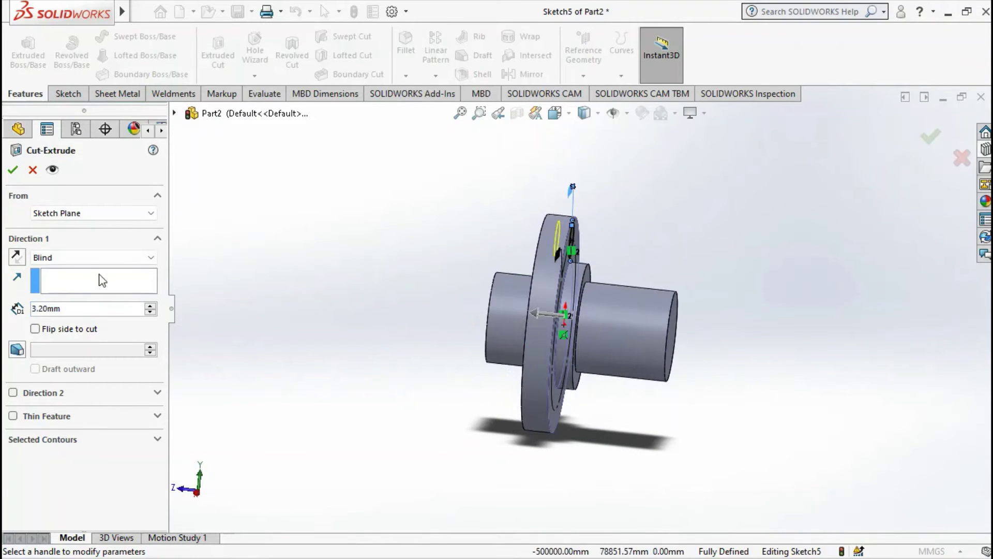
{"action": "left_click", "coordinate": [14, 171]}
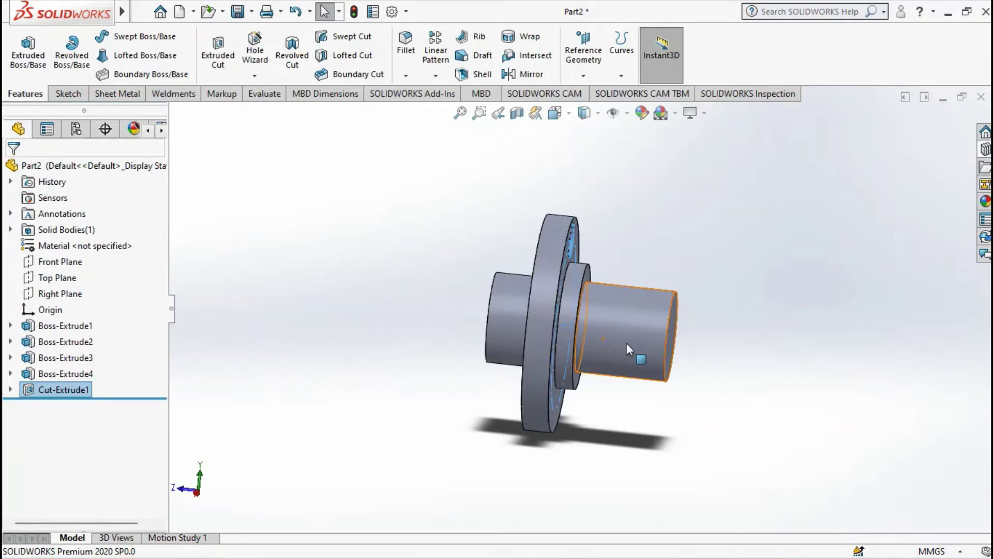
{"action": "key", "text": "ctrl+2"}
- Start a sketch on the Ø8 hole's floor and draw a circle concentric with the hole
{"action": "scroll", "coordinate": [578, 249], "scroll_direction": "down", "scroll_amount": 4}
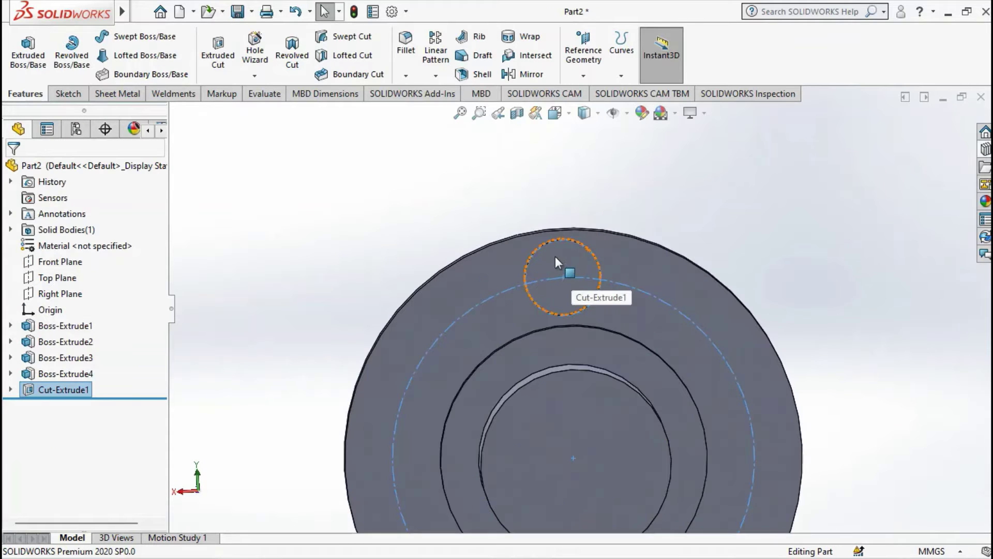
{"action": "left_click", "coordinate": [557, 259]}
{"action": "left_click", "coordinate": [623, 217]}
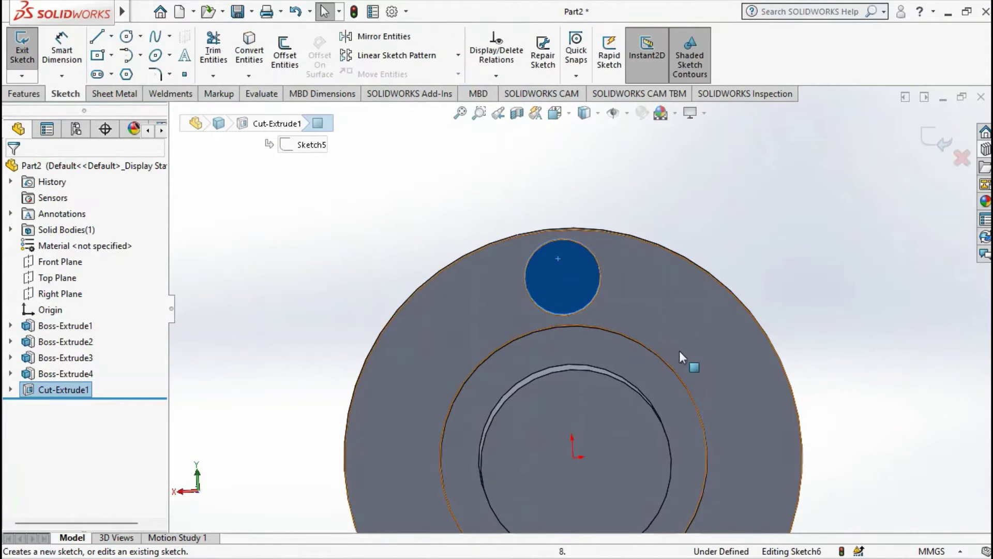
{"action": "left_click", "coordinate": [126, 36]}
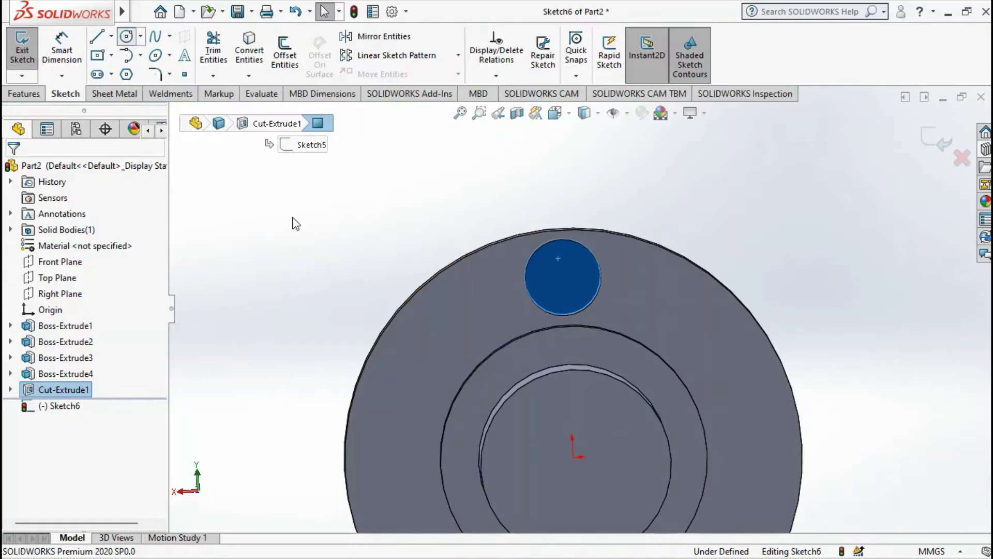
{"action": "left_click", "coordinate": [562, 276]}
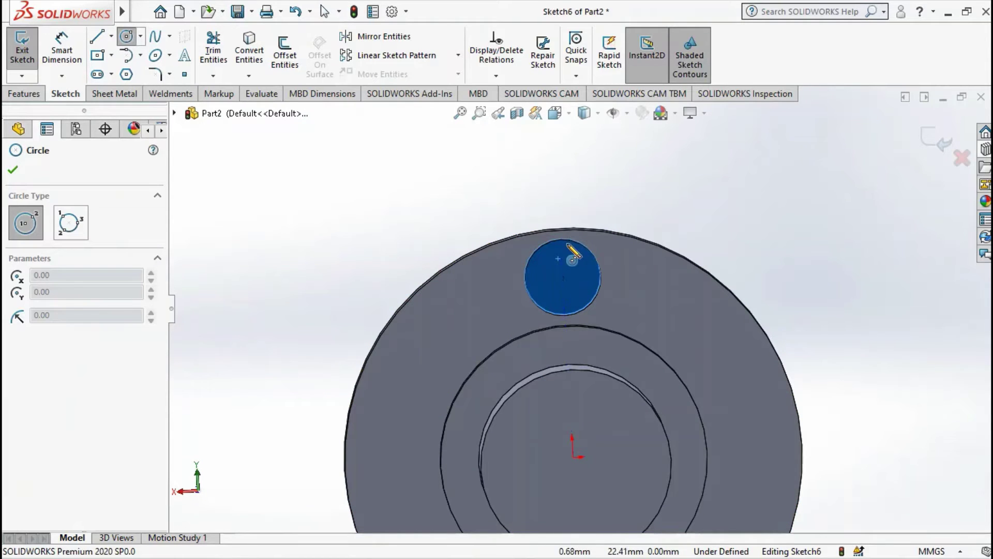
{"action": "left_click", "coordinate": [601, 274]}
{"action": "left_click", "coordinate": [562, 277]}
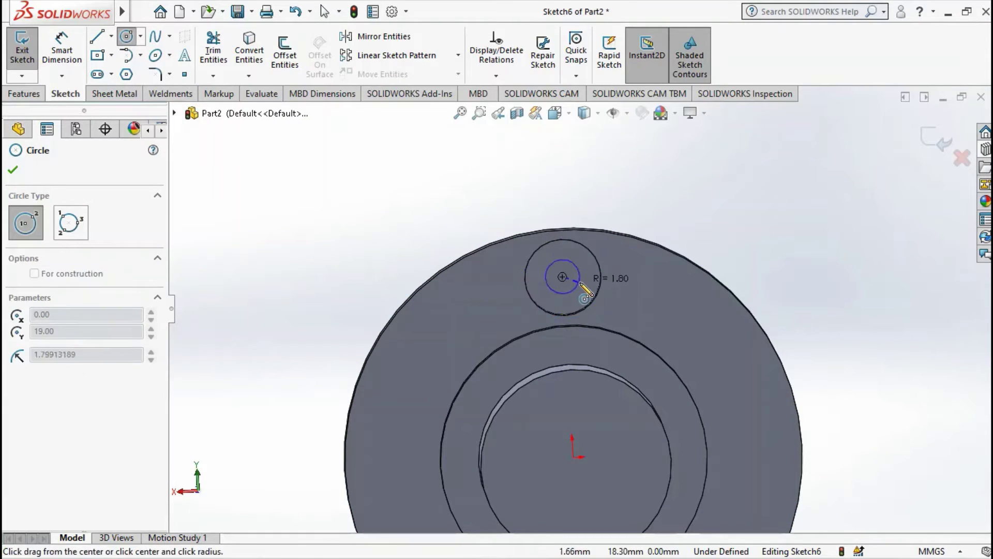
{"action": "left_click", "coordinate": [584, 276]}
- Dimension the concentric circle's diameter to 4.8 mm
{"action": "key", "text": "d"}
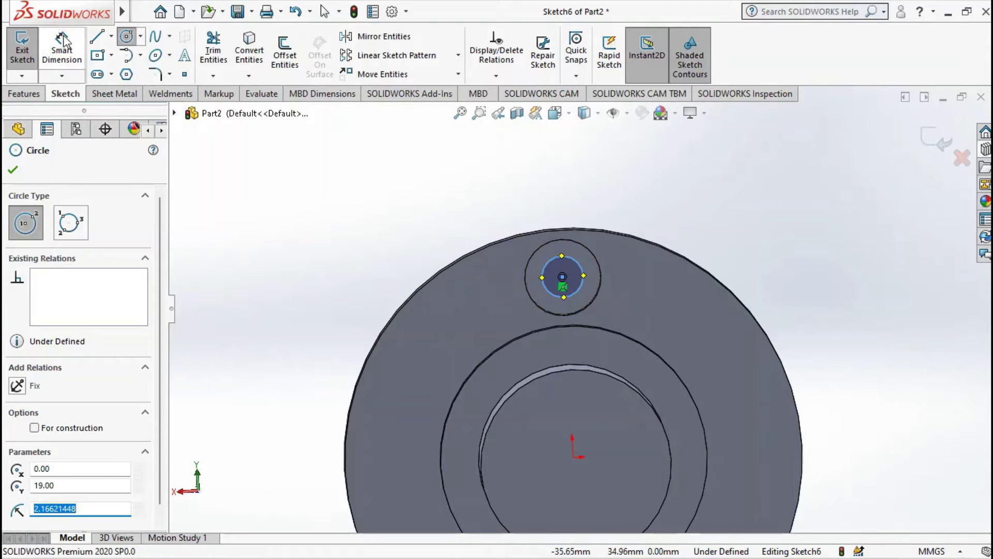
{"action": "left_click", "coordinate": [551, 262]}
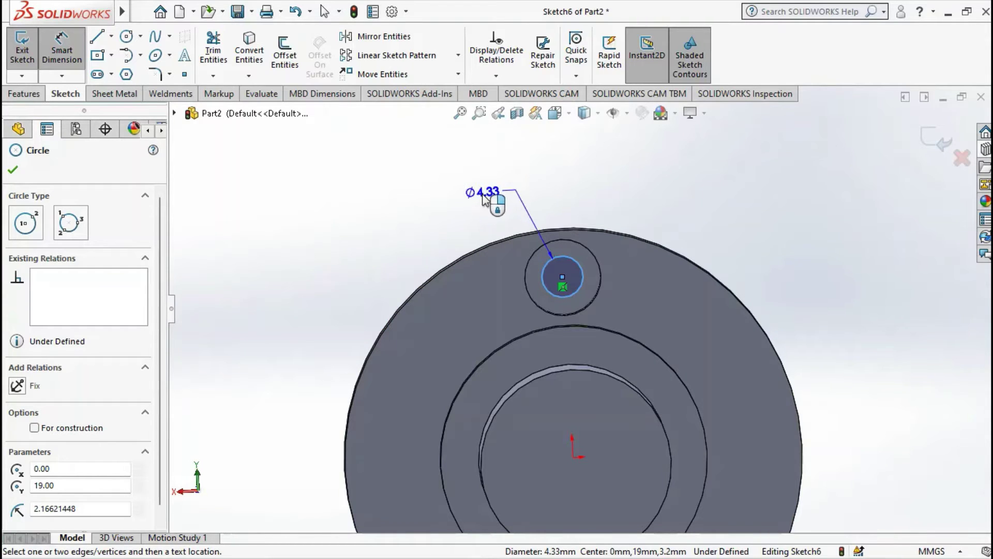
{"action": "left_click", "coordinate": [484, 198]}
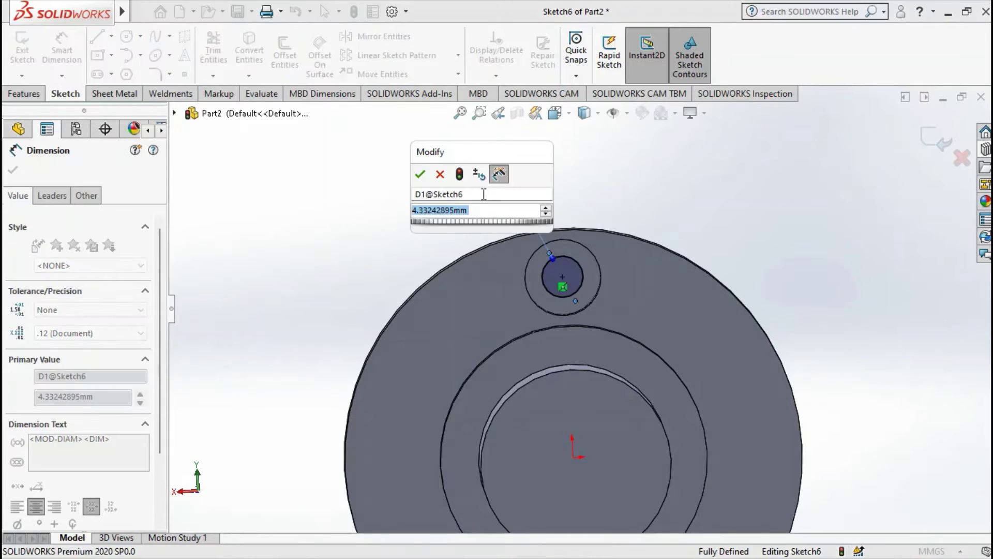
{"action": "type", "text": "4.8"}
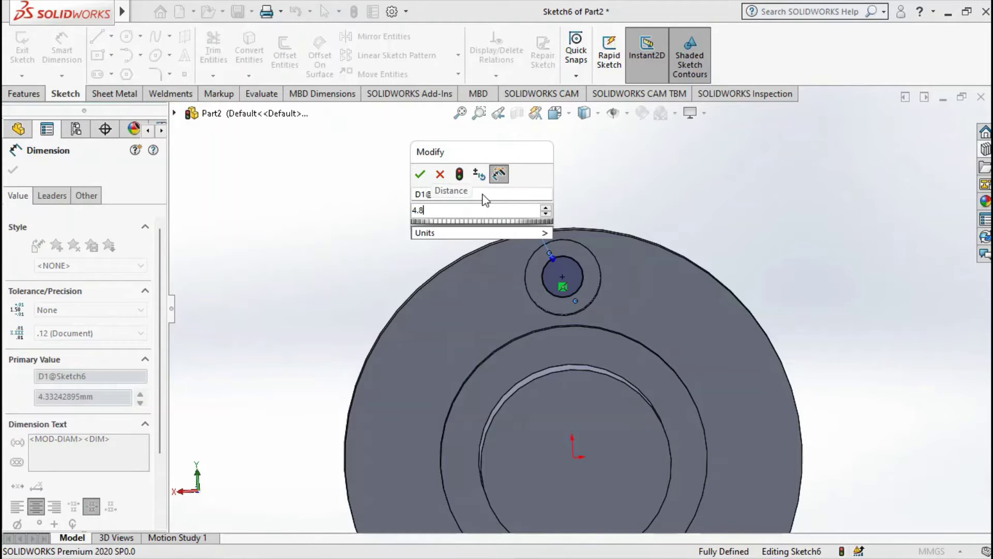
{"action": "key", "text": "Return"}
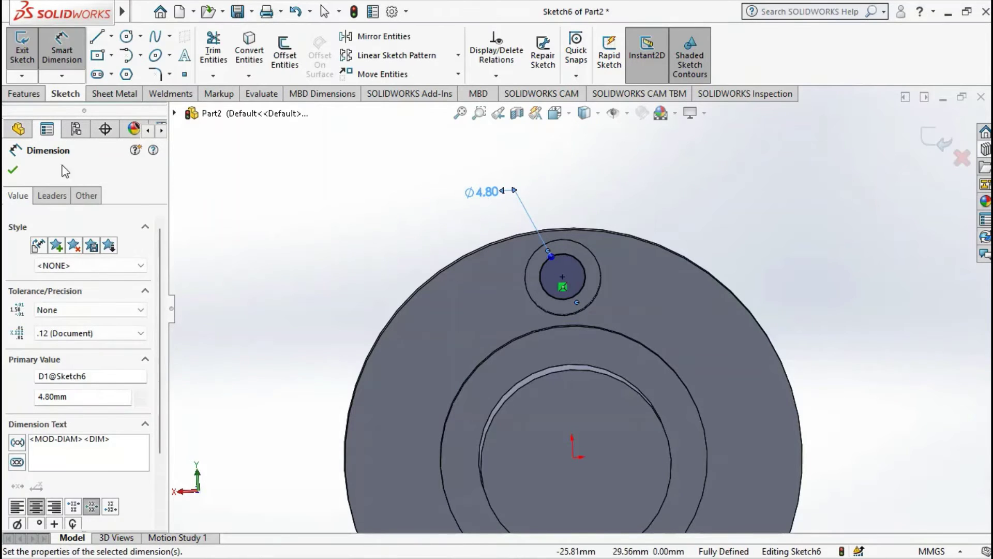
{"action": "left_click", "coordinate": [19, 167]}
{"action": "left_click", "coordinate": [24, 94]}
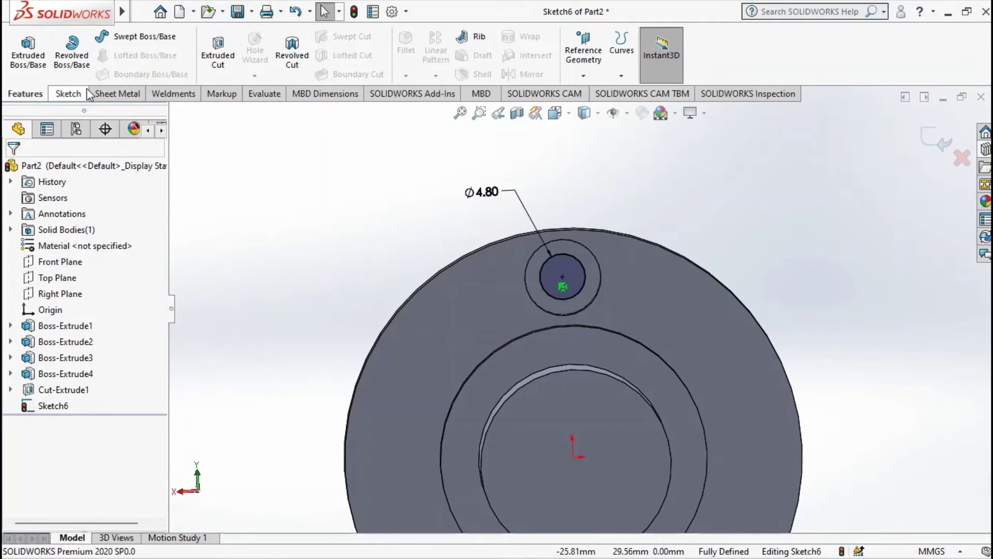
- Cut the Ø4.80 circle through the flange, then select Cut-Extrude2 and Cut-Extrude1
{"action": "left_click", "coordinate": [218, 55]}
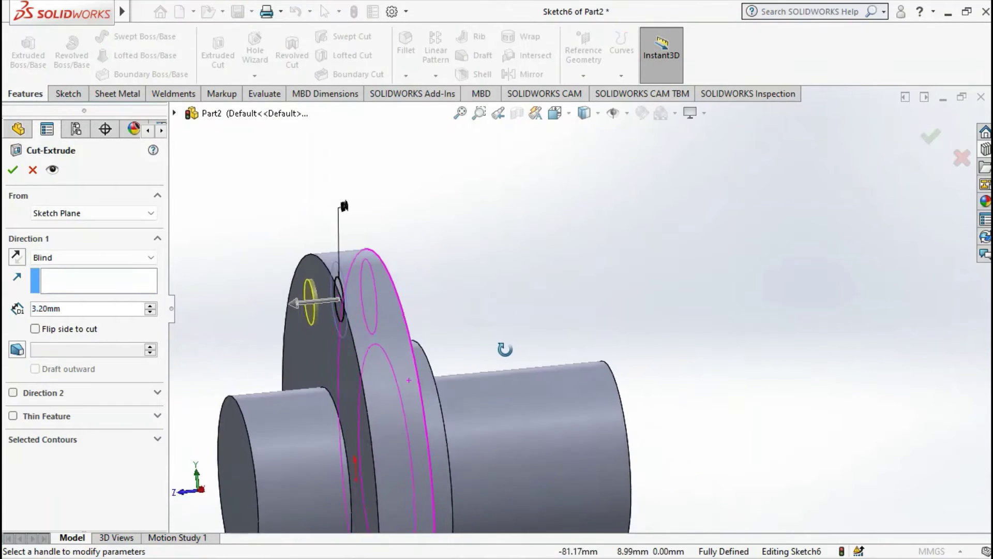
{"action": "left_click", "coordinate": [13, 170]}
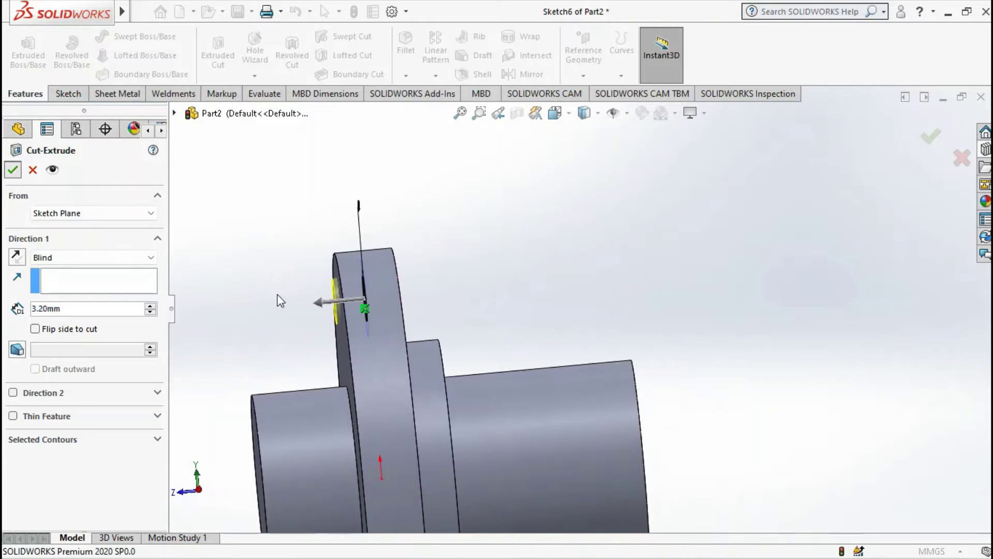
{"action": "mouse_move", "coordinate": [372, 309]}
{"action": "middle_mouse_down"}
{"action": "mouse_move", "coordinate": [304, 371]}
{"action": "mouse_move", "coordinate": [341, 241]}
{"action": "mouse_move", "coordinate": [502, 339]}
{"action": "middle_mouse_up"}
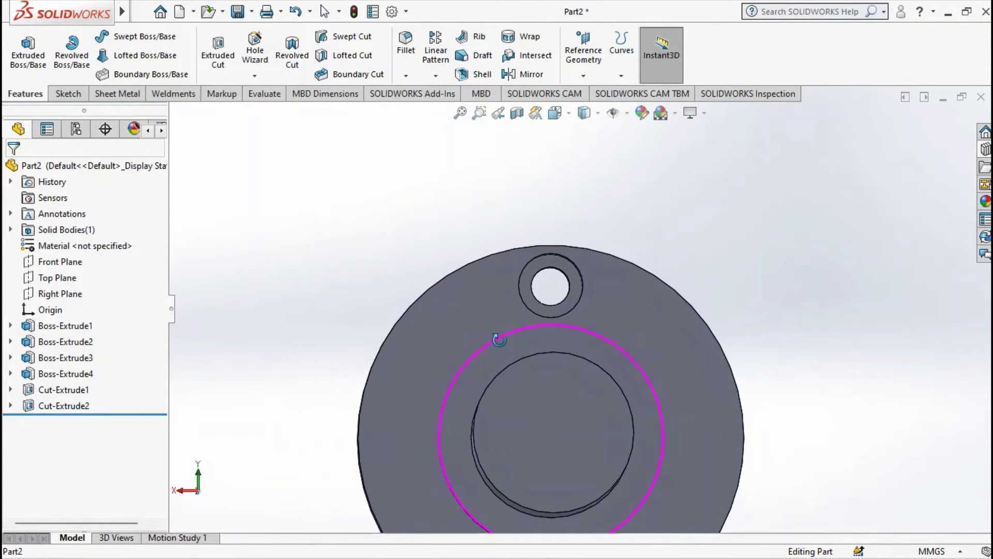
{"action": "left_click", "coordinate": [64, 406]}
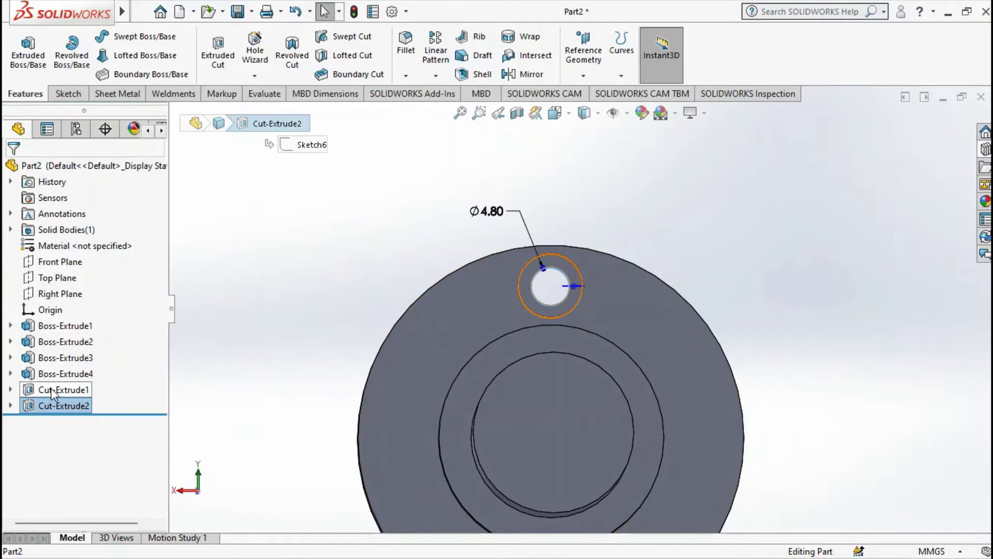
{"action": "left_click", "coordinate": [50, 389], "text": "ctrl"}
{"action": "middle_click_drag", "start_coordinate": [551, 346], "coordinate": [551, 346]}
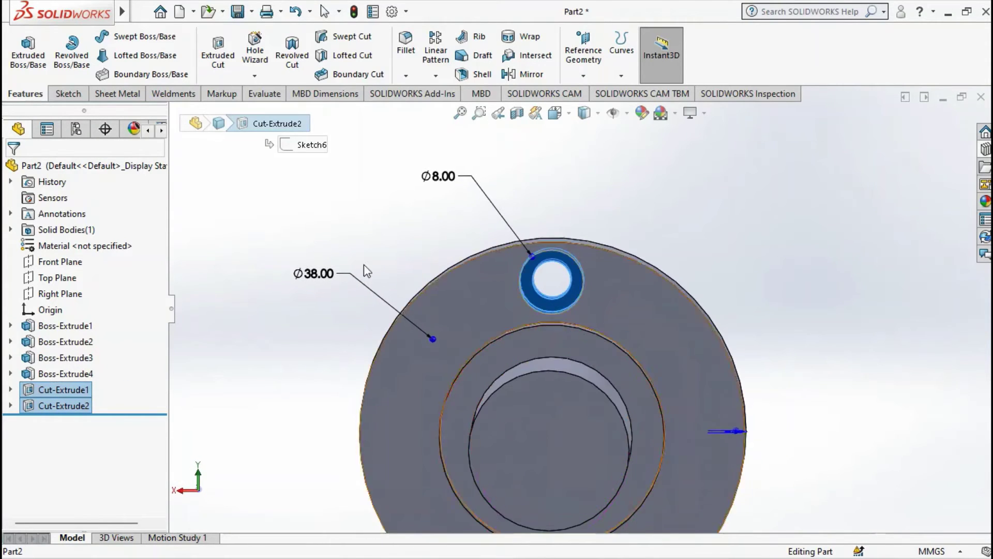
- Circular-pattern the counterbored hole 4 times over 360° about the cylindrical face
{"action": "left_click", "coordinate": [436, 75]}
{"action": "left_click", "coordinate": [461, 110]}
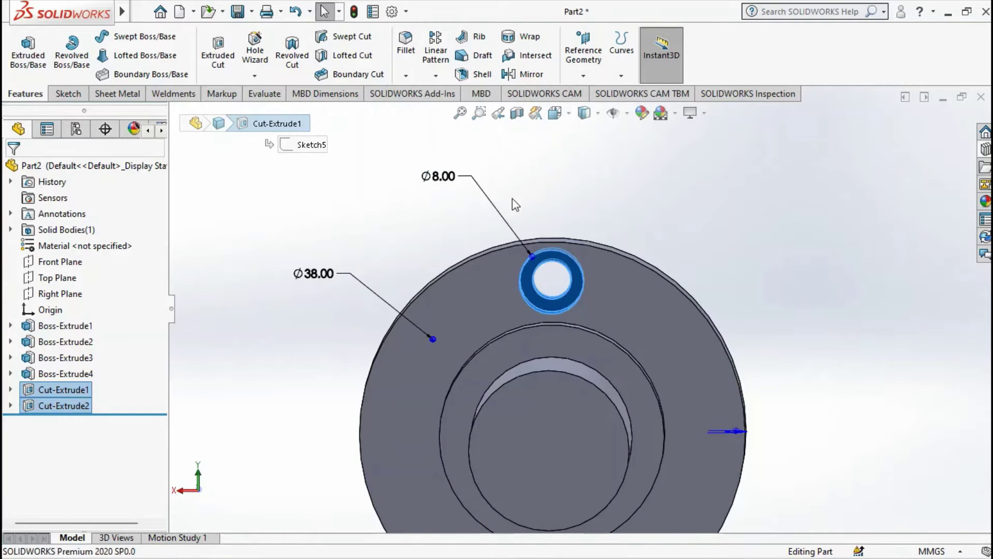
{"action": "mouse_move", "coordinate": [567, 299]}
{"action": "middle_mouse_down"}
{"action": "mouse_move", "coordinate": [561, 424]}
{"action": "mouse_move", "coordinate": [539, 318]}
{"action": "mouse_move", "coordinate": [579, 349]}
{"action": "middle_mouse_up"}
{"action": "left_click", "coordinate": [560, 429]}
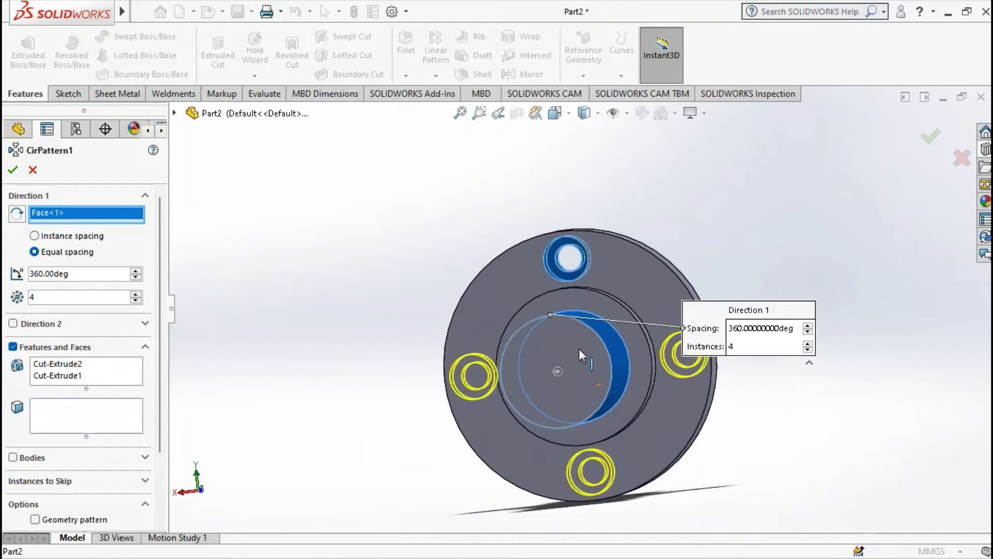
{"action": "scroll", "coordinate": [579, 349], "scroll_direction": "down", "scroll_amount": 2}
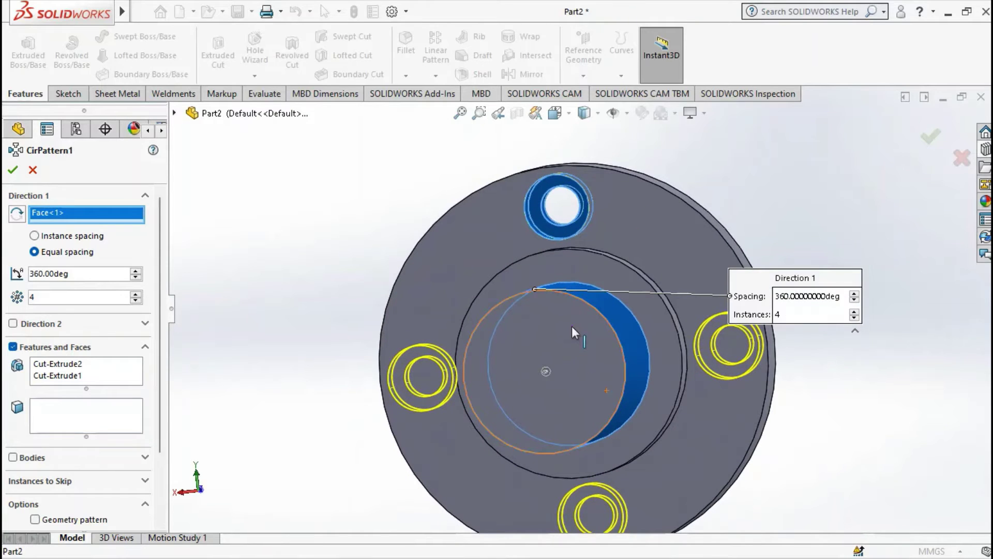
{"action": "left_click", "coordinate": [13, 171]}
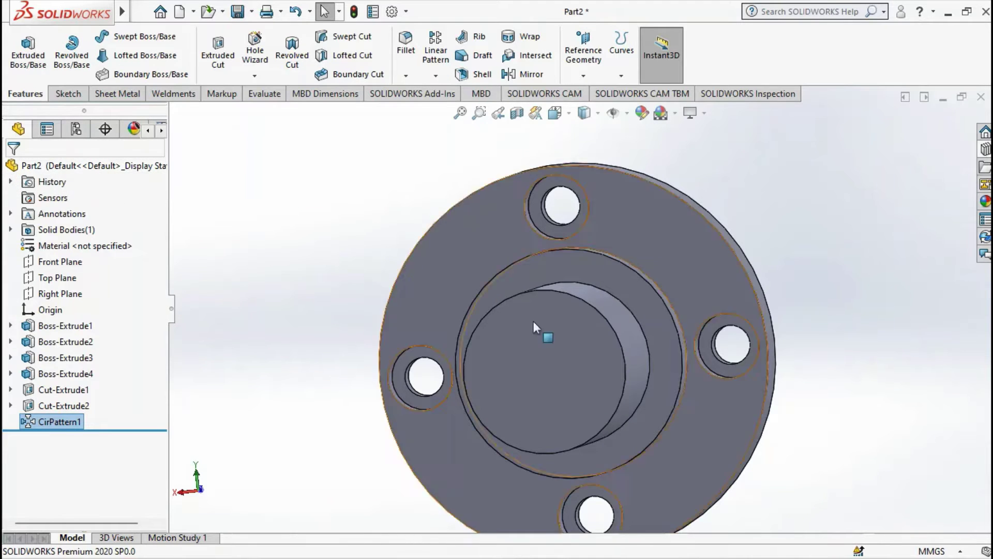
- Orbit to view the shaft from the side and select its end face
{"action": "mouse_move", "coordinate": [533, 321]}
{"action": "middle_mouse_down"}
{"action": "mouse_move", "coordinate": [598, 266]}
{"action": "mouse_move", "coordinate": [543, 337]}
{"action": "mouse_move", "coordinate": [561, 342]}
{"action": "mouse_move", "coordinate": [554, 295]}
{"action": "mouse_move", "coordinate": [538, 290]}
{"action": "mouse_move", "coordinate": [550, 299]}
{"action": "mouse_move", "coordinate": [647, 290]}
{"action": "mouse_move", "coordinate": [644, 266]}
{"action": "mouse_move", "coordinate": [657, 290]}
{"action": "middle_mouse_up"}
{"action": "scroll", "coordinate": [571, 384], "scroll_direction": "down", "scroll_amount": 3}
{"action": "scroll", "coordinate": [570, 384], "scroll_direction": "up", "scroll_amount": 3}
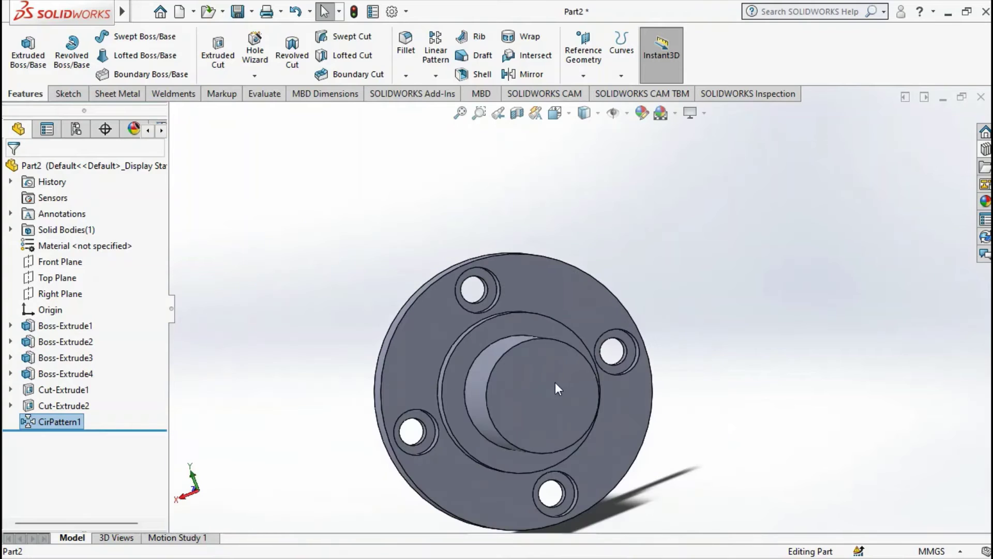
{"action": "left_click", "coordinate": [539, 387]}
- Start a sketch on the shaft's end face and draw a circle centred on the origin
{"action": "left_click", "coordinate": [582, 350]}
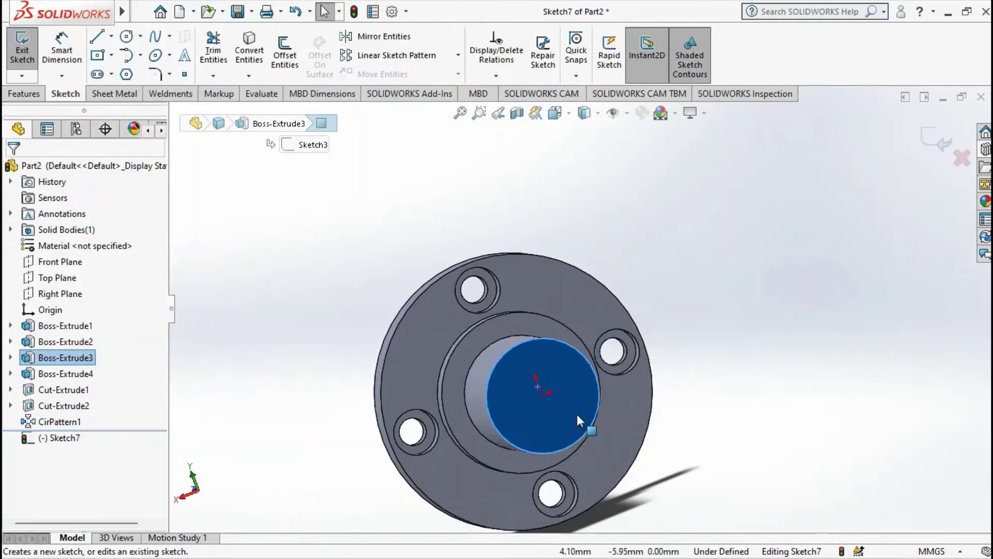
{"action": "left_click", "coordinate": [131, 42]}
{"action": "left_click", "coordinate": [515, 396]}
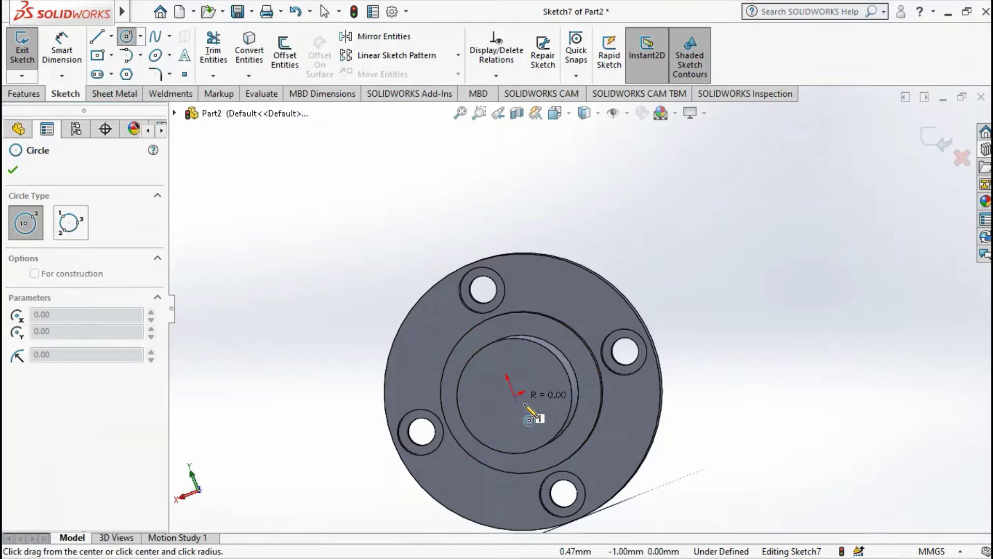
{"action": "left_click", "coordinate": [565, 427]}
{"action": "key", "text": "Escape"}
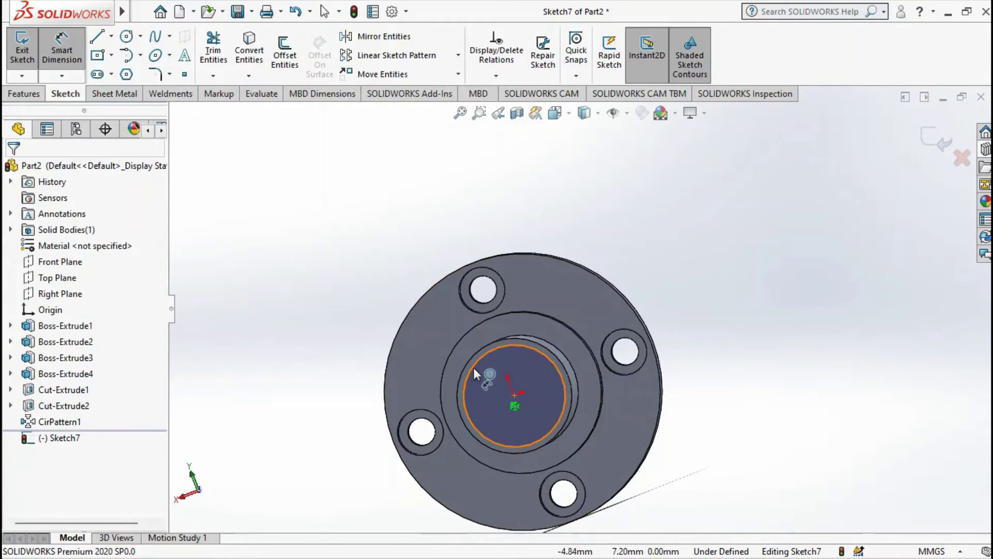
- Dimension the origin-centred circle to Ø19 mm
{"action": "left_click", "coordinate": [473, 368]}
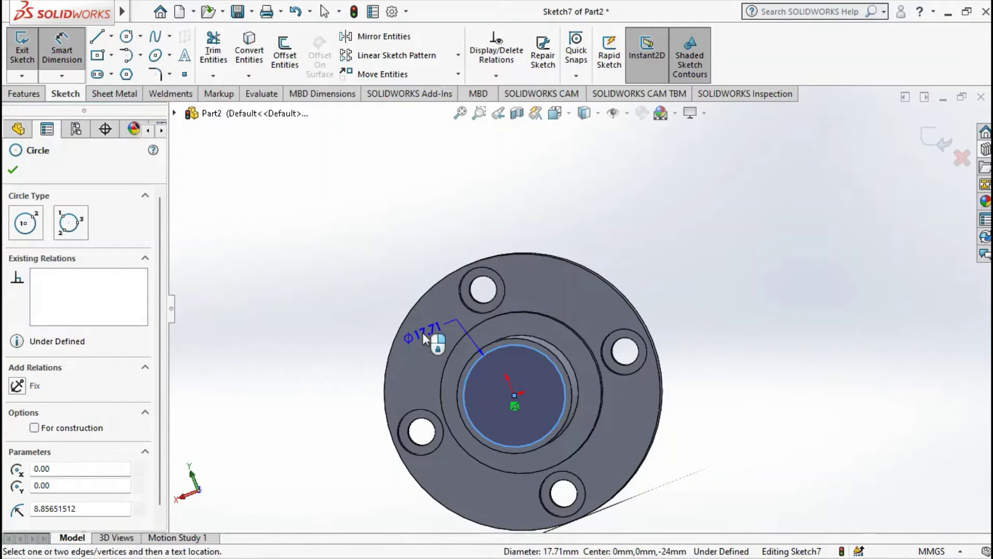
{"action": "left_click", "coordinate": [424, 333]}
{"action": "type", "text": "19"}
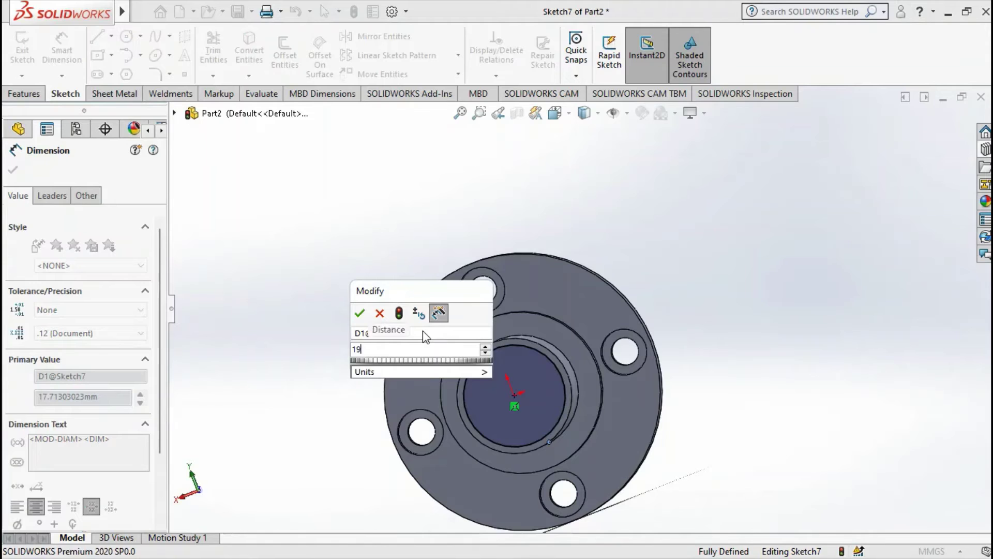
{"action": "key", "text": "Return"}
{"action": "left_click", "coordinate": [167, 11]}
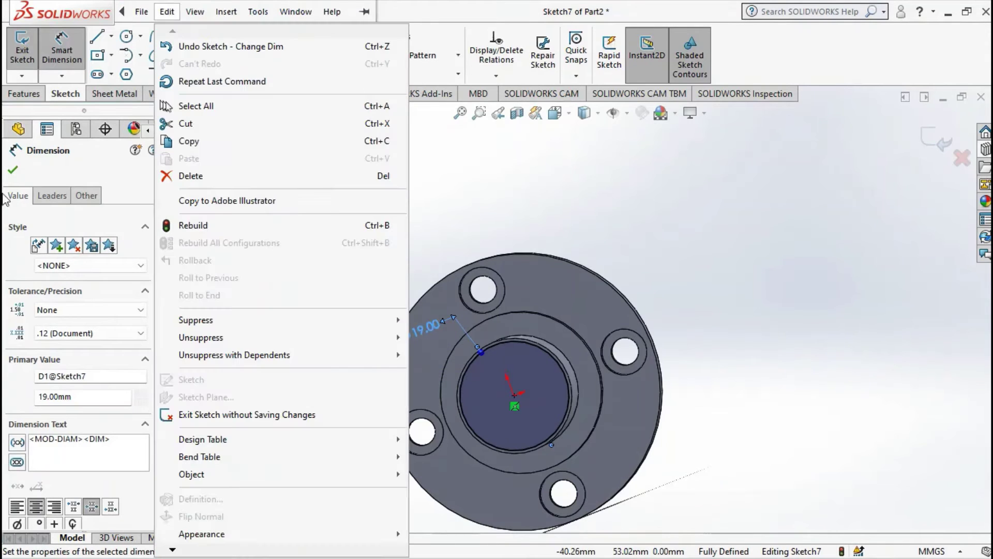
{"action": "left_click", "coordinate": [29, 177]}
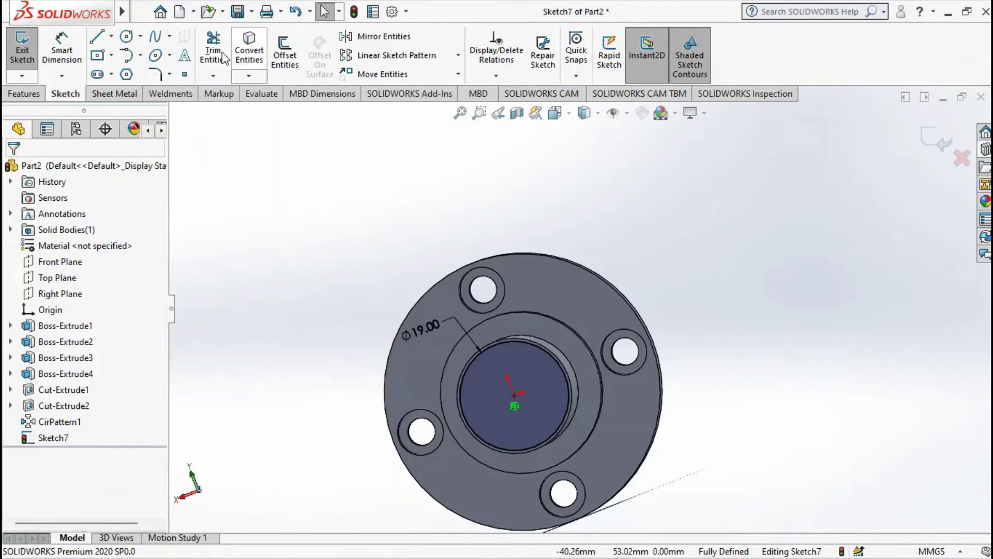
{"action": "left_click", "coordinate": [24, 93]}
- Start an extruded cut from the Ø19 sketch, beginning at a 4 mm offset
{"action": "left_click", "coordinate": [218, 54]}
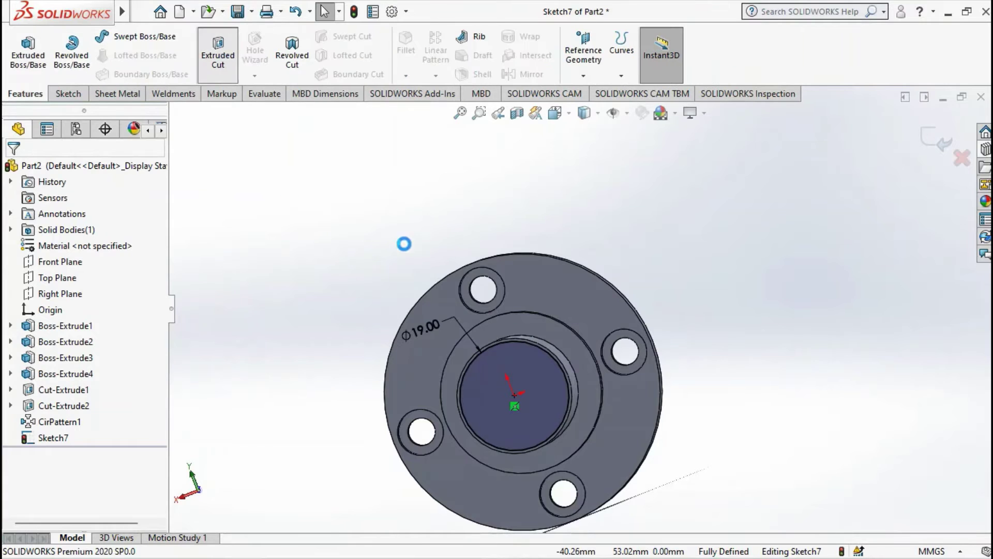
{"action": "middle_click_drag", "start_coordinate": [561, 325], "coordinate": [140, 207]}
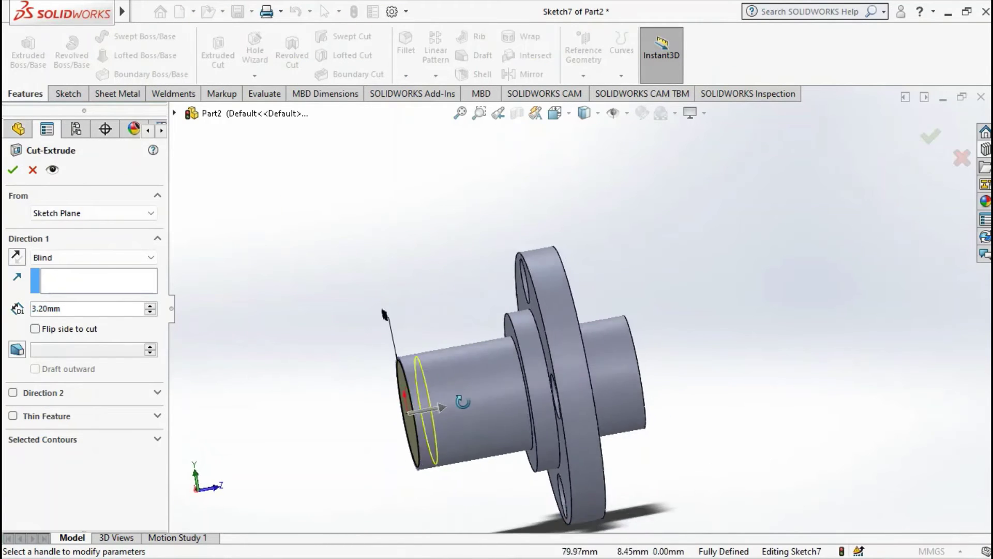
{"action": "left_click", "coordinate": [108, 215]}
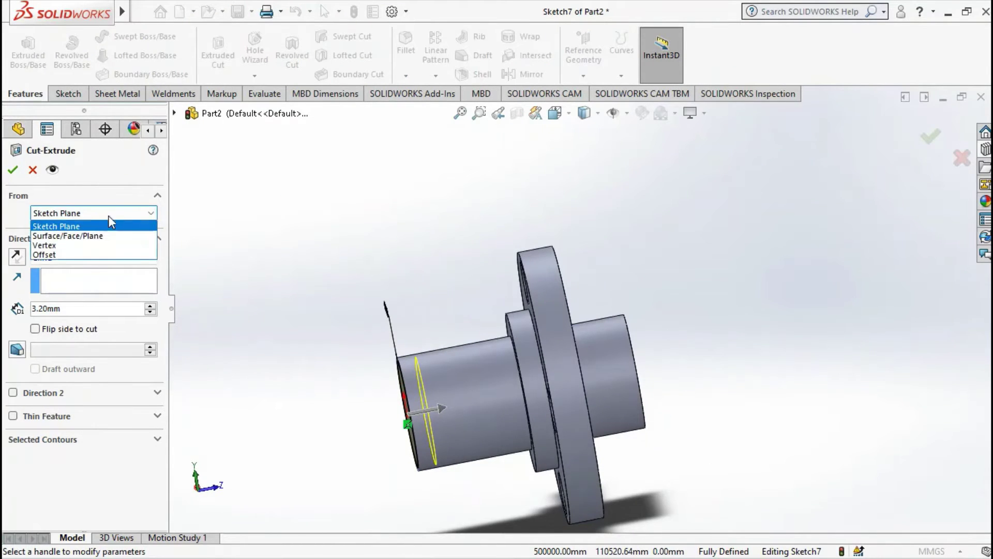
{"action": "left_click", "coordinate": [85, 255]}
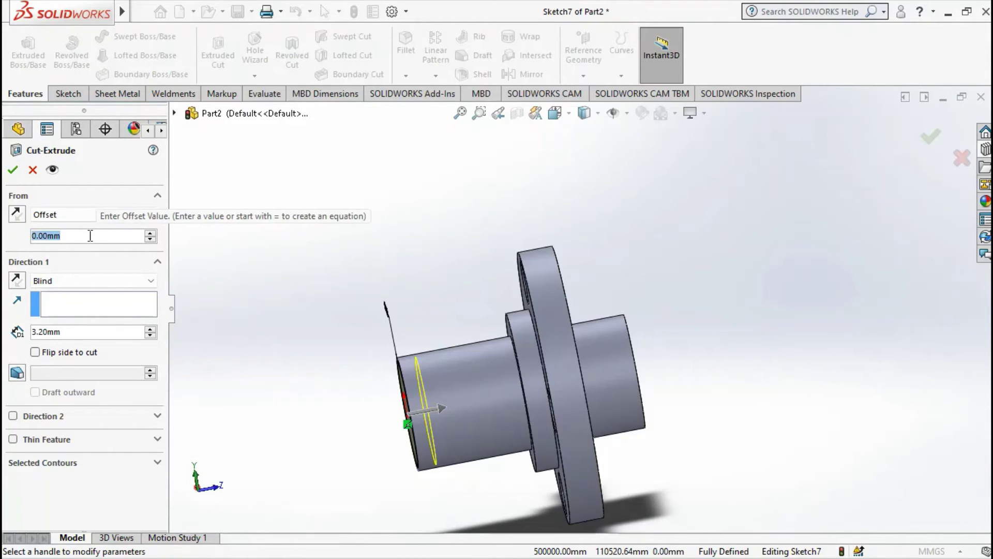
{"action": "type", "text": "4"}
{"action": "key", "text": "Return"}
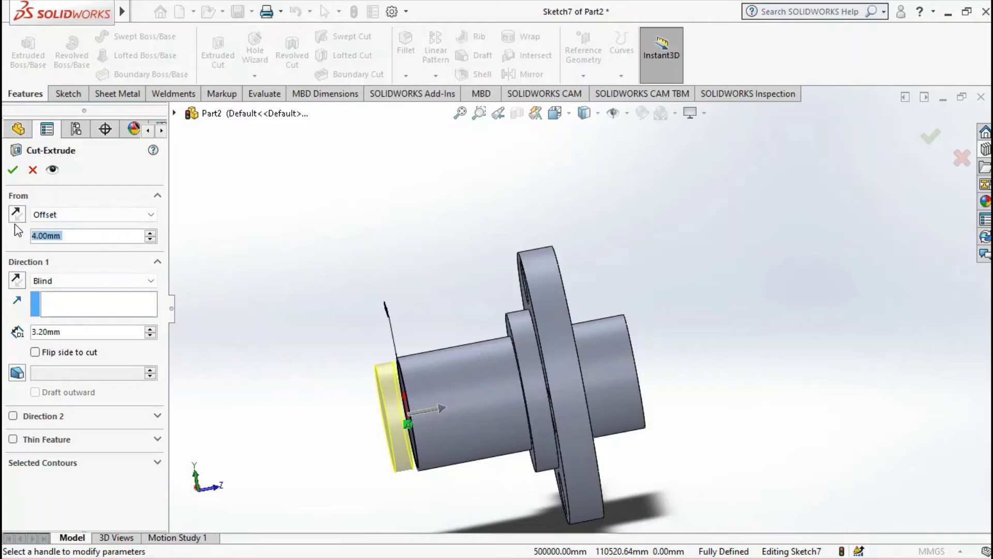
- Reverse the offset and cut direction, set 1.25 mm blind depth, and confirm the cut
{"action": "left_click", "coordinate": [16, 218]}
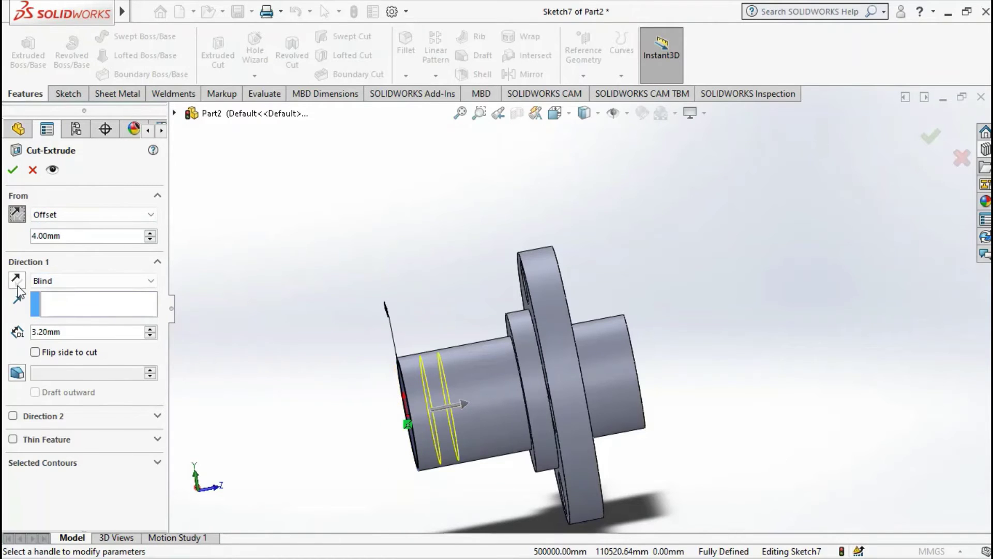
{"action": "left_click", "coordinate": [18, 286]}
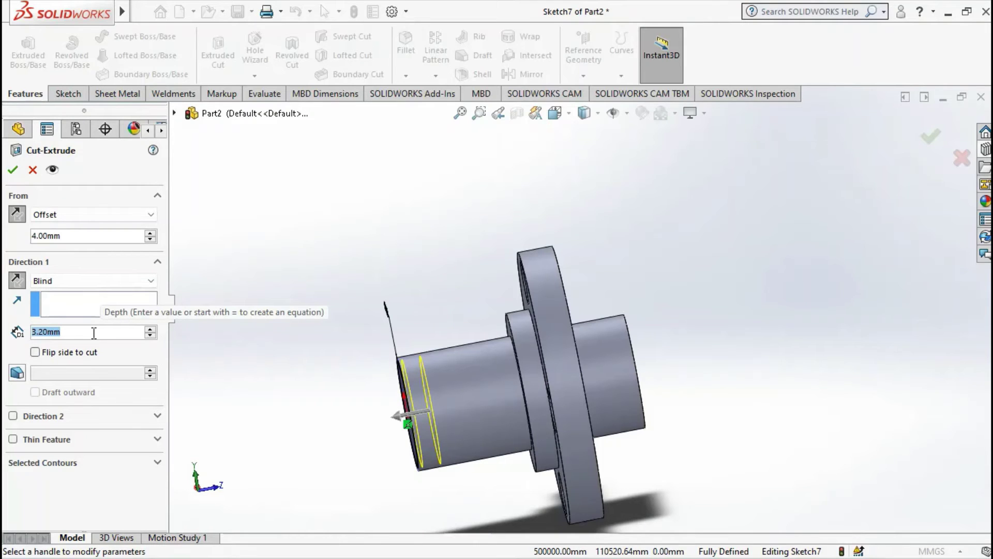
{"action": "type", "text": "1.25"}
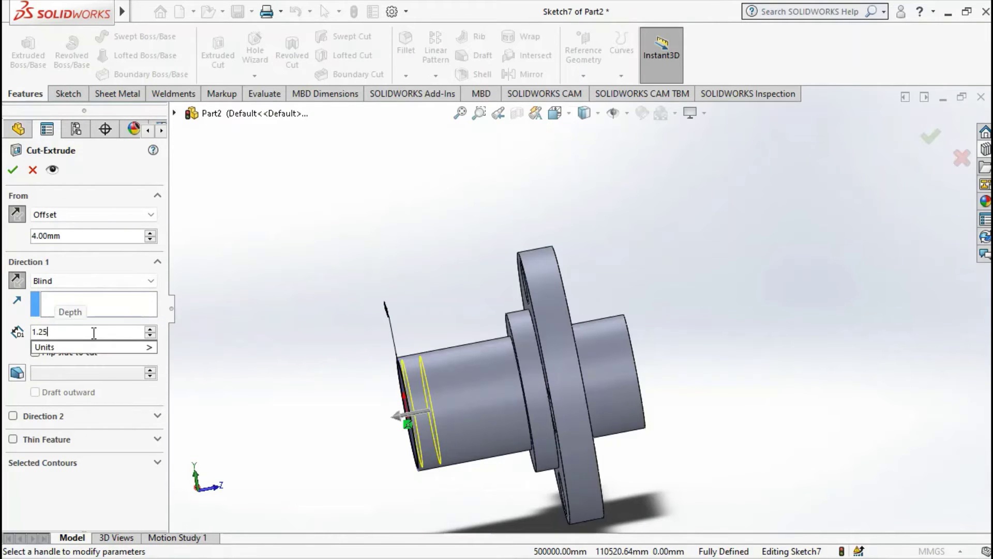
{"action": "key", "text": "Return"}
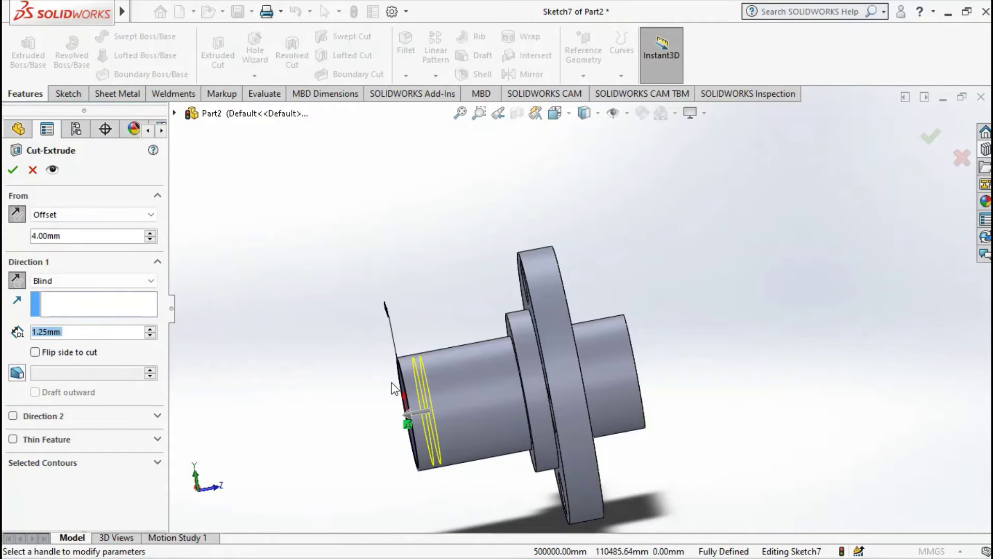
{"action": "mouse_move", "coordinate": [395, 391]}
{"action": "middle_mouse_down"}
{"action": "mouse_move", "coordinate": [354, 382]}
{"action": "mouse_move", "coordinate": [389, 364]}
{"action": "mouse_move", "coordinate": [372, 363]}
{"action": "middle_mouse_up"}
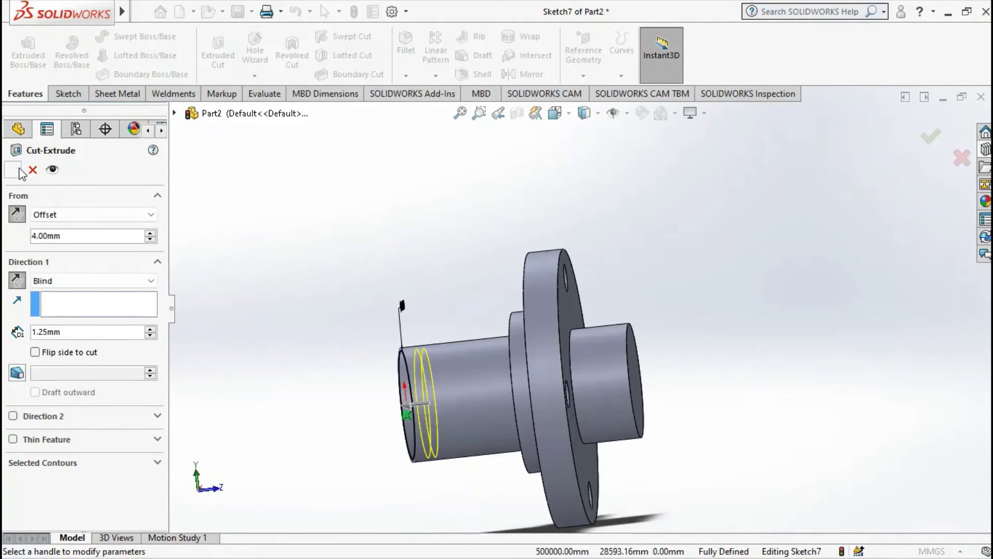
{"action": "mouse_move", "coordinate": [315, 335]}
{"action": "middle_mouse_down"}
{"action": "mouse_move", "coordinate": [440, 297]}
{"action": "mouse_move", "coordinate": [414, 332]}
{"action": "mouse_move", "coordinate": [425, 331]}
{"action": "mouse_move", "coordinate": [290, 290]}
{"action": "middle_mouse_up"}
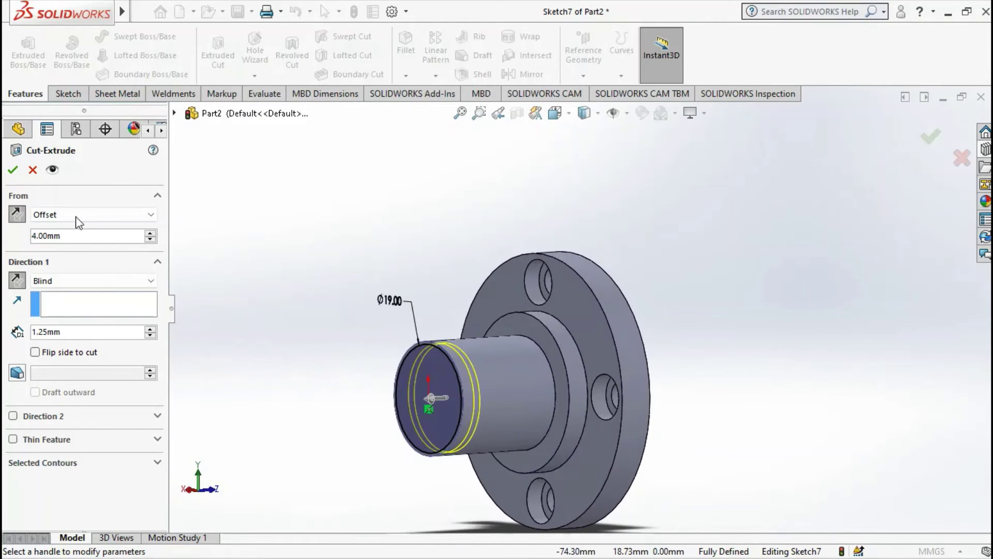
{"action": "left_click", "coordinate": [12, 169]}
{"action": "scroll", "coordinate": [456, 392], "scroll_direction": "down", "scroll_amount": 2}
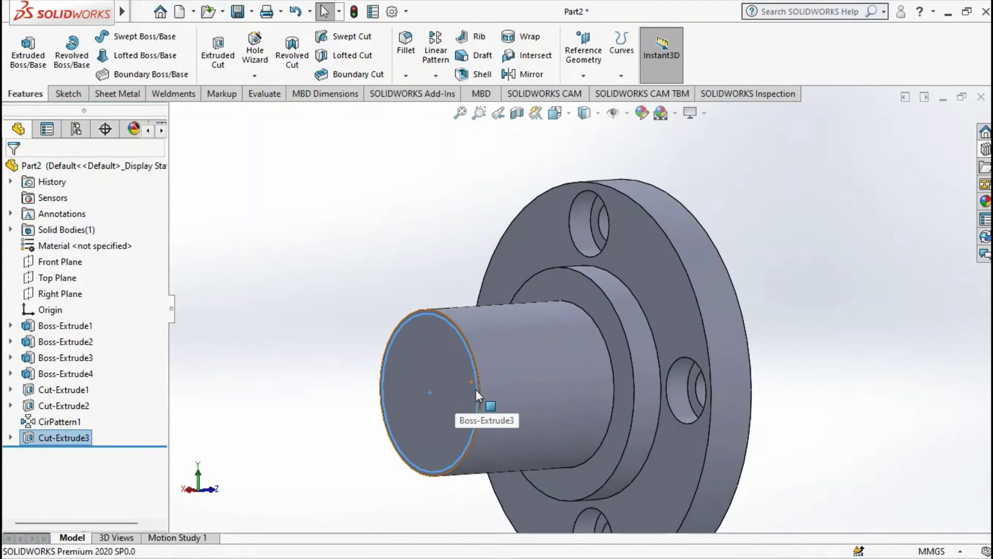
- Delete the Cut-Extrude3 feature
{"action": "mouse_move", "coordinate": [476, 393]}
{"action": "middle_mouse_down"}
{"action": "mouse_move", "coordinate": [497, 394]}
{"action": "mouse_move", "coordinate": [465, 398]}
{"action": "middle_mouse_up"}
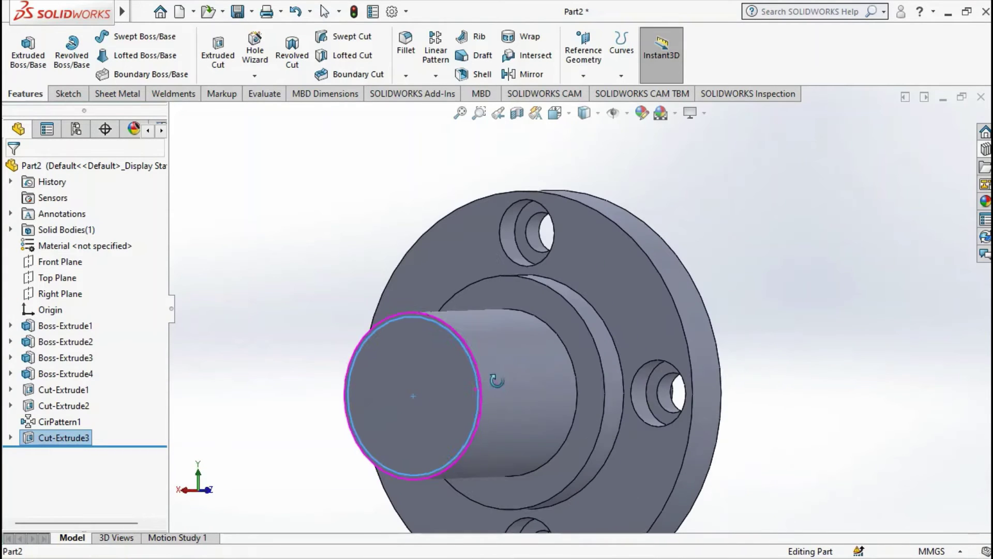
{"action": "left_click", "coordinate": [29, 433]}
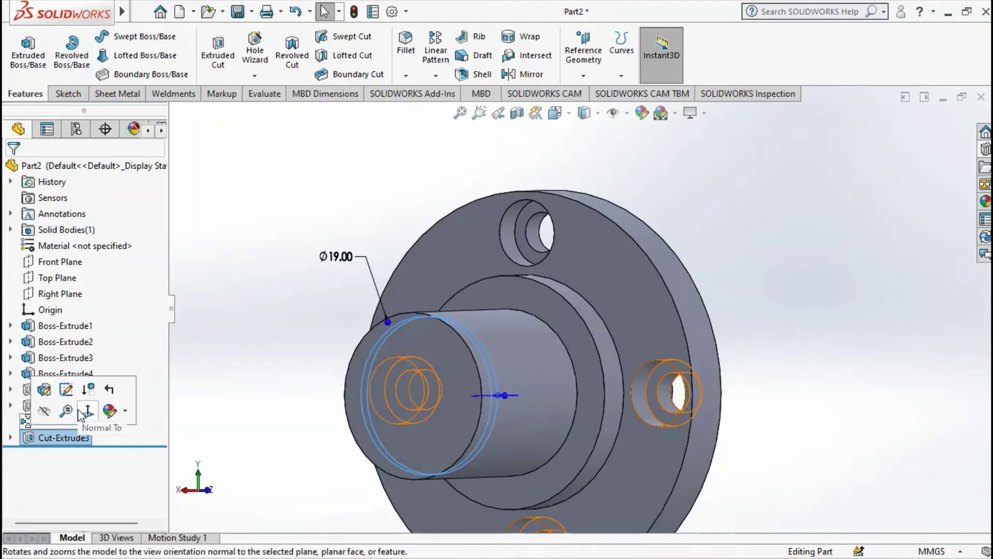
{"action": "right_click", "coordinate": [31, 437]}
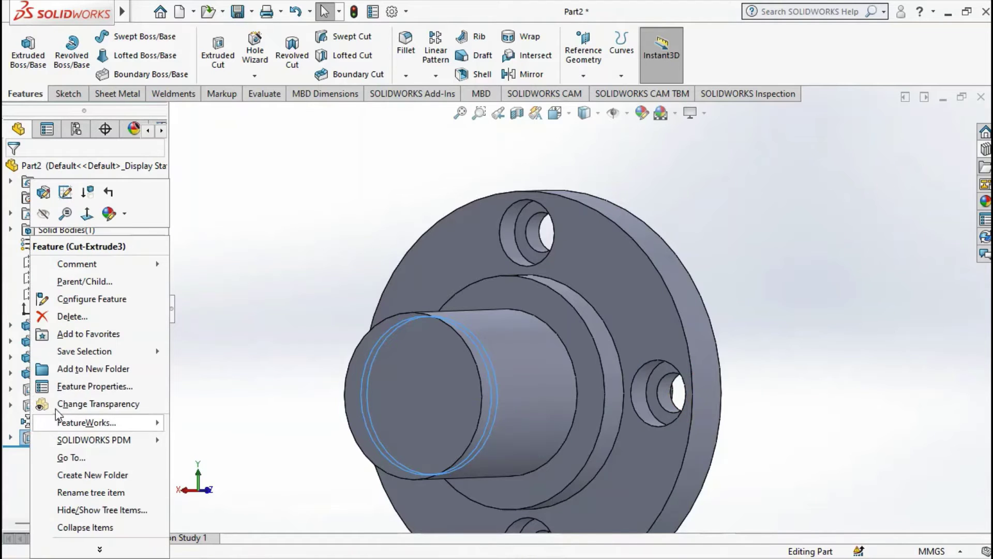
{"action": "left_click", "coordinate": [94, 317]}
{"action": "left_click", "coordinate": [587, 214]}
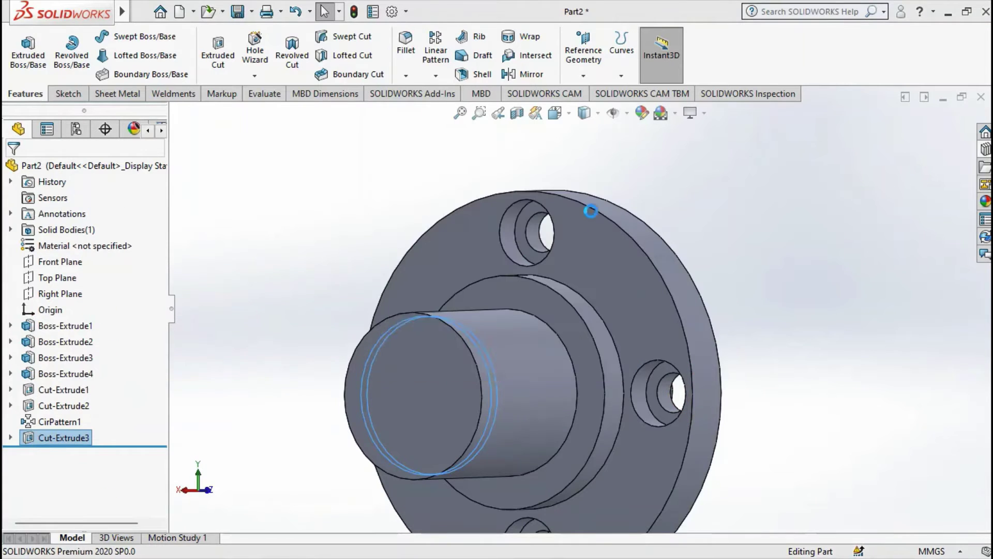
- Return to a front view and reopen Sketch7 with its Ø19 circle for editing
{"action": "mouse_move", "coordinate": [404, 373]}
{"action": "middle_mouse_down"}
{"action": "mouse_move", "coordinate": [448, 352]}
{"action": "mouse_move", "coordinate": [374, 357]}
{"action": "middle_mouse_up"}
{"action": "scroll", "coordinate": [436, 308], "scroll_direction": "down", "scroll_amount": 4}
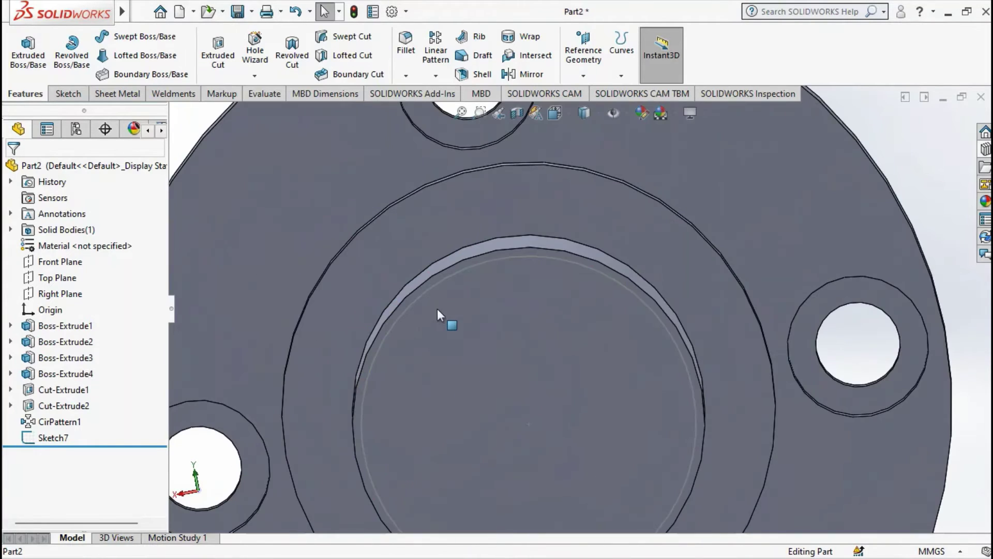
{"action": "left_click", "coordinate": [68, 97]}
{"action": "left_click", "coordinate": [127, 41]}
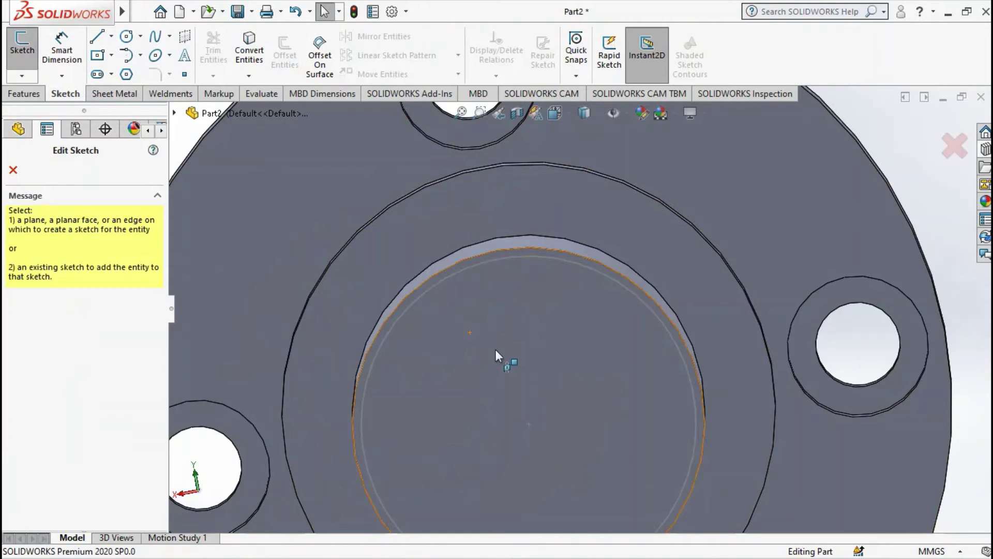
{"action": "scroll", "coordinate": [517, 362], "scroll_direction": "up", "scroll_amount": 3}
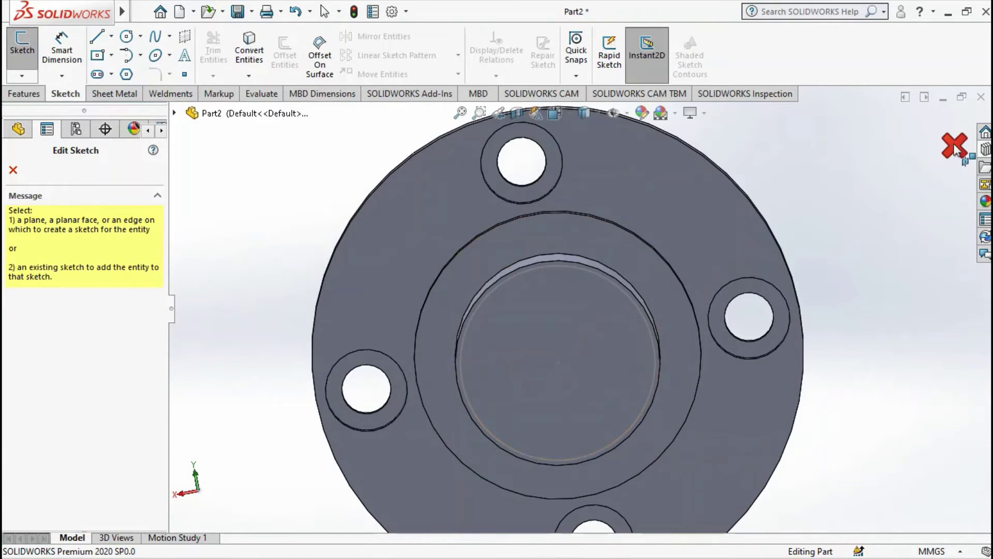
{"action": "left_click", "coordinate": [954, 146]}
{"action": "double_click", "coordinate": [512, 279]}
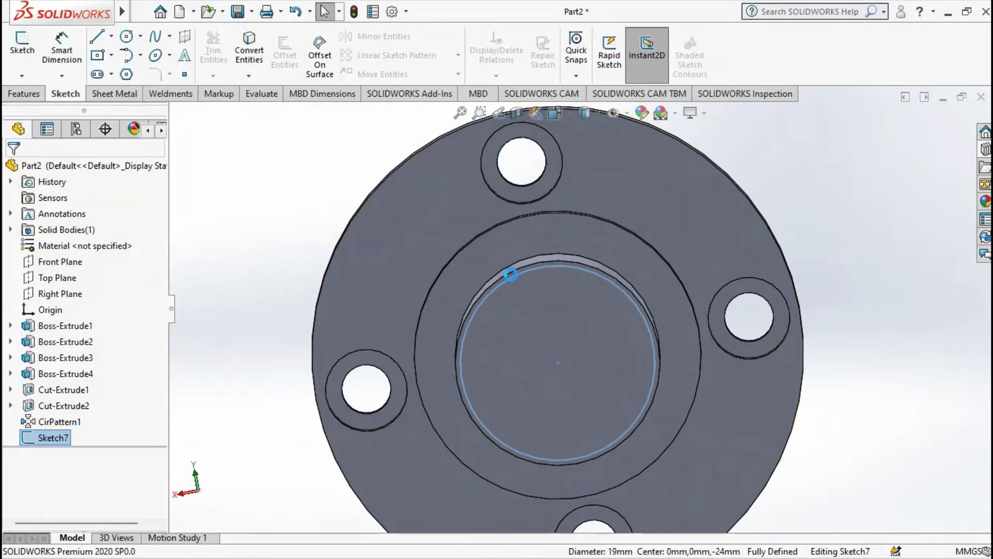
{"action": "left_click", "coordinate": [126, 36]}
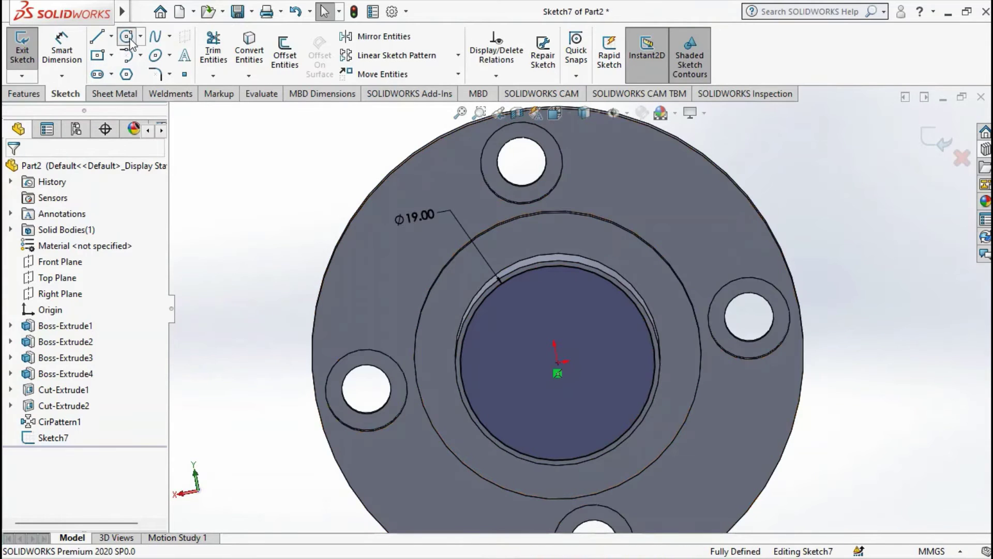
{"action": "left_click", "coordinate": [558, 373]}
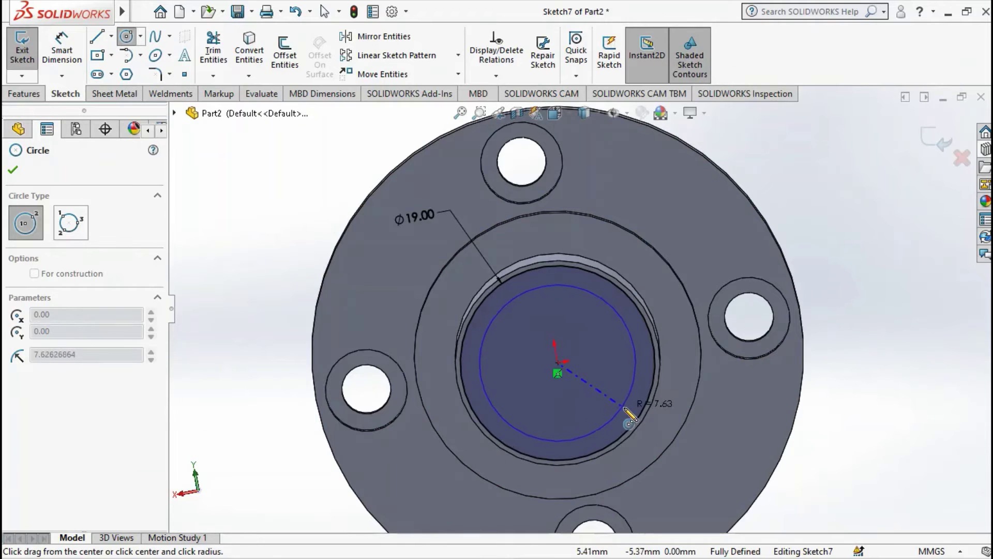
{"action": "left_click", "coordinate": [628, 407]}
{"action": "right_click_drag", "start_coordinate": [195, 180], "coordinate": [194, 149]}
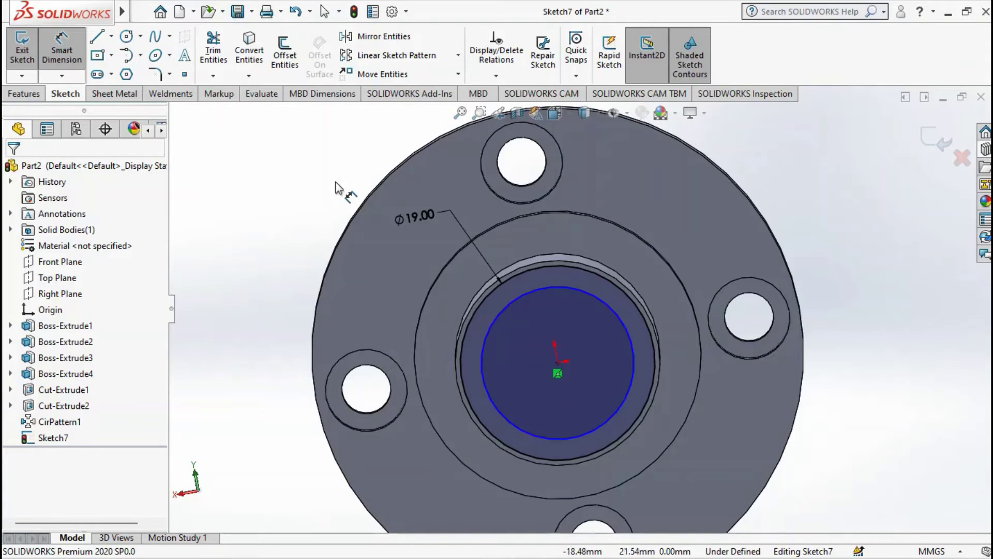
{"action": "scroll", "coordinate": [571, 297], "scroll_direction": "down", "scroll_amount": 2}
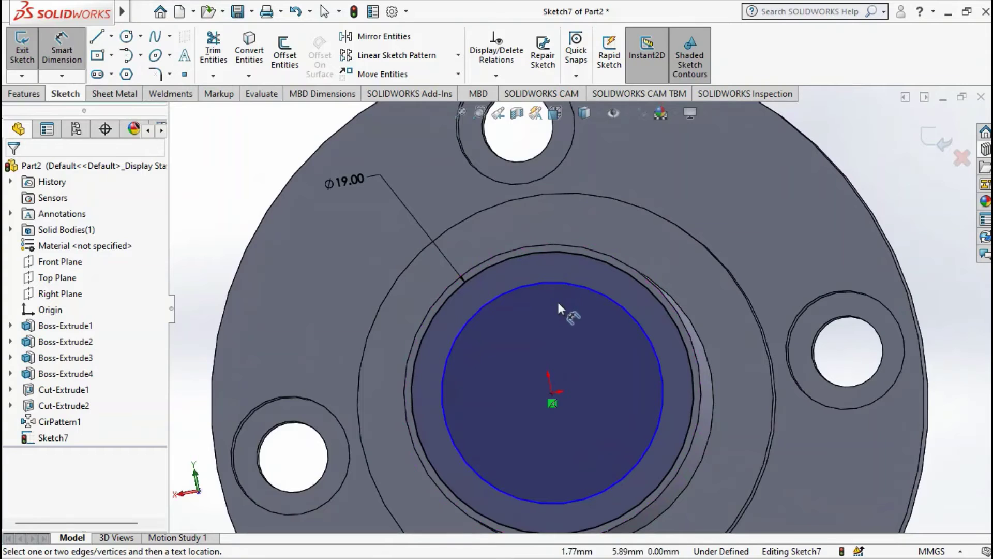
{"action": "scroll", "coordinate": [558, 300], "scroll_direction": "up", "scroll_amount": 1}
{"action": "key", "text": "Escape"}
{"action": "left_click", "coordinate": [522, 294]}
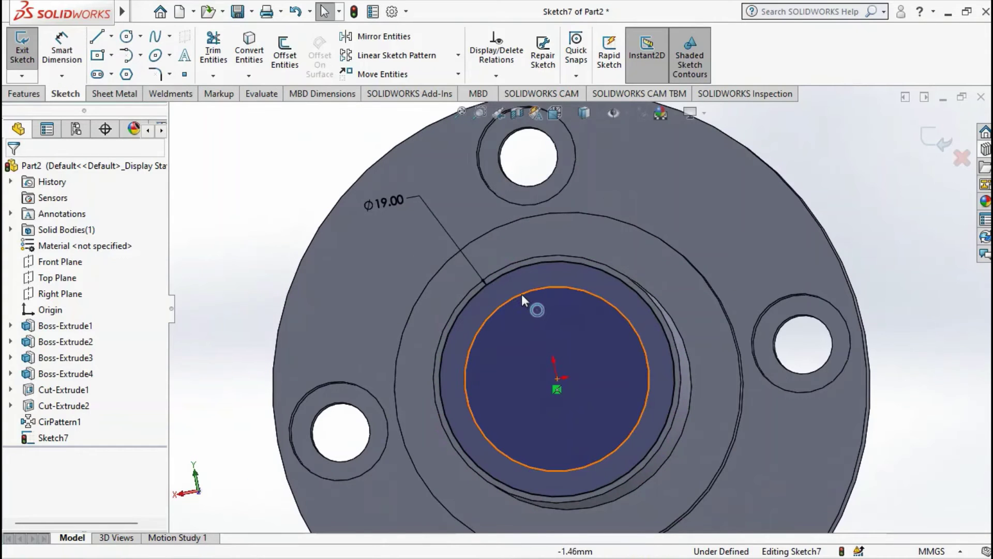
{"action": "right_click", "coordinate": [522, 295]}
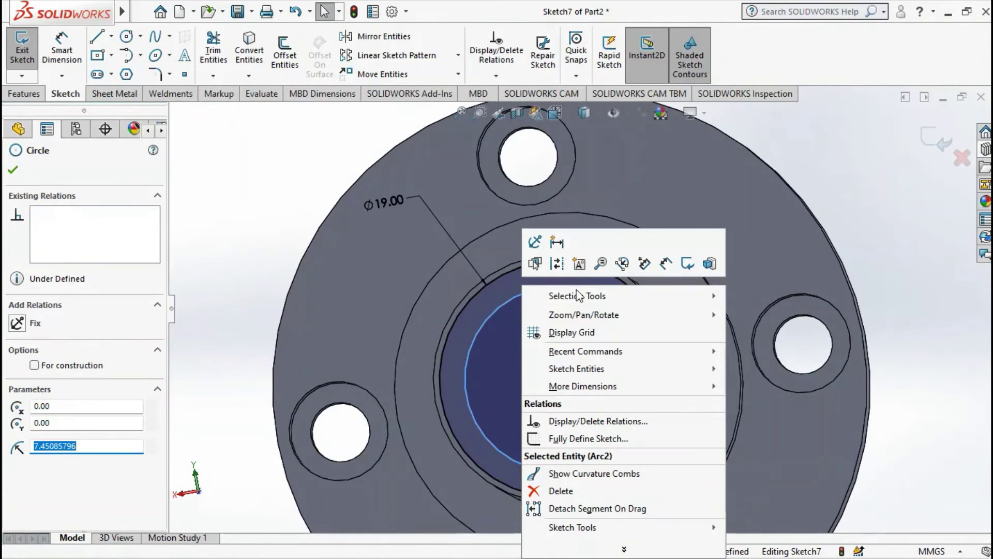
{"action": "left_click", "coordinate": [559, 491]}
- Convert the inner bore edge into a 20 mm circle in Sketch7, then exit the sketch
{"action": "left_click", "coordinate": [249, 50]}
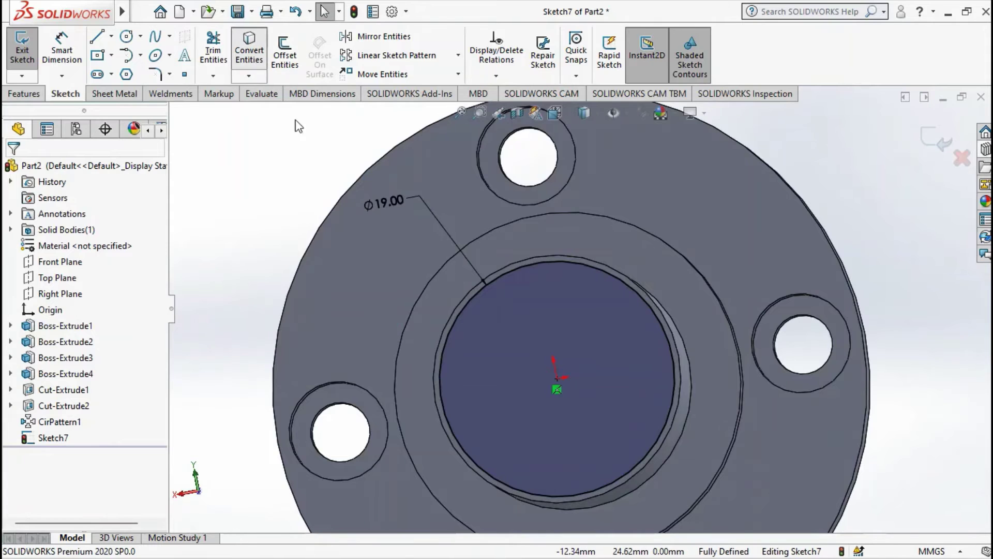
{"action": "scroll", "coordinate": [521, 284], "scroll_direction": "up", "scroll_amount": 3}
{"action": "middle_click_drag", "start_coordinate": [526, 265], "coordinate": [502, 263]}
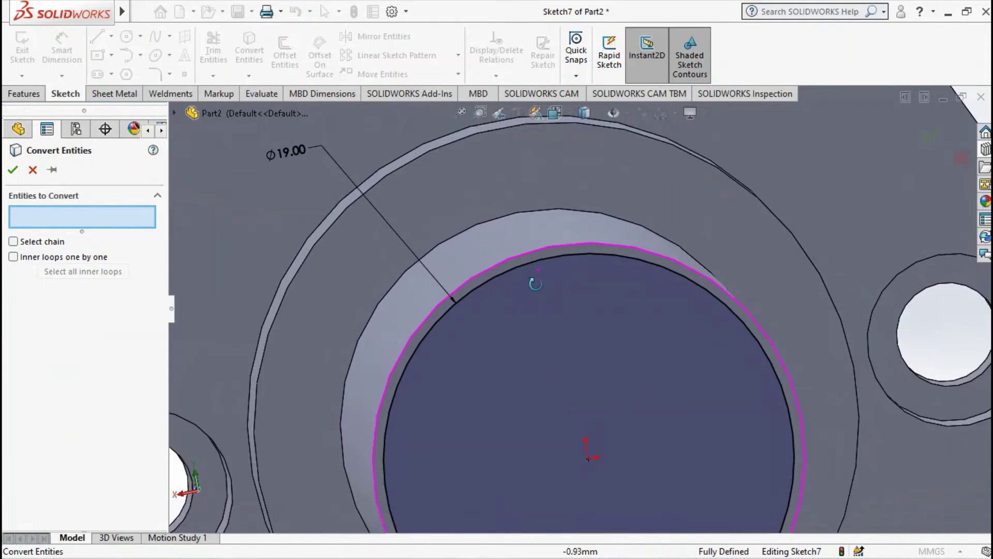
{"action": "left_click", "coordinate": [502, 262]}
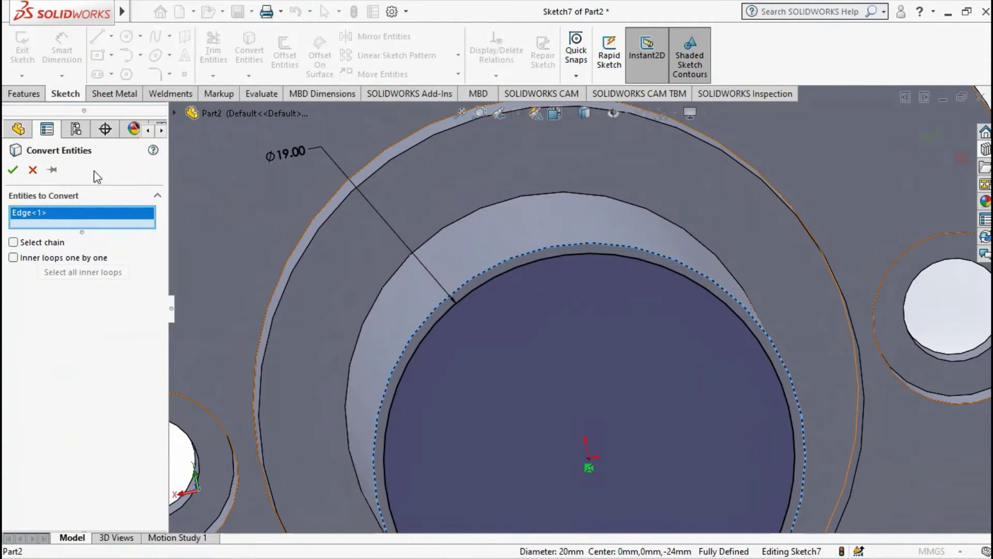
{"action": "left_click", "coordinate": [13, 171]}
{"action": "middle_click_drag", "start_coordinate": [569, 309], "coordinate": [564, 306]}
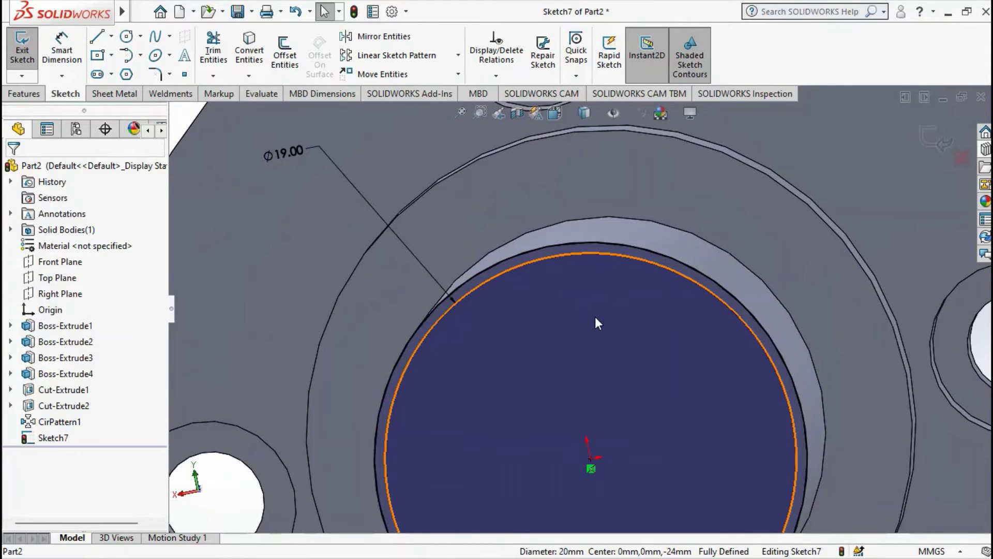
{"action": "middle_click_drag", "start_coordinate": [595, 317], "coordinate": [594, 300]}
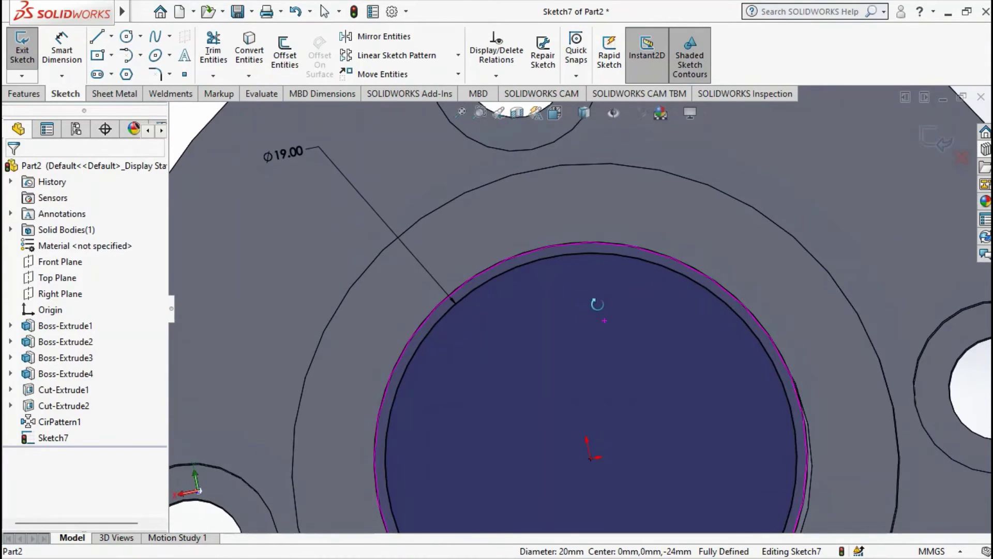
{"action": "left_click", "coordinate": [927, 137]}
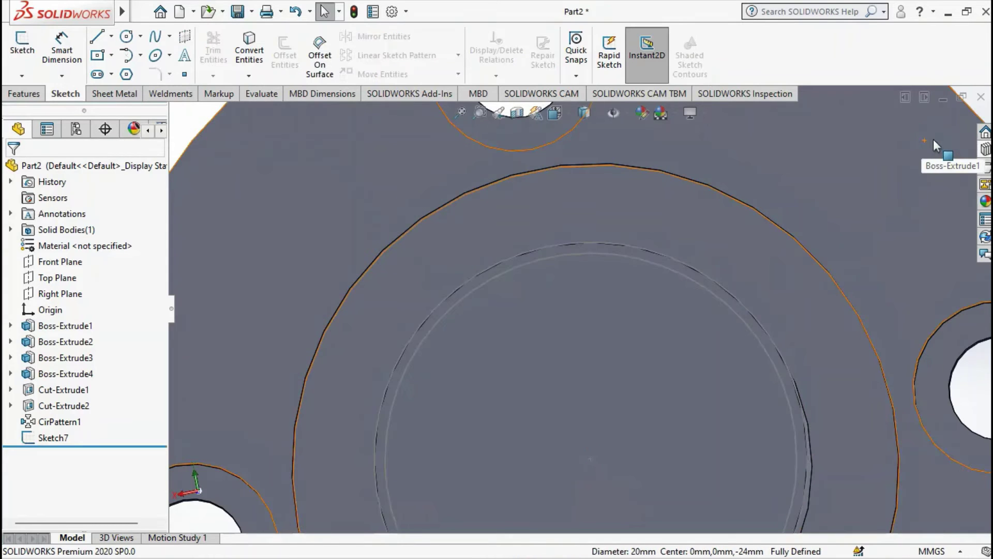
{"action": "scroll", "coordinate": [698, 291], "scroll_direction": "up", "scroll_amount": 5}
{"action": "mouse_move", "coordinate": [599, 344]}
{"action": "middle_mouse_down"}
{"action": "mouse_move", "coordinate": [603, 365]}
{"action": "mouse_move", "coordinate": [477, 316]}
{"action": "middle_mouse_up"}
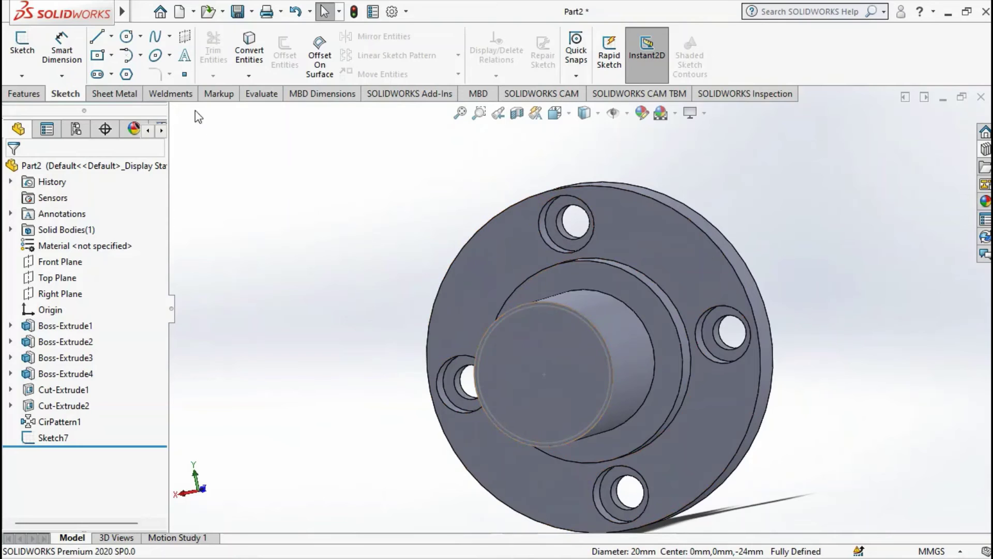
{"action": "left_click", "coordinate": [35, 96]}
{"action": "left_click", "coordinate": [218, 57]}
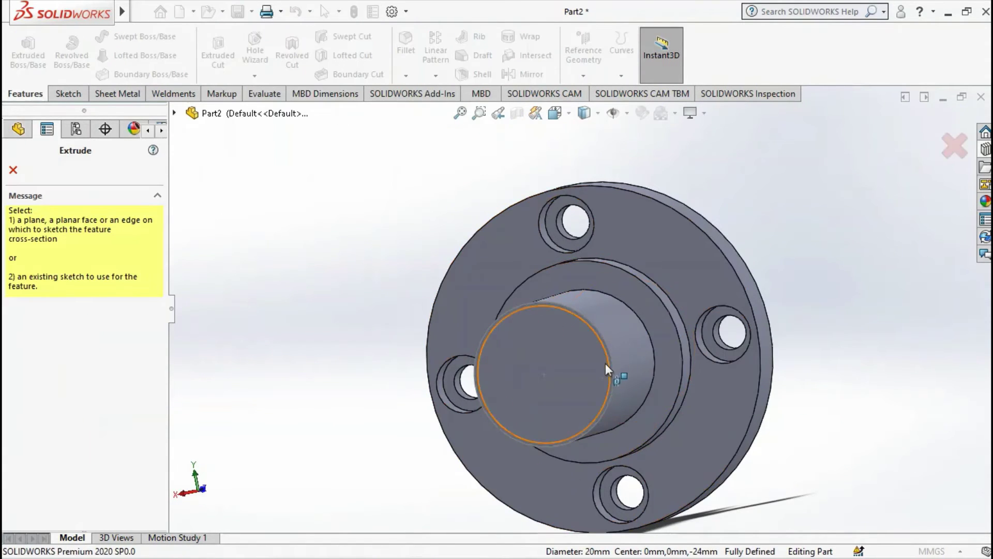
{"action": "middle_click_drag", "start_coordinate": [605, 363], "coordinate": [564, 327]}
{"action": "scroll", "coordinate": [575, 312], "scroll_direction": "down", "scroll_amount": 3}
{"action": "scroll", "coordinate": [583, 275], "scroll_direction": "down", "scroll_amount": 3}
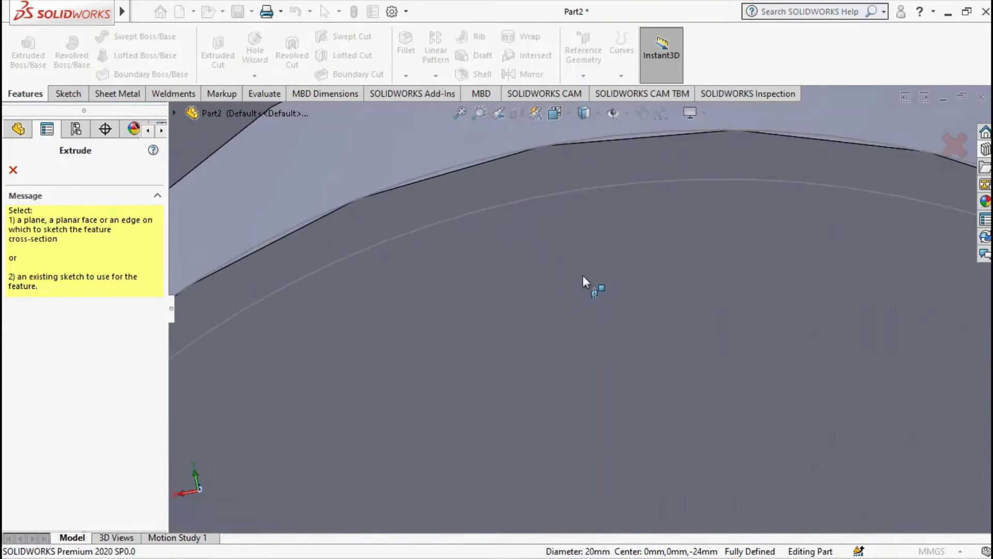
{"action": "left_click", "coordinate": [555, 164]}
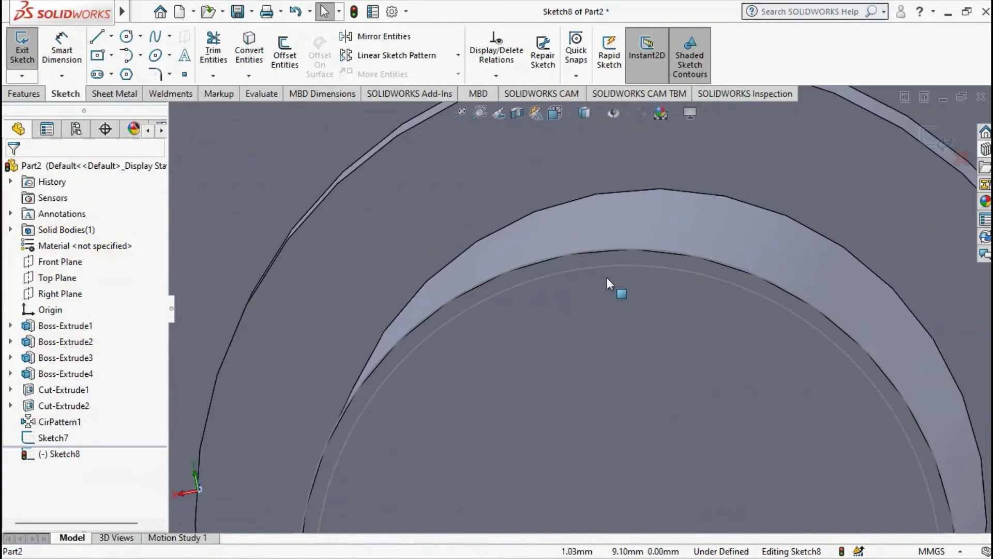
{"action": "left_click", "coordinate": [595, 265]}
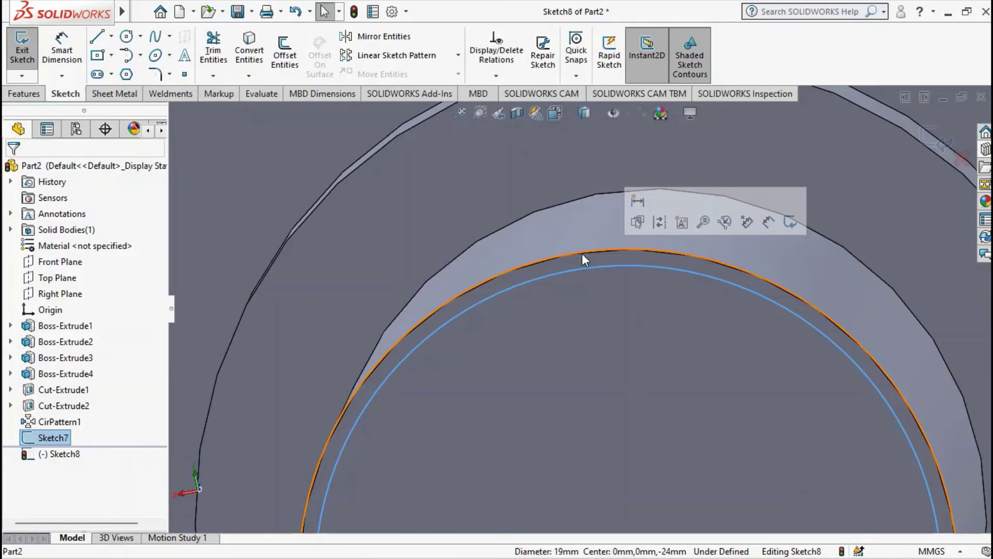
{"action": "left_click", "coordinate": [582, 253], "text": "ctrl"}
{"action": "scroll", "coordinate": [642, 275], "scroll_direction": "up", "scroll_amount": 2}
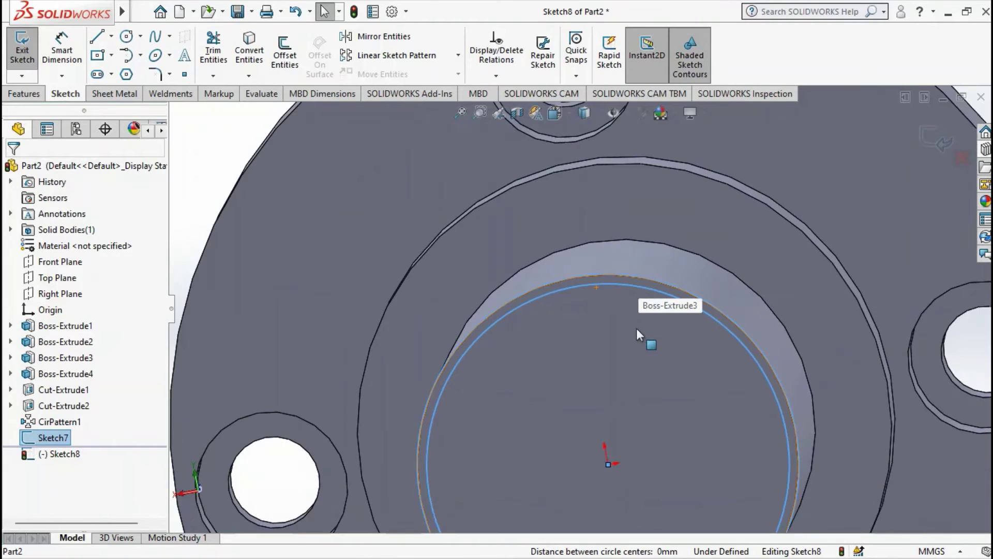
{"action": "scroll", "coordinate": [638, 329], "scroll_direction": "up", "scroll_amount": 2}
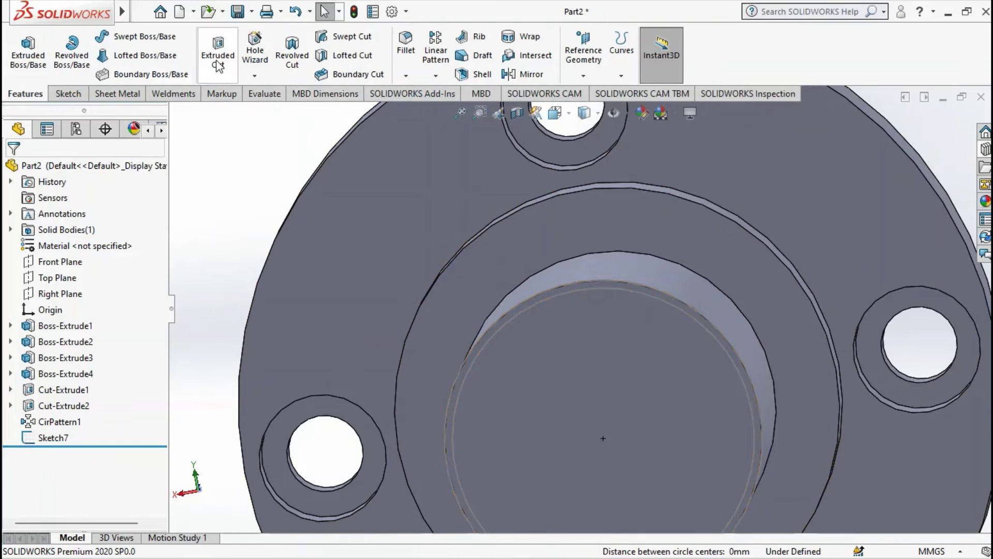
- Start an extruded cut using Sketch7 as the profile
{"action": "left_click", "coordinate": [218, 64]}
{"action": "scroll", "coordinate": [560, 302], "scroll_direction": "down", "scroll_amount": 3}
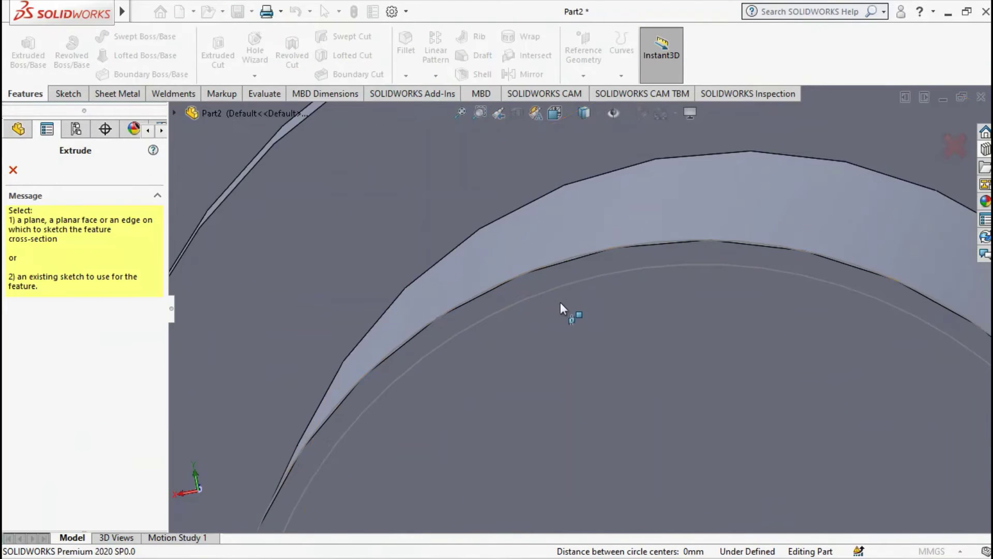
{"action": "left_click", "coordinate": [176, 112]}
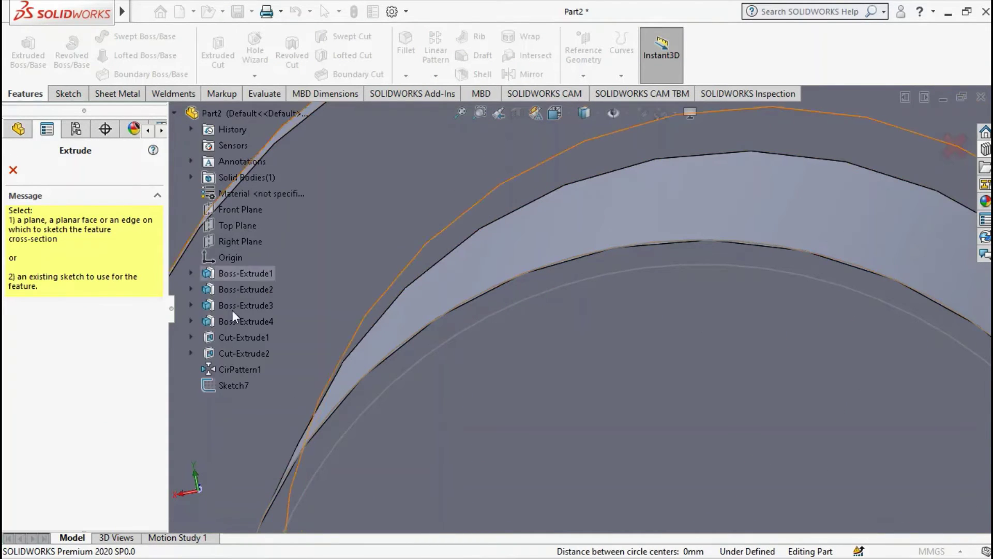
{"action": "left_click", "coordinate": [235, 385]}
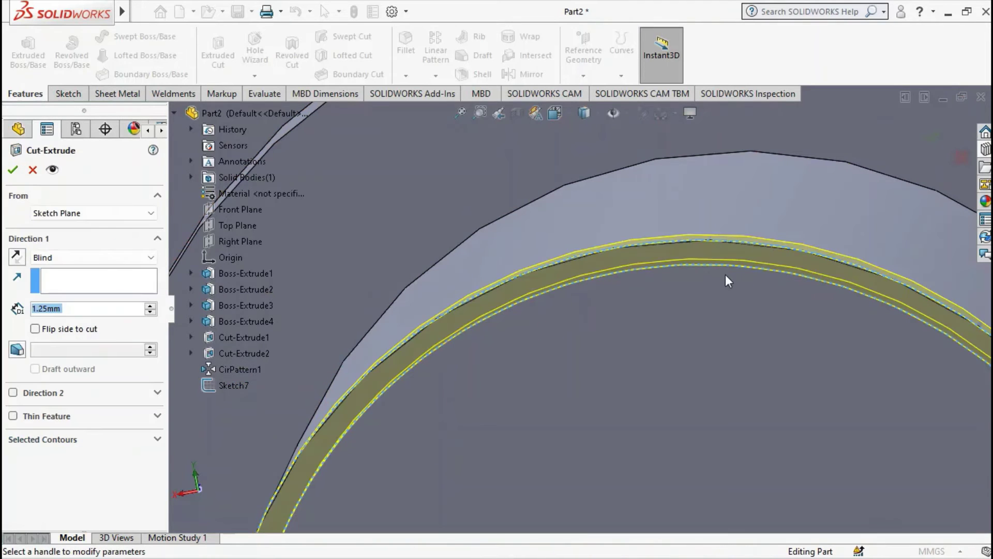
{"action": "scroll", "coordinate": [725, 274], "scroll_direction": "up", "scroll_amount": 1}
{"action": "scroll", "coordinate": [704, 275], "scroll_direction": "up", "scroll_amount": 4}
{"action": "scroll", "coordinate": [643, 364], "scroll_direction": "up", "scroll_amount": 2}
{"action": "scroll", "coordinate": [640, 365], "scroll_direction": "up", "scroll_amount": 2}
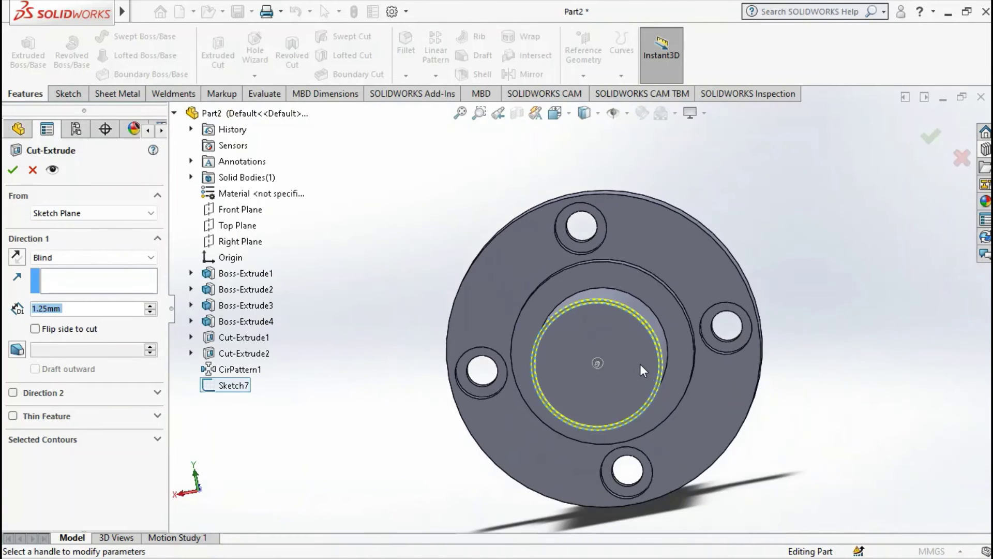
{"action": "middle_click_drag", "start_coordinate": [641, 365], "coordinate": [542, 347]}
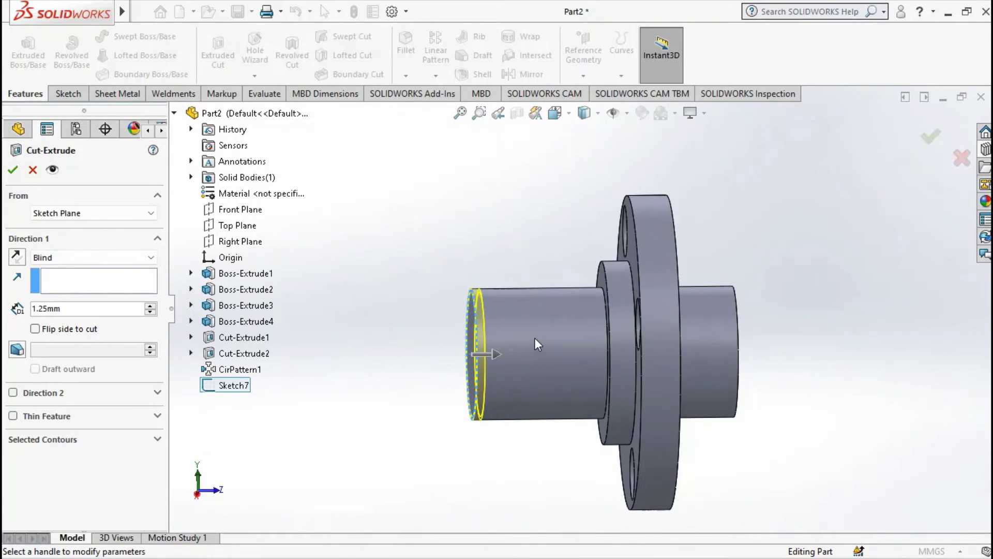
- Start the cut at a reversed 4 mm offset, flip its direction, and apply the groove
{"action": "left_click", "coordinate": [89, 255]}
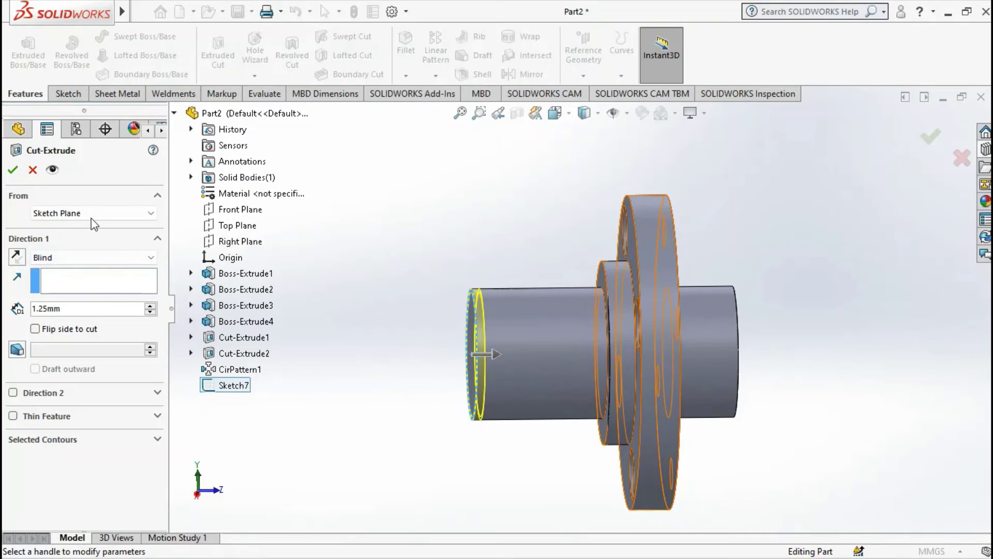
{"action": "left_click", "coordinate": [92, 216]}
{"action": "left_click", "coordinate": [76, 245]}
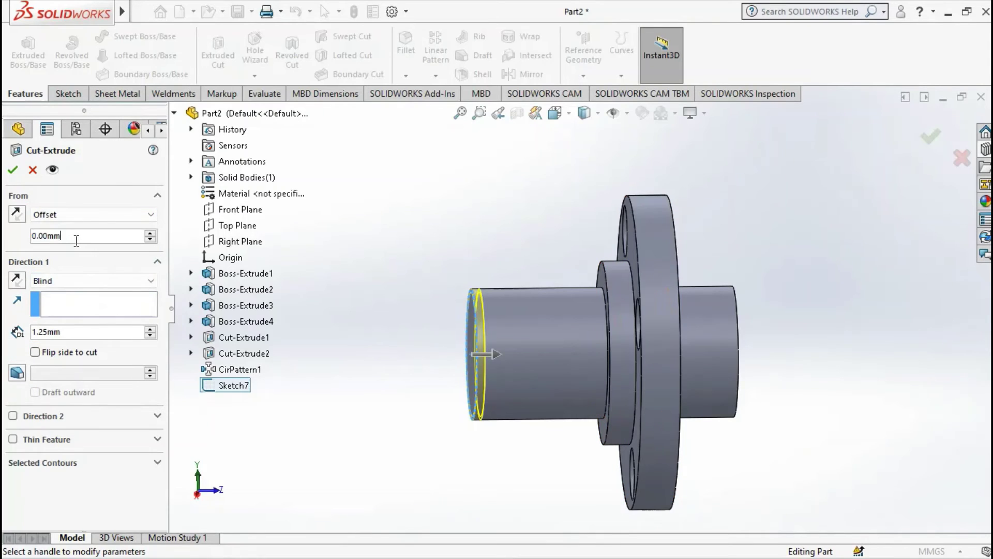
{"action": "type", "text": "4"}
{"action": "key", "text": "Return"}
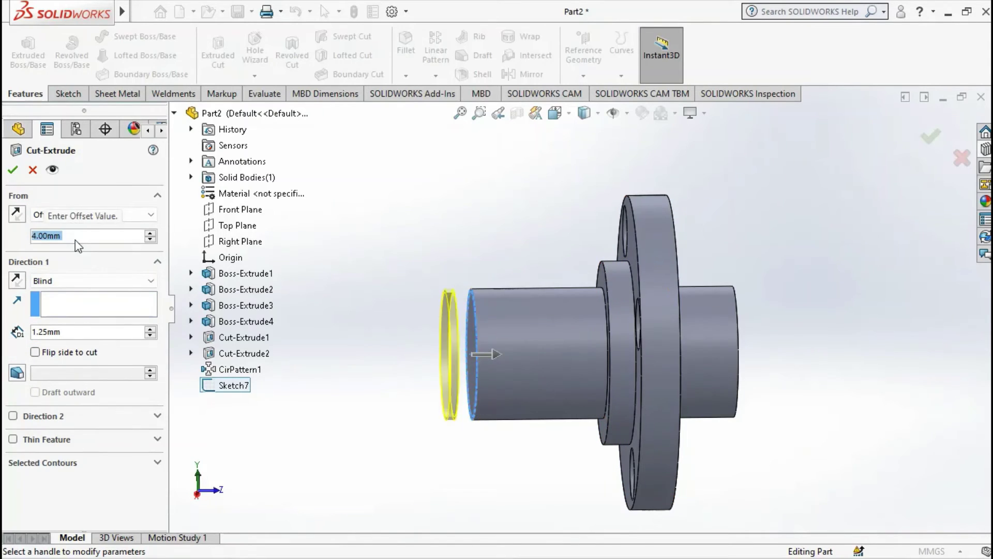
{"action": "left_click", "coordinate": [23, 216]}
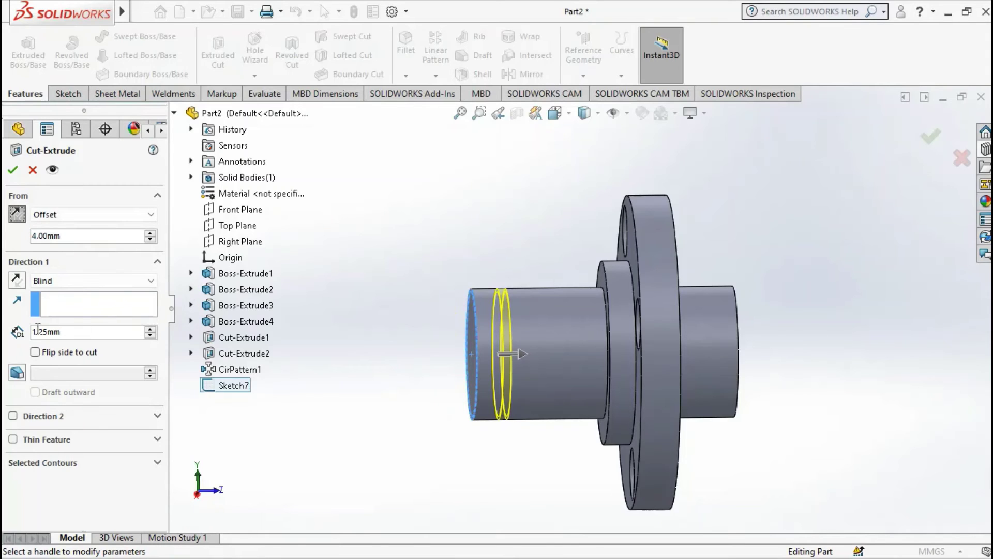
{"action": "left_click", "coordinate": [15, 281]}
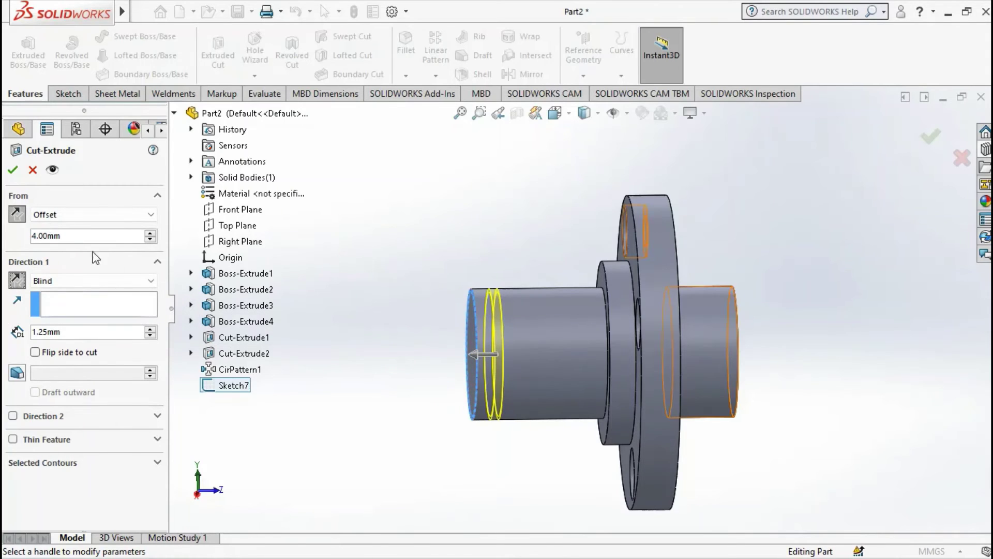
{"action": "left_click", "coordinate": [13, 170]}
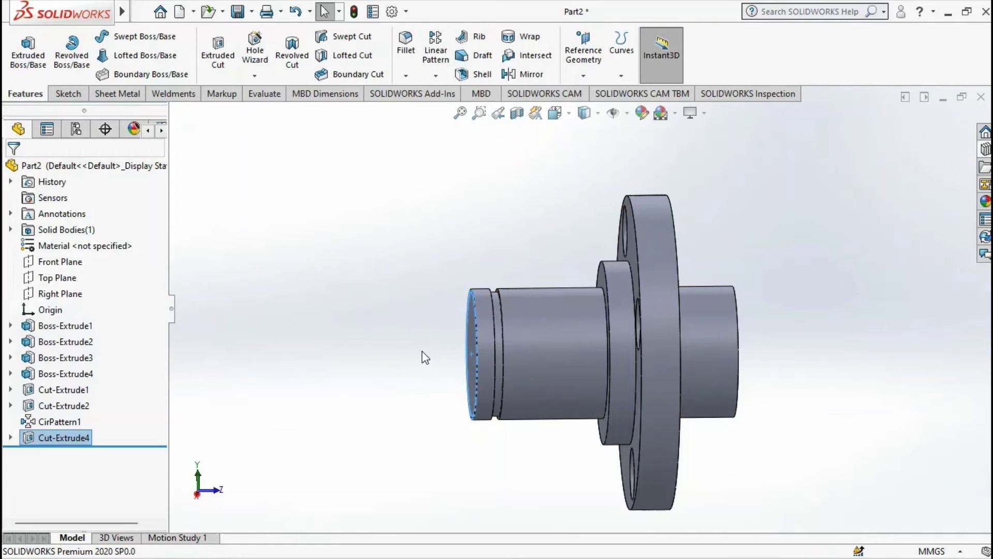
{"action": "mouse_move", "coordinate": [468, 392]}
{"action": "middle_mouse_down"}
{"action": "mouse_move", "coordinate": [665, 415]}
{"action": "mouse_move", "coordinate": [669, 367]}
{"action": "middle_mouse_up"}
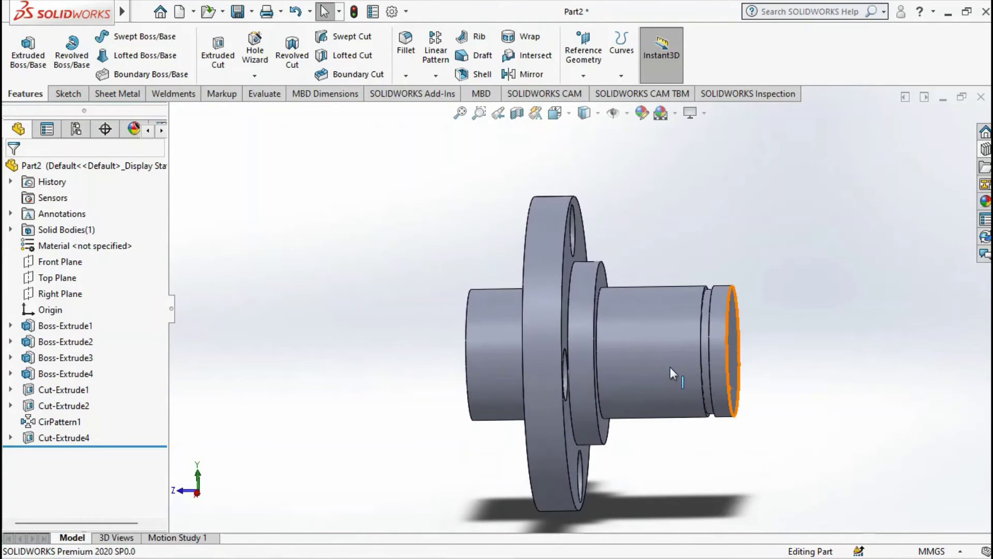
{"action": "scroll", "coordinate": [670, 367], "scroll_direction": "up", "scroll_amount": 2}
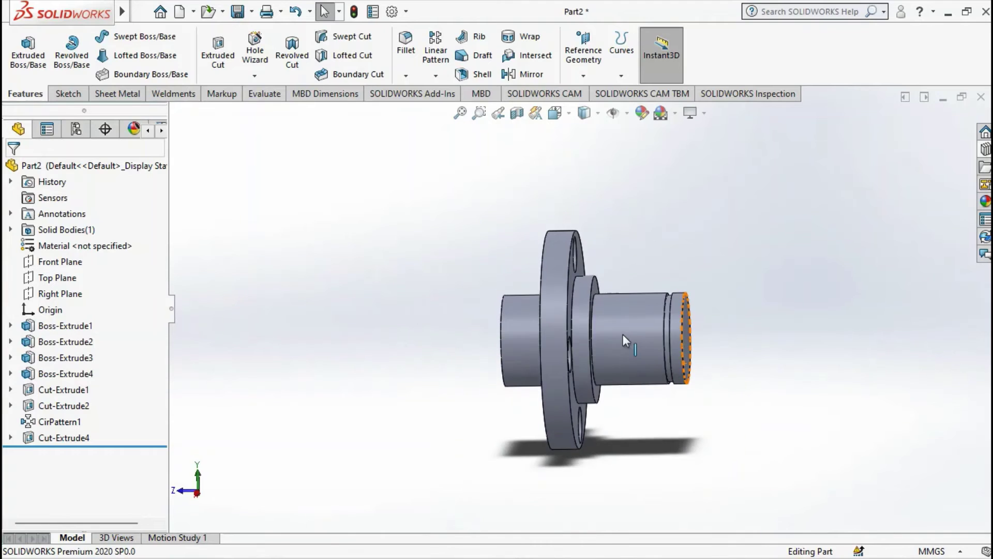
{"action": "scroll", "coordinate": [659, 350], "scroll_direction": "down", "scroll_amount": 3}
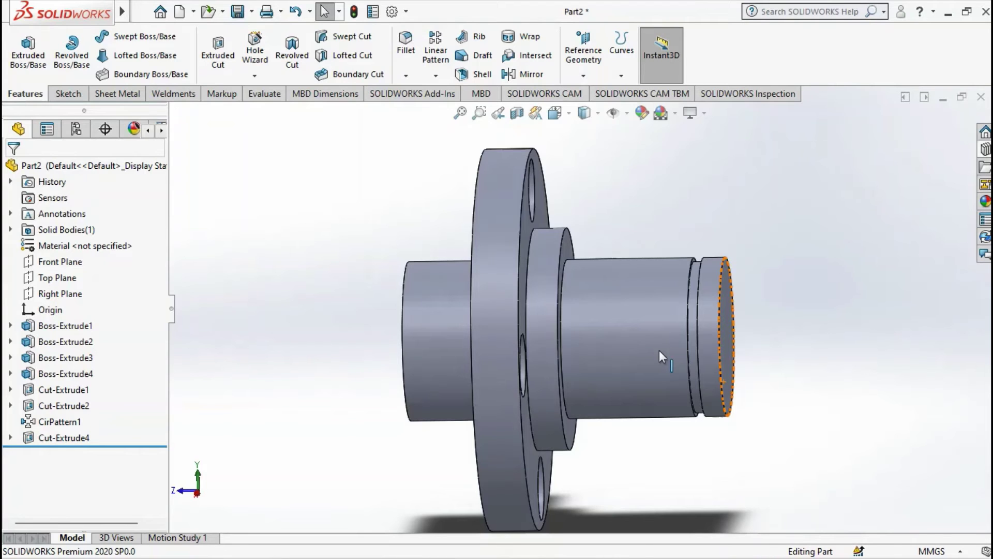
{"action": "middle_click_drag", "start_coordinate": [659, 350], "coordinate": [579, 351]}
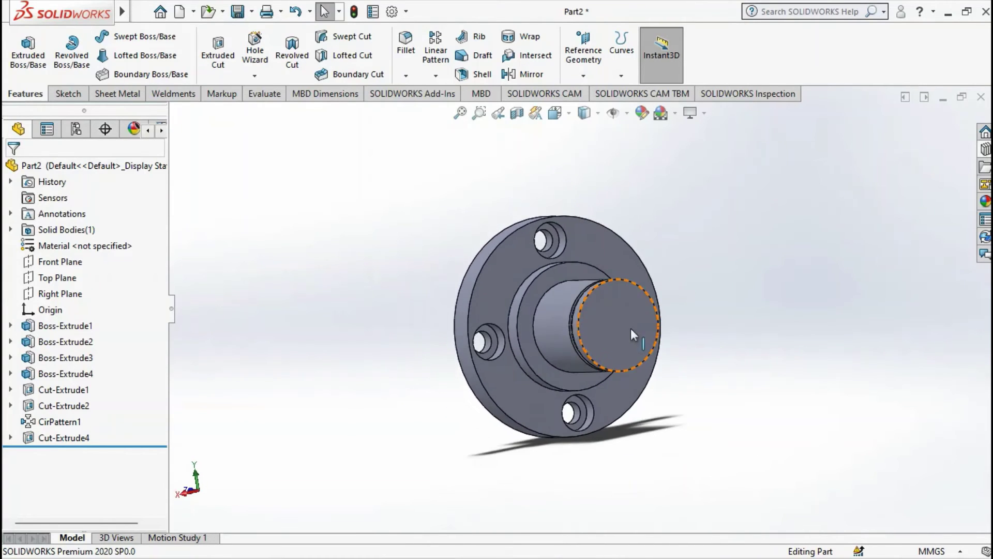
{"action": "left_click", "coordinate": [616, 325]}
{"action": "scroll", "coordinate": [609, 337], "scroll_direction": "down", "scroll_amount": 2}
{"action": "scroll", "coordinate": [621, 336], "scroll_direction": "down", "scroll_amount": 2}
{"action": "middle_click_drag", "start_coordinate": [623, 337], "coordinate": [684, 326]}
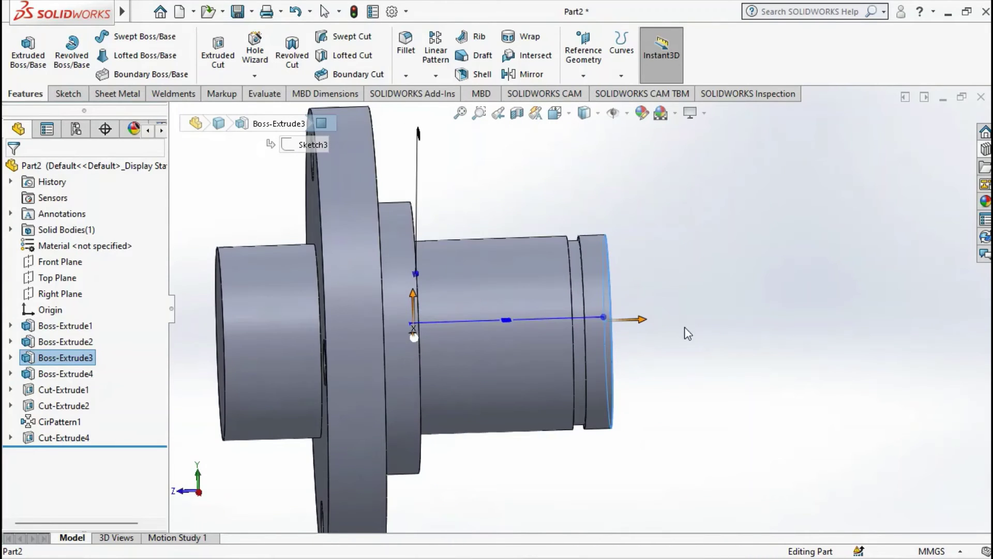
{"action": "left_click", "coordinate": [678, 310]}
{"action": "scroll", "coordinate": [616, 320], "scroll_direction": "down", "scroll_amount": 4}
{"action": "scroll", "coordinate": [579, 321], "scroll_direction": "up", "scroll_amount": 2}
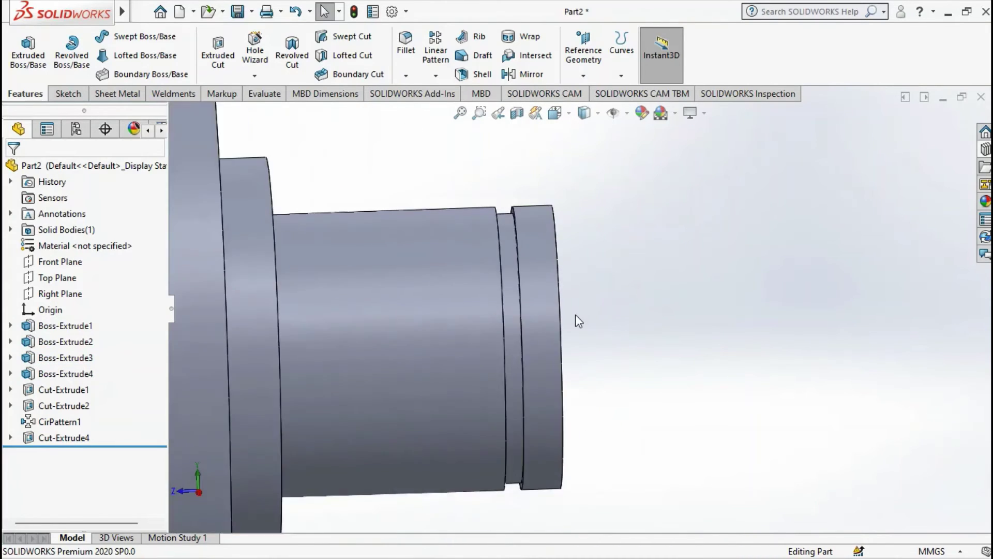
{"action": "scroll", "coordinate": [578, 320], "scroll_direction": "up", "scroll_amount": 2}
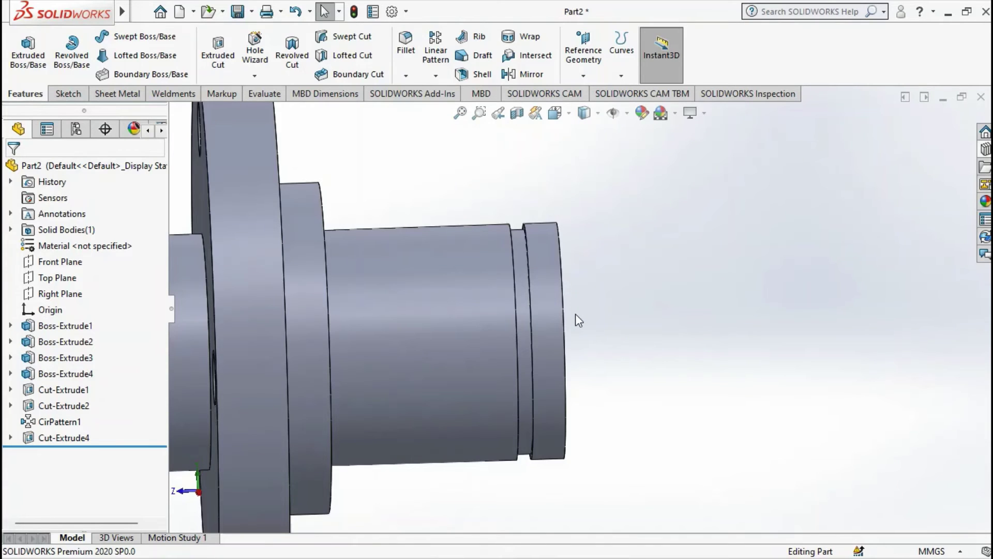
- Select the groove ring, shaft cylinder, step, flange and small end cylinder faces
{"action": "left_click", "coordinate": [552, 331]}
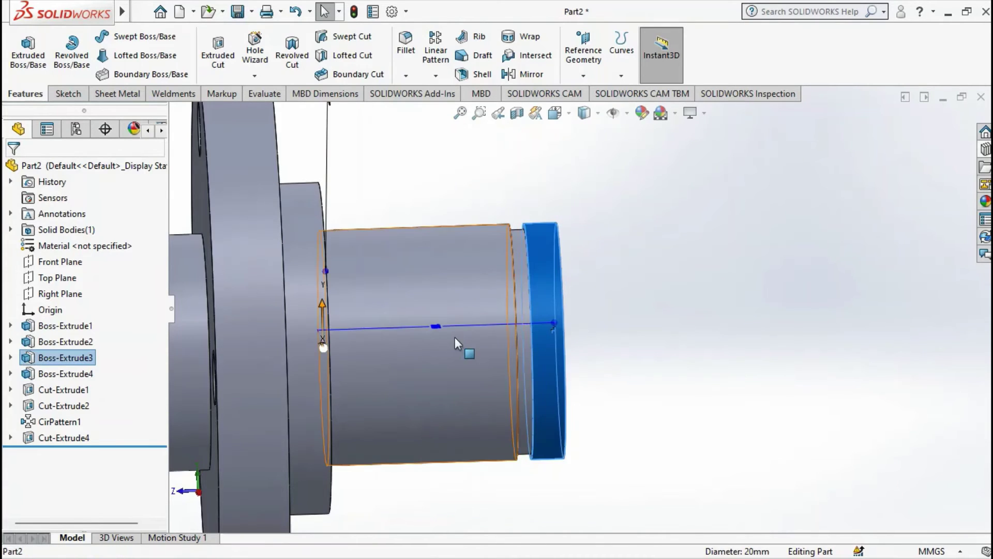
{"action": "left_click", "coordinate": [453, 337], "text": "ctrl"}
{"action": "middle_click_drag", "start_coordinate": [453, 337], "coordinate": [298, 325]}
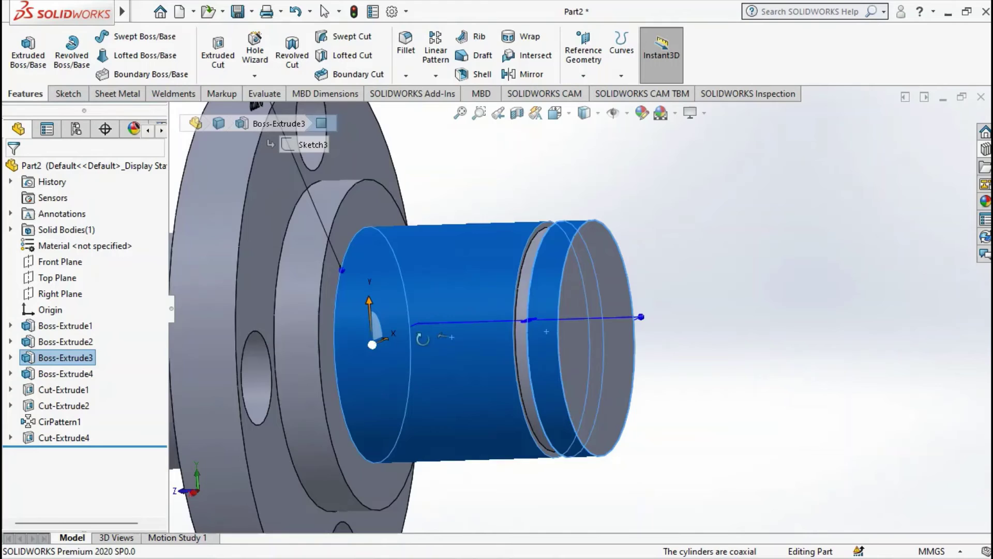
{"action": "left_click", "coordinate": [298, 322], "text": "ctrl"}
{"action": "left_click", "coordinate": [200, 267], "text": "ctrl"}
{"action": "scroll", "coordinate": [408, 322], "scroll_direction": "up", "scroll_amount": 3}
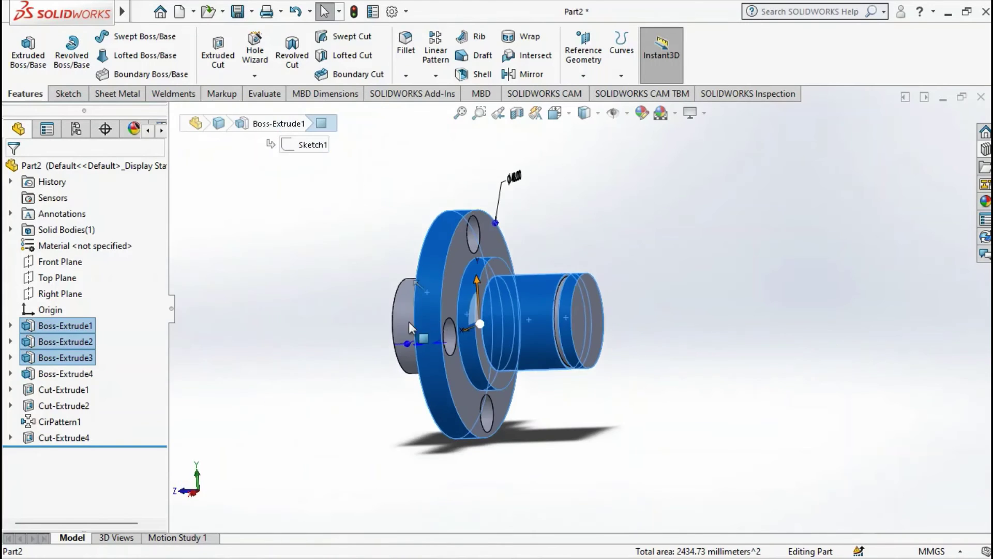
{"action": "middle_click_drag", "start_coordinate": [416, 282], "coordinate": [441, 309]}
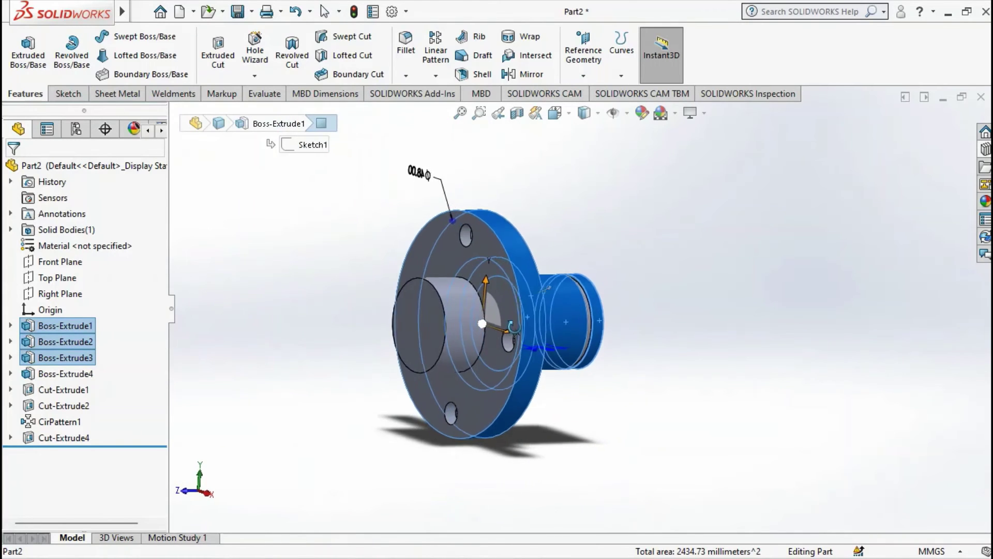
{"action": "left_click", "coordinate": [421, 310], "text": "ctrl"}
{"action": "scroll", "coordinate": [546, 347], "scroll_direction": "up", "scroll_amount": 2}
{"action": "scroll", "coordinate": [470, 280], "scroll_direction": "down", "scroll_amount": 3}
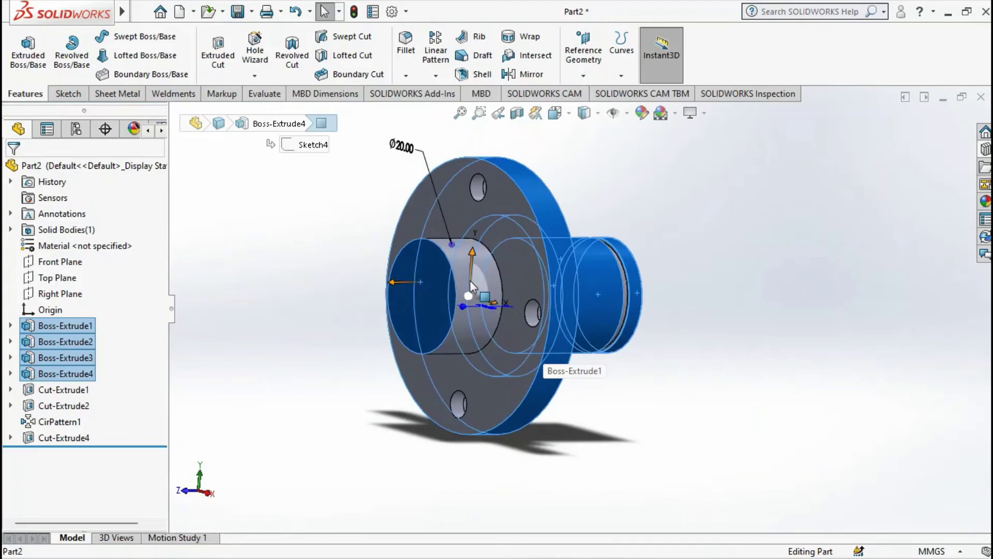
- Chamfer the selected faces' edges 0.5 mm at 45°
{"action": "left_click", "coordinate": [406, 76]}
{"action": "left_click", "coordinate": [419, 110]}
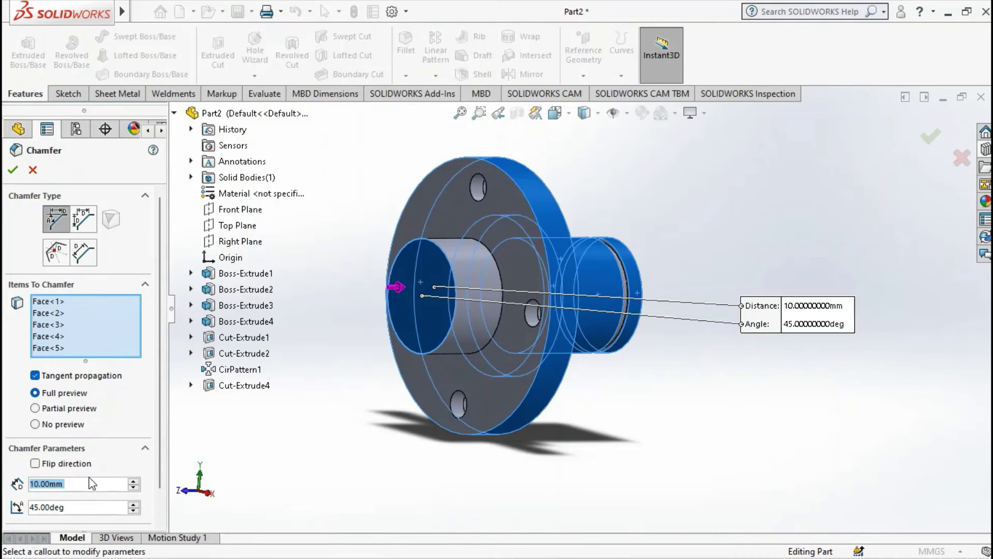
{"action": "type", "text": "0."}
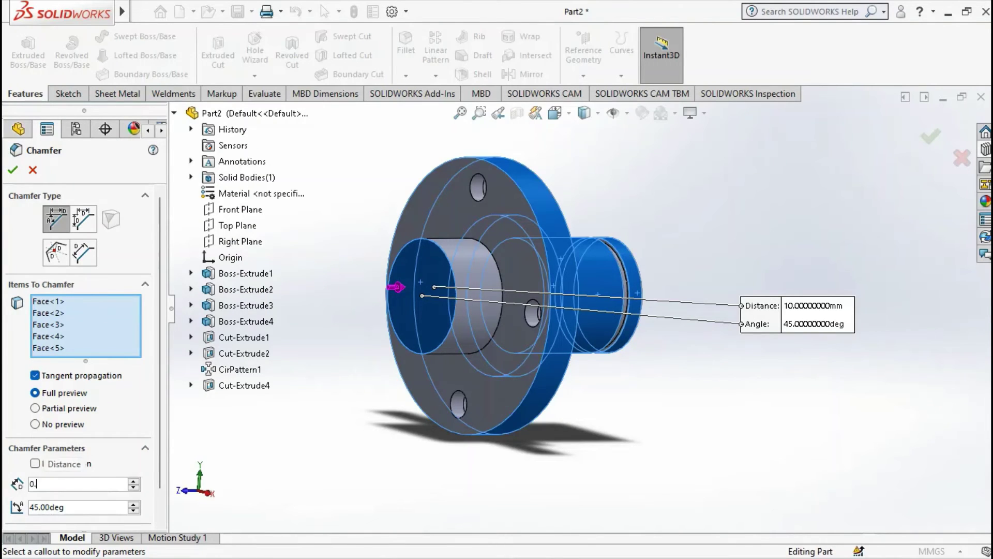
{"action": "type", "text": "5"}
{"action": "key", "text": "Return"}
{"action": "middle_click_drag", "start_coordinate": [533, 286], "coordinate": [589, 290]}
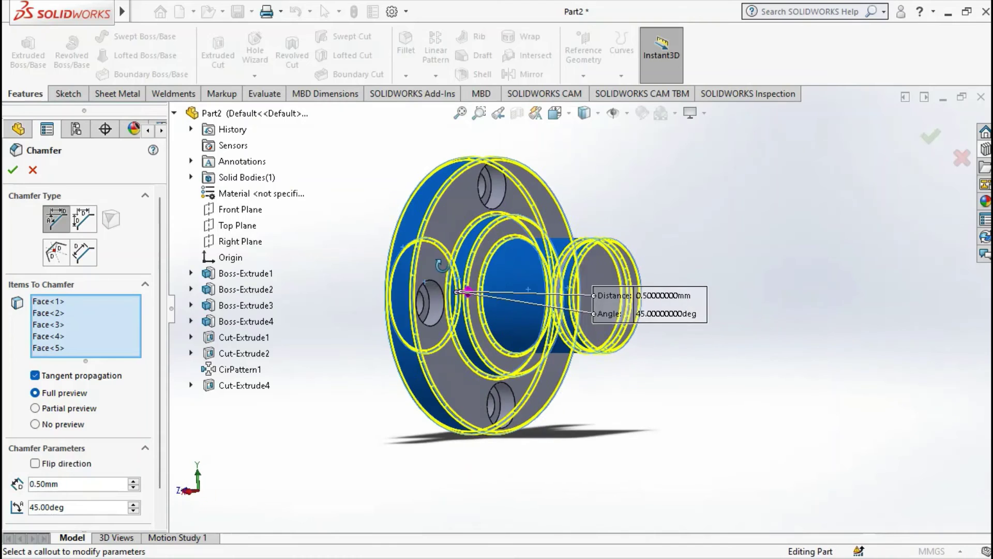
{"action": "left_click", "coordinate": [14, 171]}
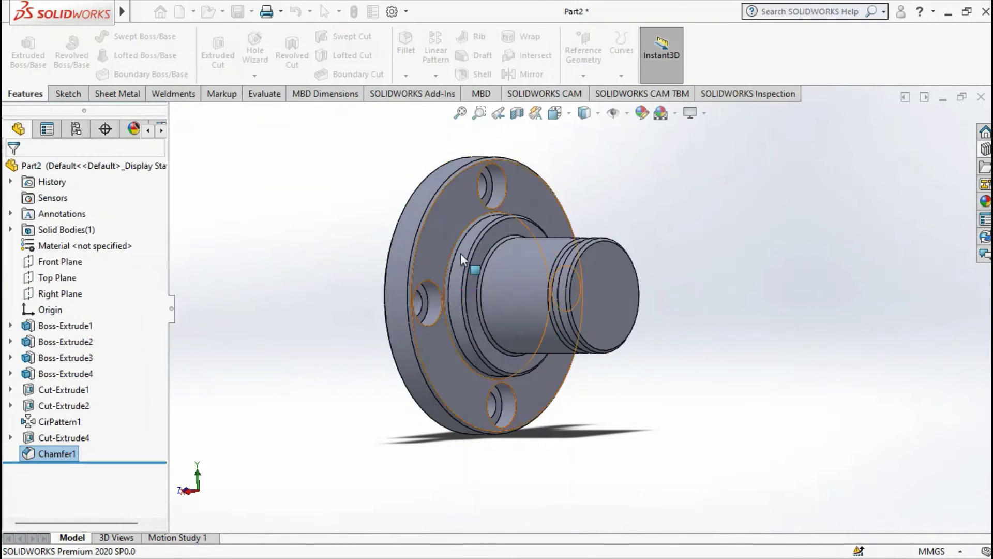
{"action": "mouse_move", "coordinate": [383, 262]}
{"action": "middle_mouse_down"}
{"action": "mouse_move", "coordinate": [290, 285]}
{"action": "mouse_move", "coordinate": [217, 286]}
{"action": "middle_mouse_up"}
{"action": "scroll", "coordinate": [569, 262], "scroll_direction": "down", "scroll_amount": 5}
{"action": "scroll", "coordinate": [612, 272], "scroll_direction": "up", "scroll_amount": 5}
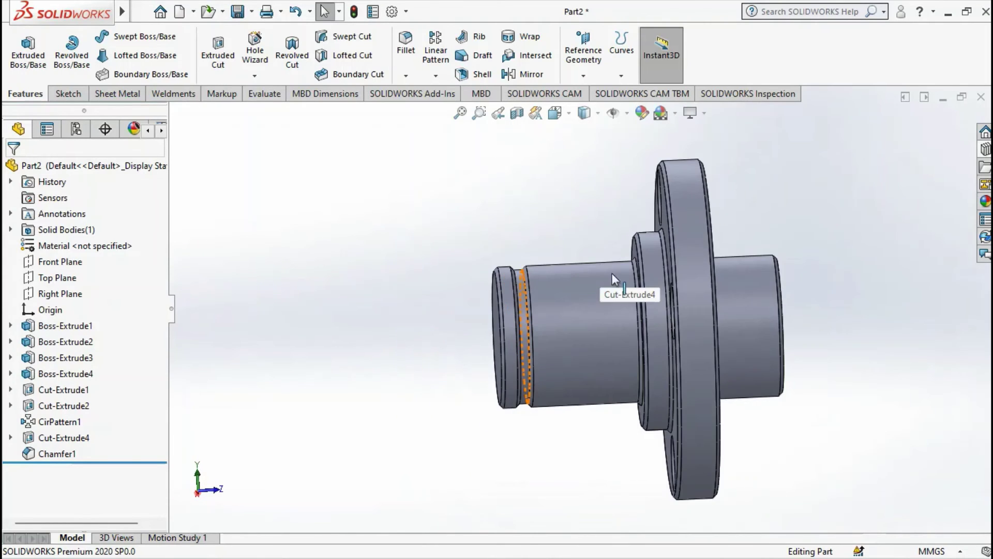
{"action": "mouse_move", "coordinate": [611, 272]}
{"action": "middle_mouse_down"}
{"action": "mouse_move", "coordinate": [740, 305]}
{"action": "mouse_move", "coordinate": [316, 318]}
{"action": "mouse_move", "coordinate": [607, 288]}
{"action": "mouse_move", "coordinate": [699, 296]}
{"action": "mouse_move", "coordinate": [613, 306]}
{"action": "middle_mouse_up"}
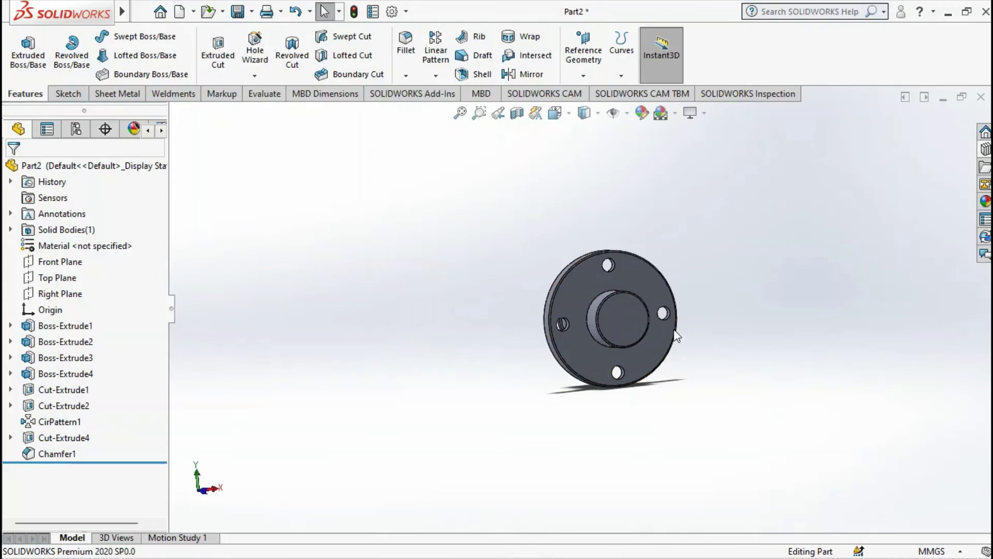
{"action": "mouse_move", "coordinate": [676, 337]}
{"action": "middle_mouse_down"}
{"action": "mouse_move", "coordinate": [587, 311]}
{"action": "mouse_move", "coordinate": [484, 310]}
{"action": "mouse_move", "coordinate": [488, 317]}
{"action": "middle_mouse_up"}
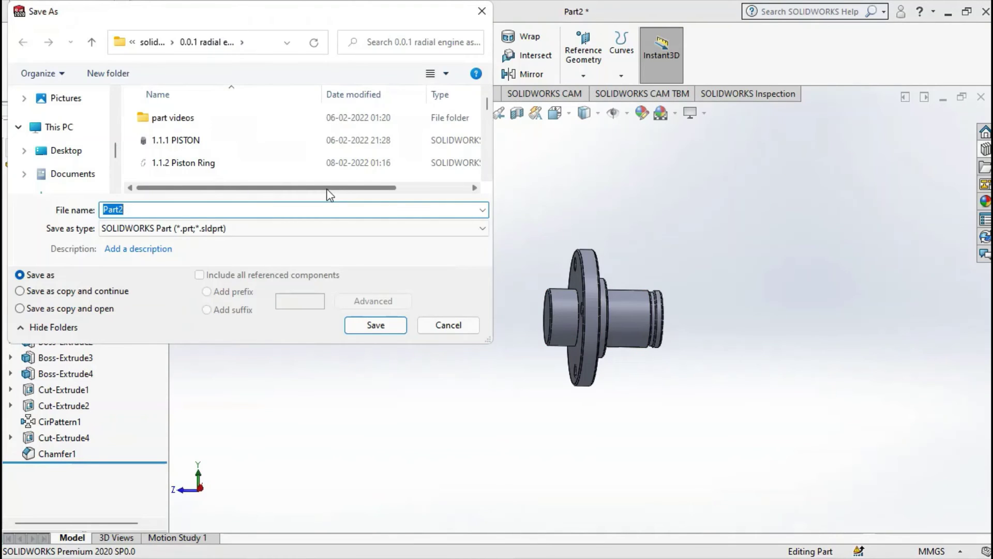
- Save the part as 2.0.3 Intermediate Gear Shaft.SLDPRT, overwriting the existing file
{"action": "type", "text": "2.0.3"}
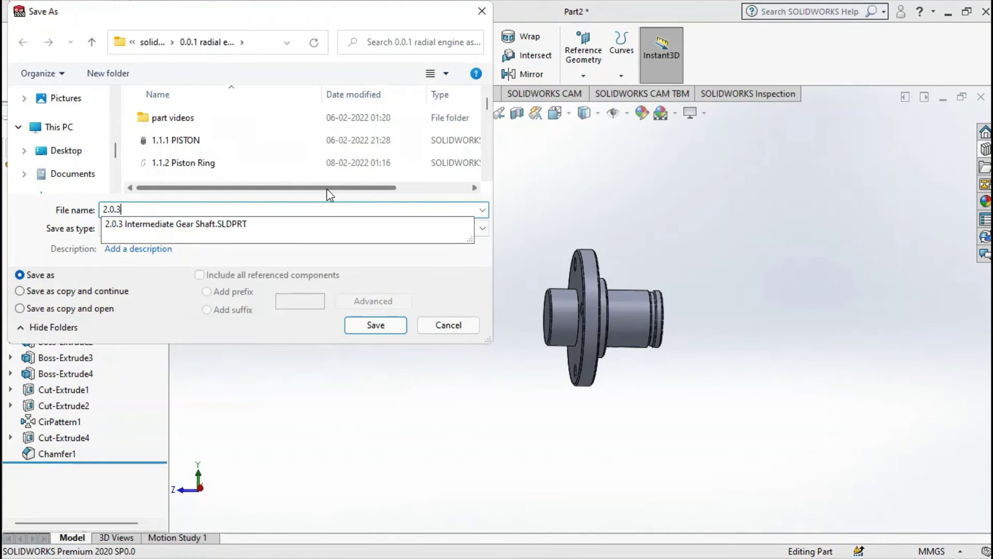
{"action": "key", "text": "Down"}
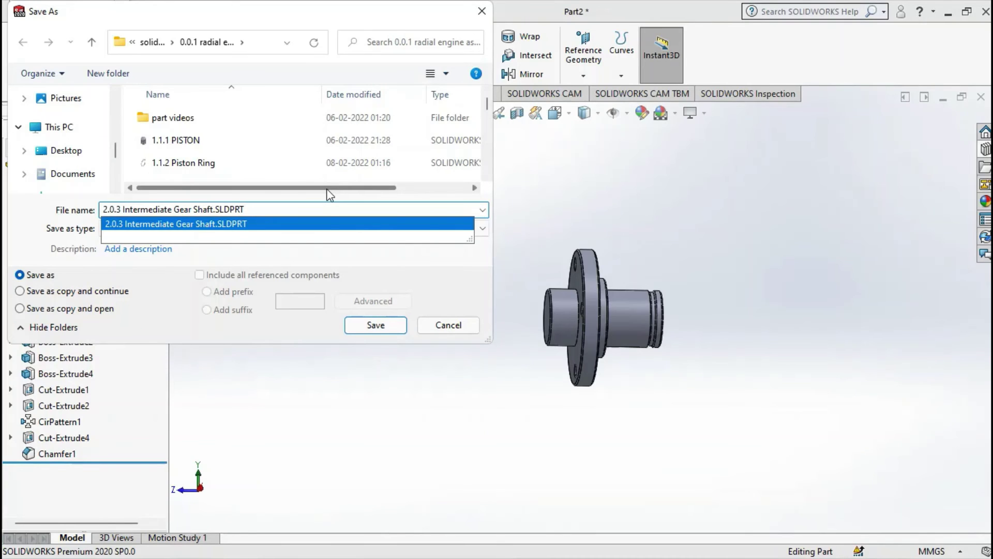
{"action": "key", "text": "Return"}
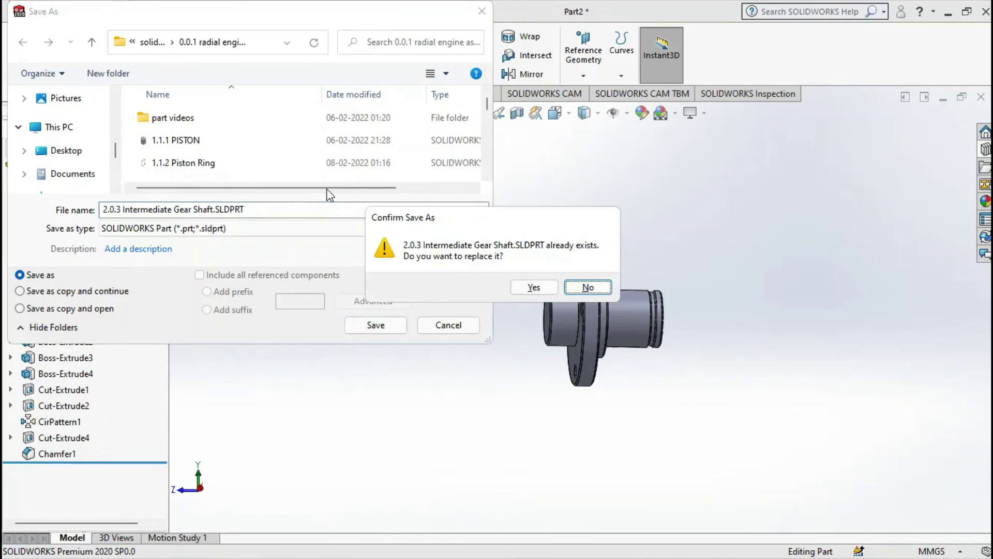
{"action": "left_click", "coordinate": [534, 288]}
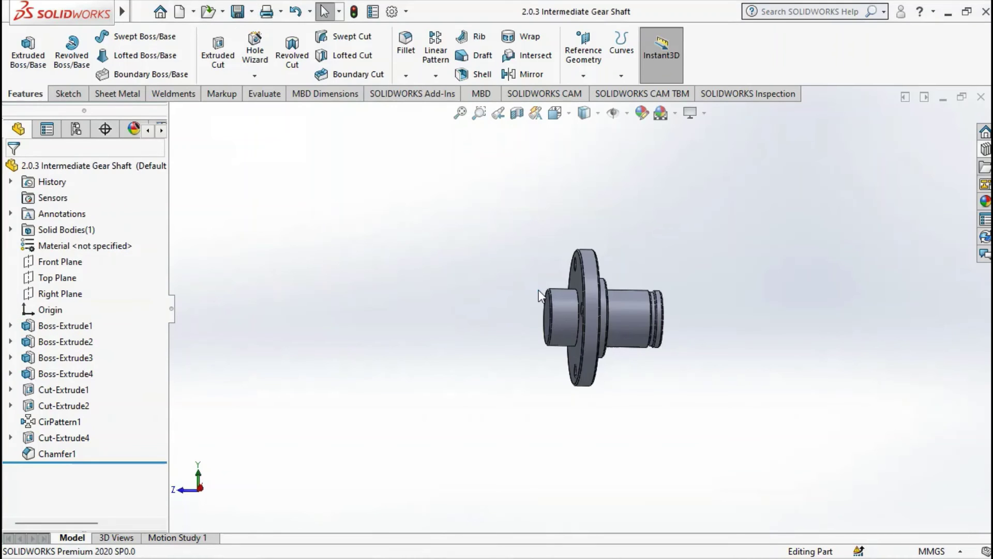
- Close the saved gear shaft and start a new blank part, Part3
{"action": "left_click", "coordinate": [983, 97]}
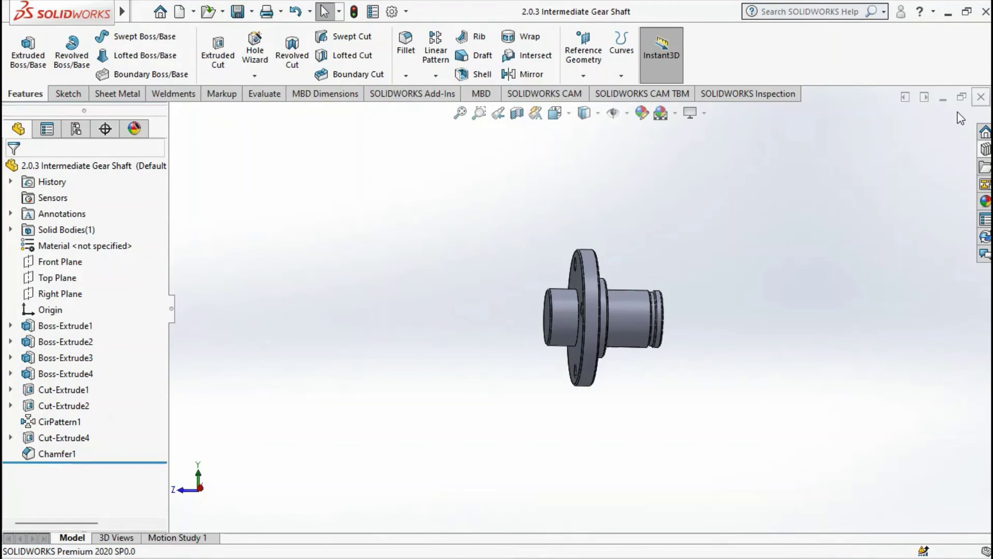
{"action": "left_click", "coordinate": [170, 11]}
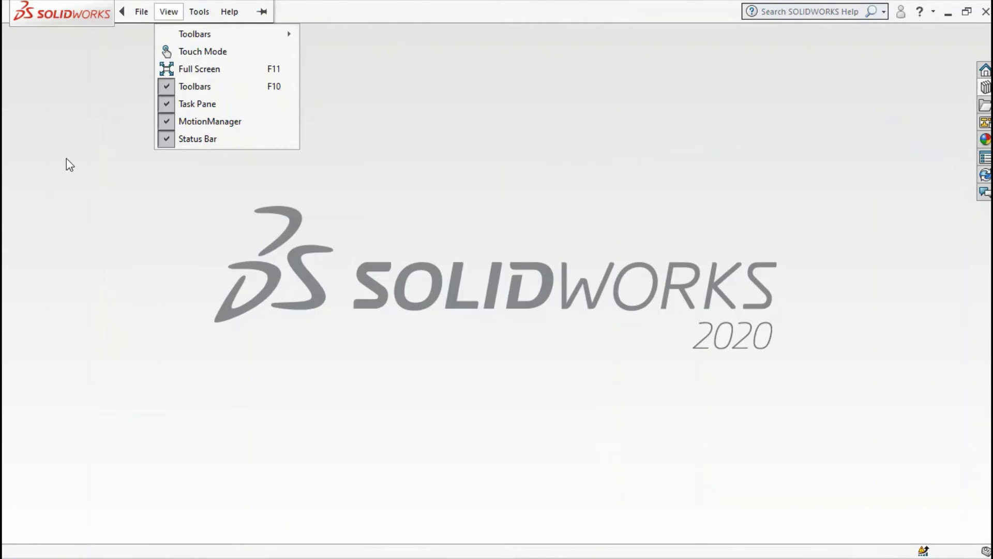
{"action": "left_click", "coordinate": [89, 165]}
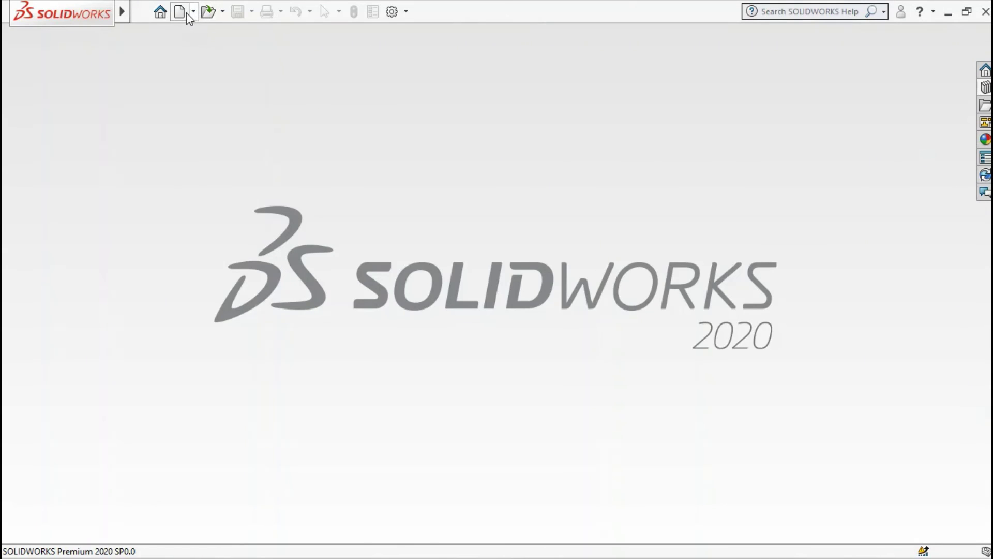
{"action": "left_click", "coordinate": [186, 13]}
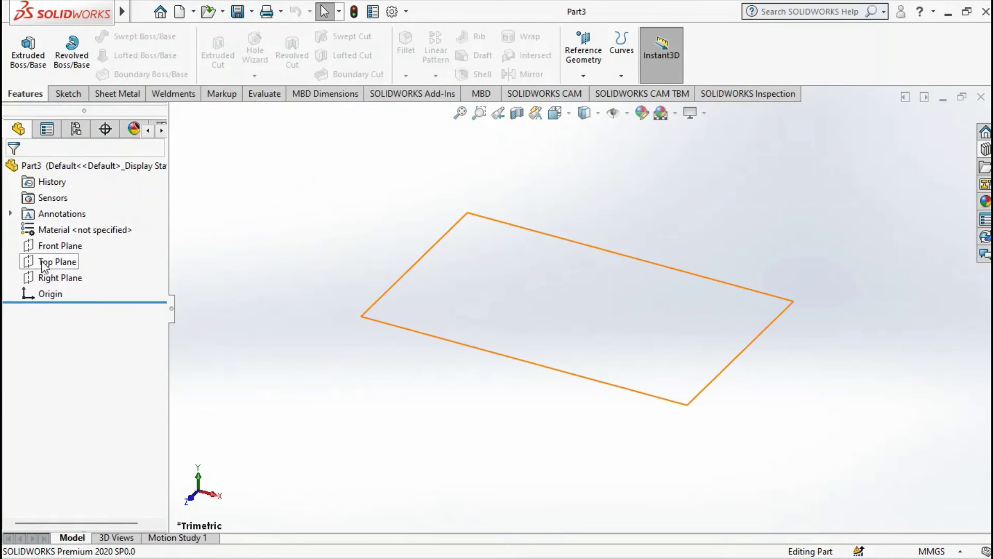
- On the Front Plane, sketch two concentric circles centred on the origin
{"action": "left_click", "coordinate": [57, 245]}
{"action": "left_click", "coordinate": [64, 225]}
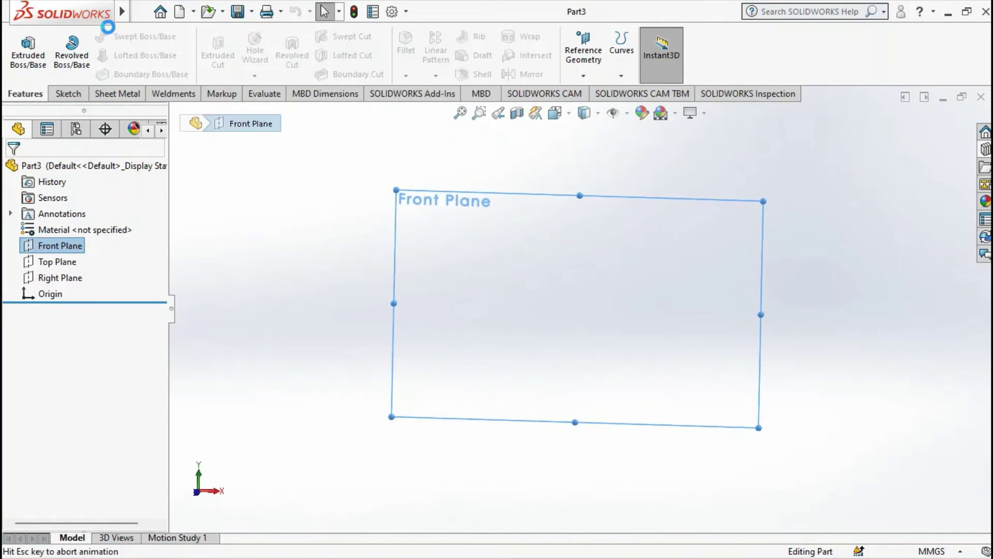
{"action": "left_click", "coordinate": [128, 37]}
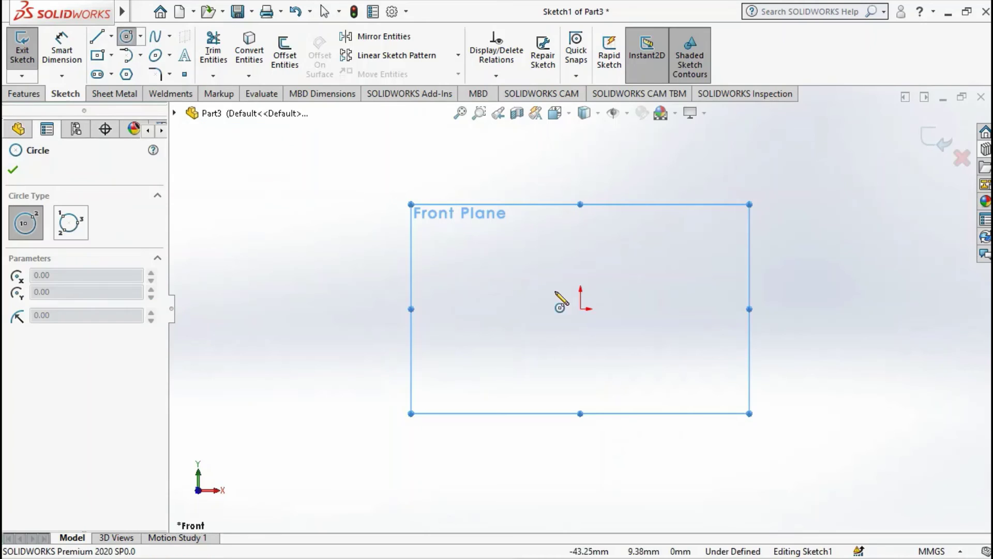
{"action": "left_click", "coordinate": [580, 309]}
{"action": "left_click", "coordinate": [663, 349]}
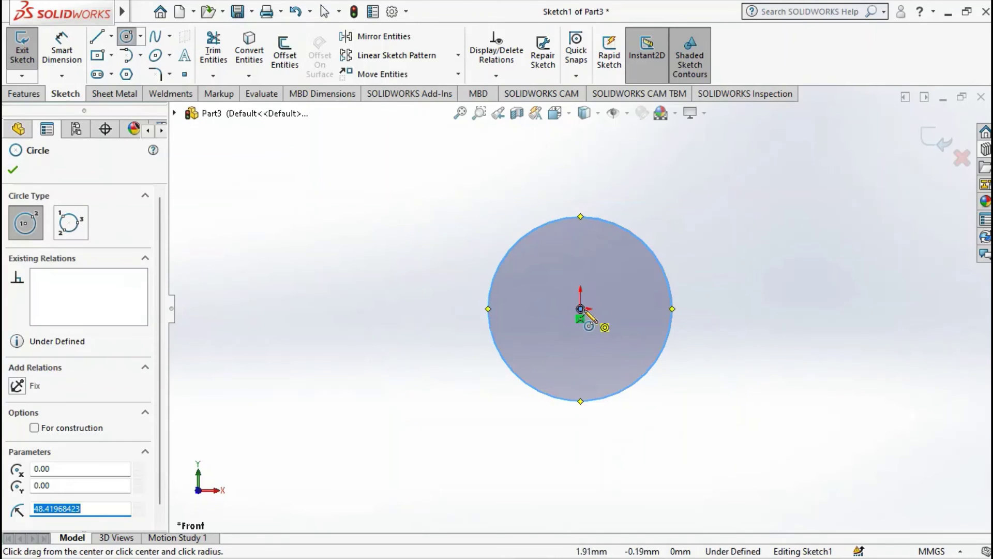
{"action": "left_click", "coordinate": [580, 309]}
{"action": "left_click", "coordinate": [648, 340]}
- Dimension the circles to Ø48 and Ø40 and begin a boss extrusion
{"action": "left_click", "coordinate": [62, 49]}
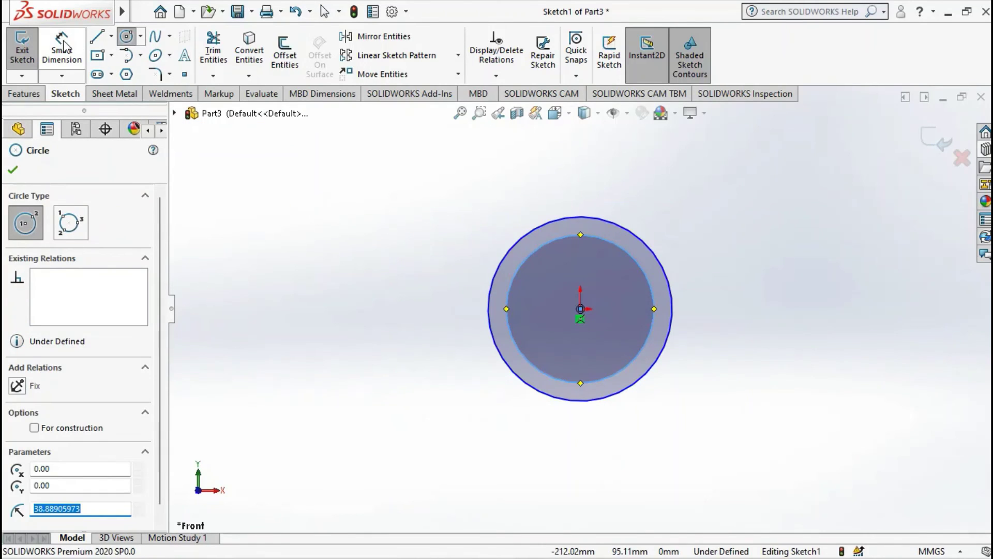
{"action": "left_click", "coordinate": [519, 238]}
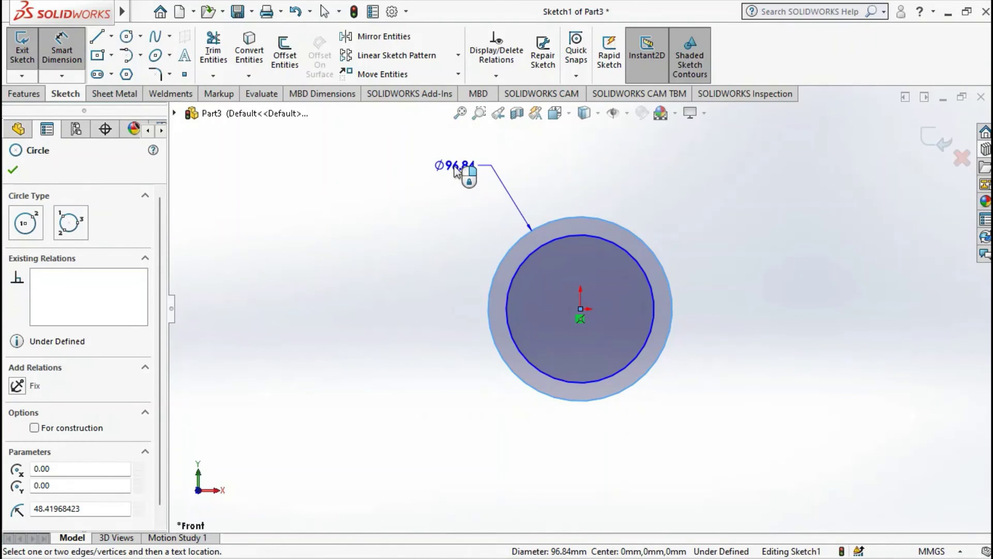
{"action": "left_click", "coordinate": [455, 171]}
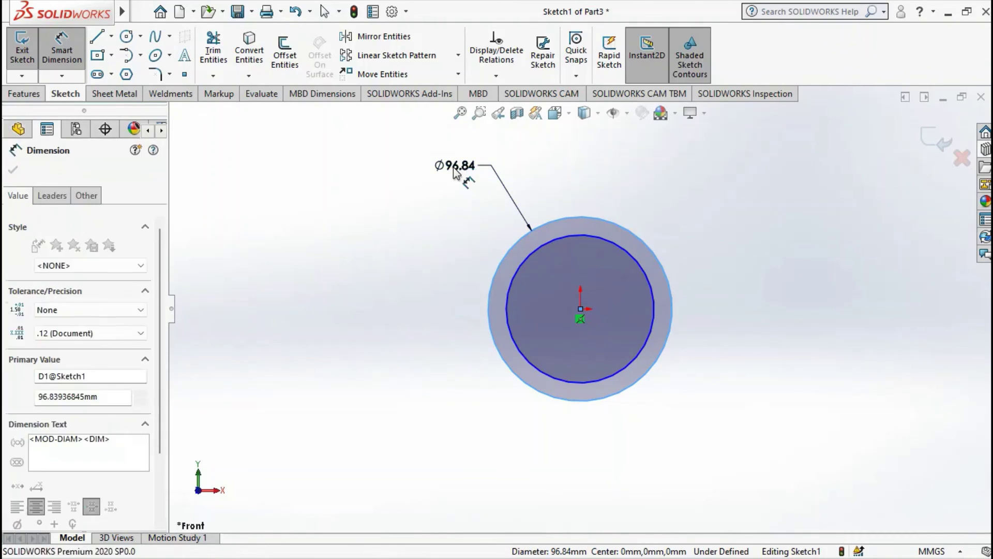
{"action": "type", "text": "48"}
{"action": "key", "text": "Return"}
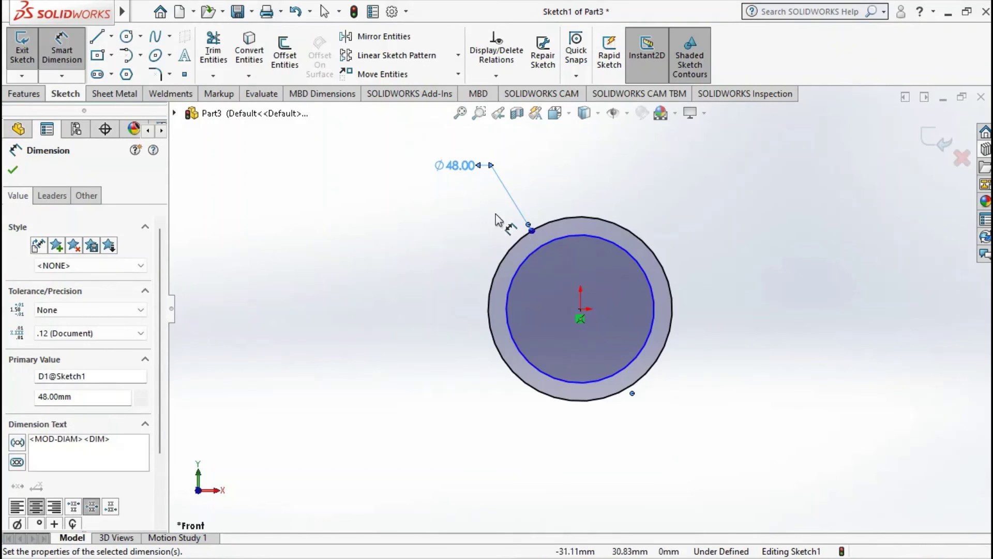
{"action": "left_click", "coordinate": [529, 254]}
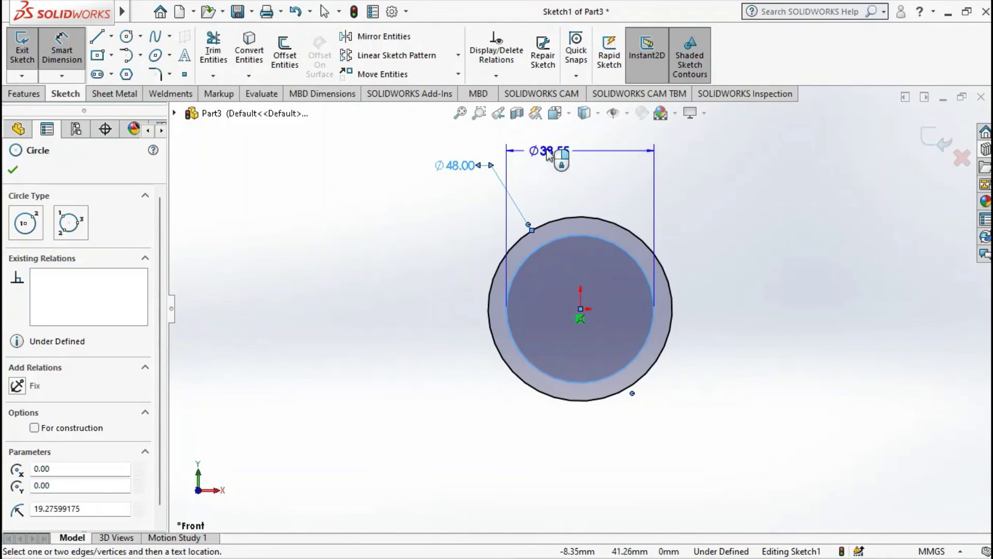
{"action": "left_click", "coordinate": [436, 206]}
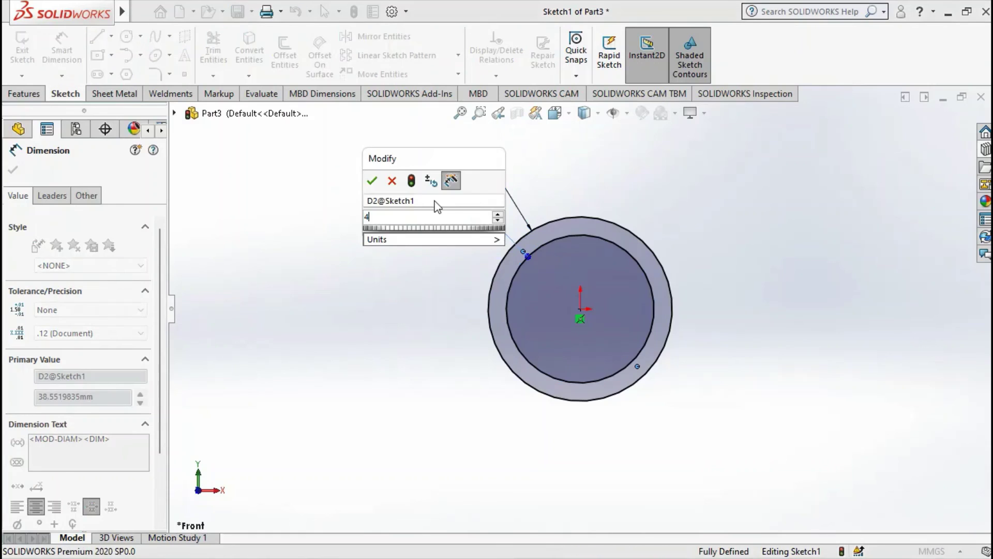
{"action": "type", "text": "40"}
{"action": "key", "text": "Return"}
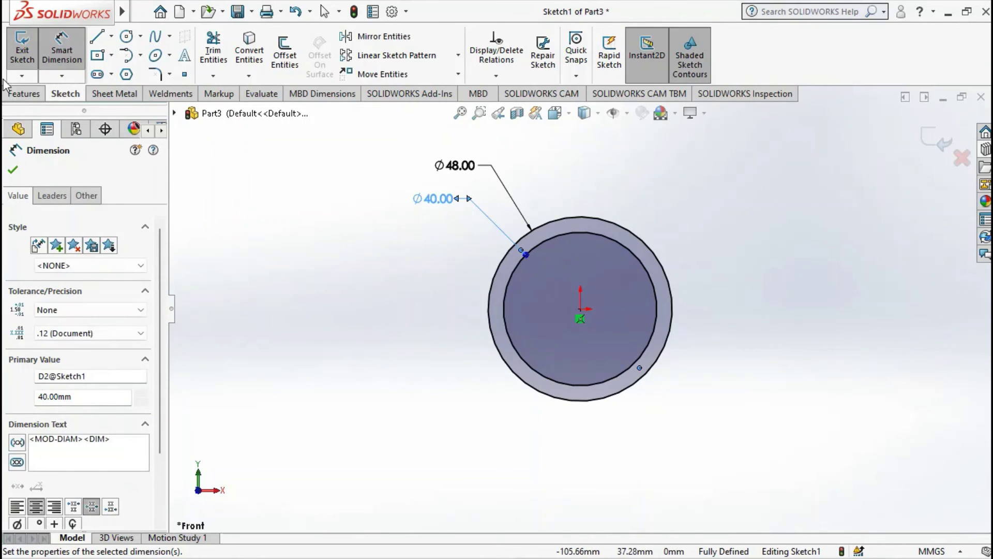
{"action": "left_click", "coordinate": [23, 93]}
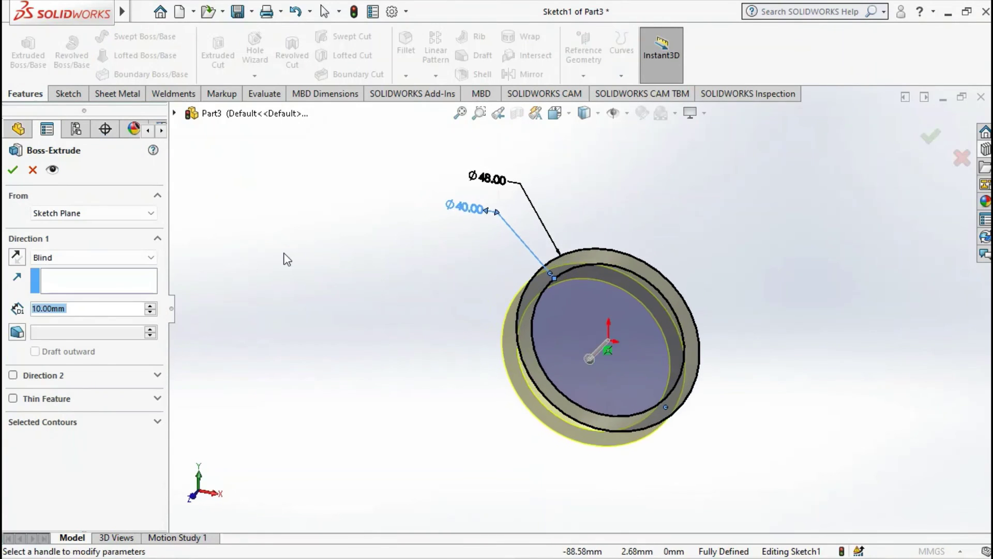
- Extrude the ring sketch 19.5 mm with a Mid Plane end condition
{"action": "type", "text": "."}
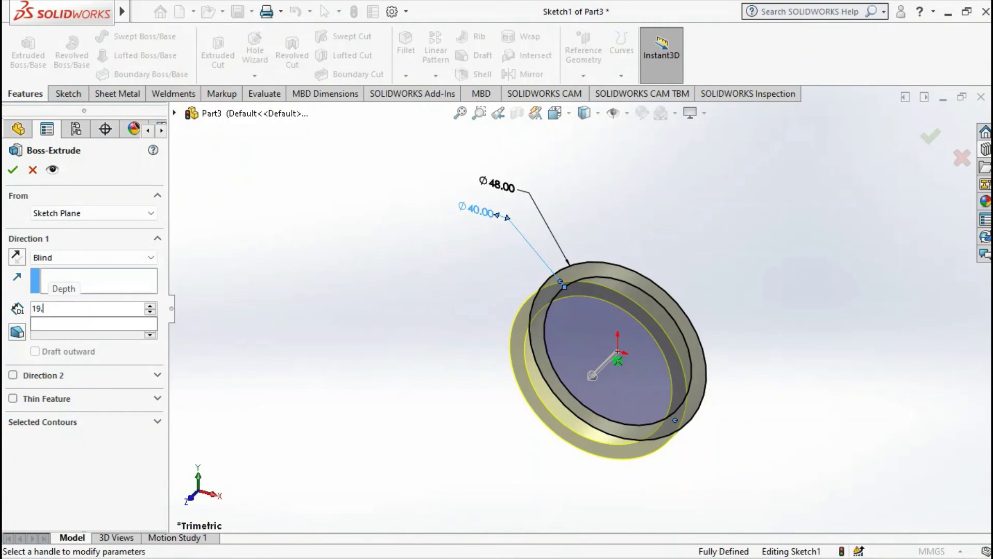
{"action": "type", "text": "5"}
{"action": "key", "text": "Return"}
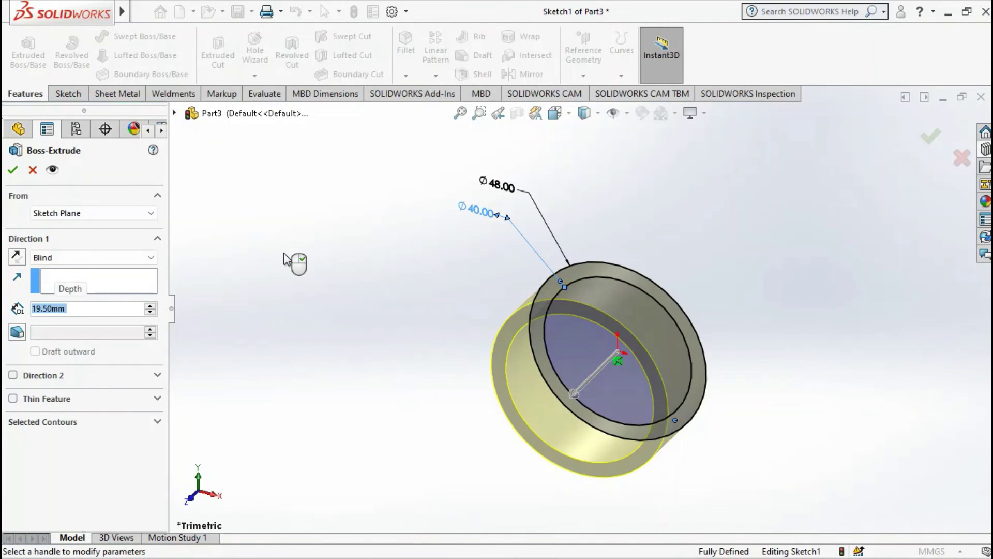
{"action": "left_click", "coordinate": [75, 257]}
{"action": "left_click", "coordinate": [93, 318]}
{"action": "left_click", "coordinate": [13, 170]}
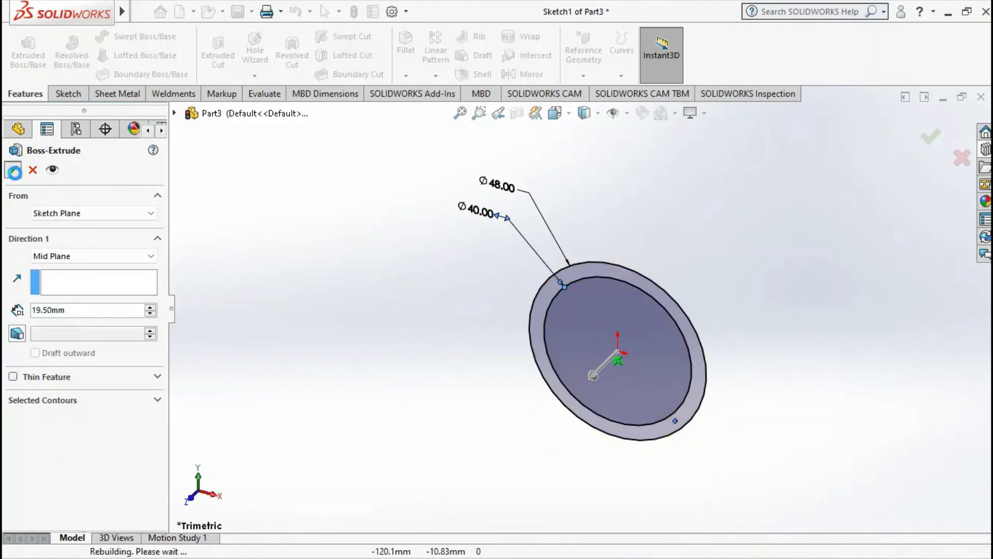
- Chamfer two of the ring's faces at 0.50 mm × 45°
{"action": "left_click", "coordinate": [340, 253]}
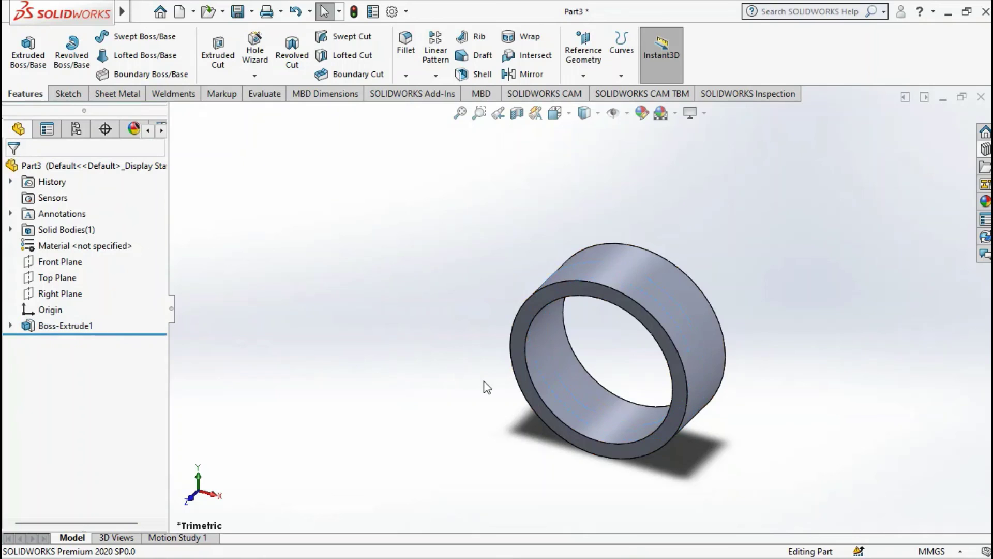
{"action": "scroll", "coordinate": [582, 312], "scroll_direction": "down", "scroll_amount": 3}
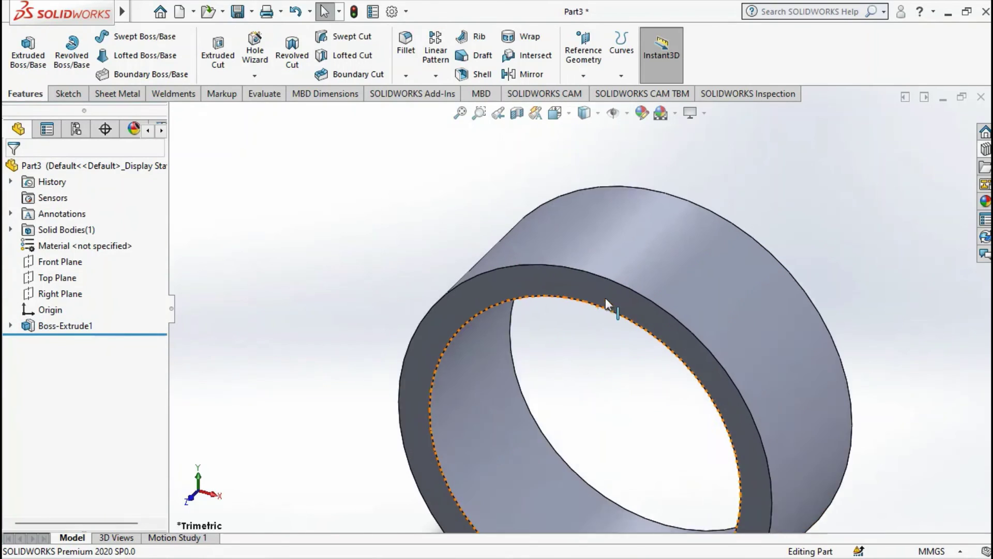
{"action": "scroll", "coordinate": [605, 297], "scroll_direction": "down", "scroll_amount": 3}
{"action": "left_click", "coordinate": [601, 286]}
{"action": "middle_click_drag", "start_coordinate": [743, 294], "coordinate": [746, 326]}
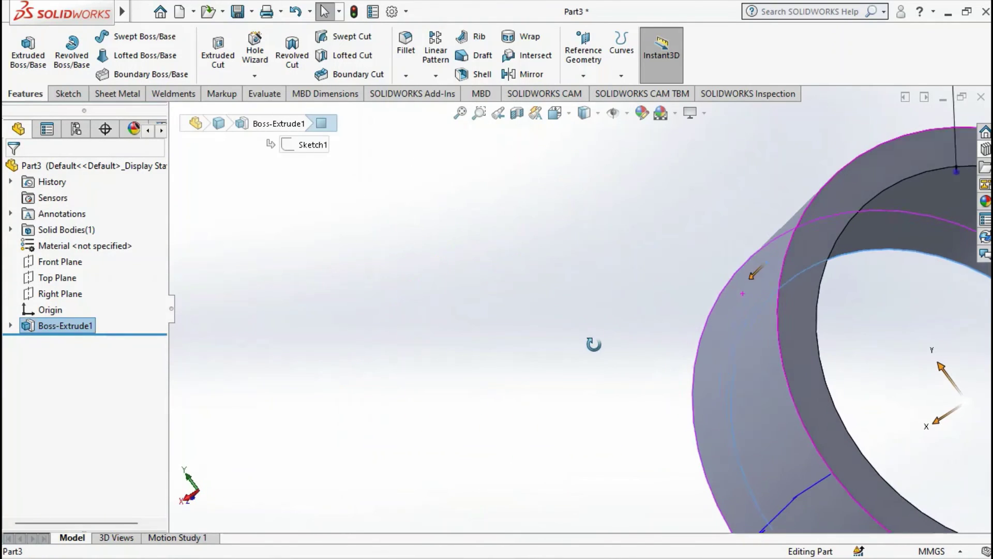
{"action": "left_click", "coordinate": [793, 337]}
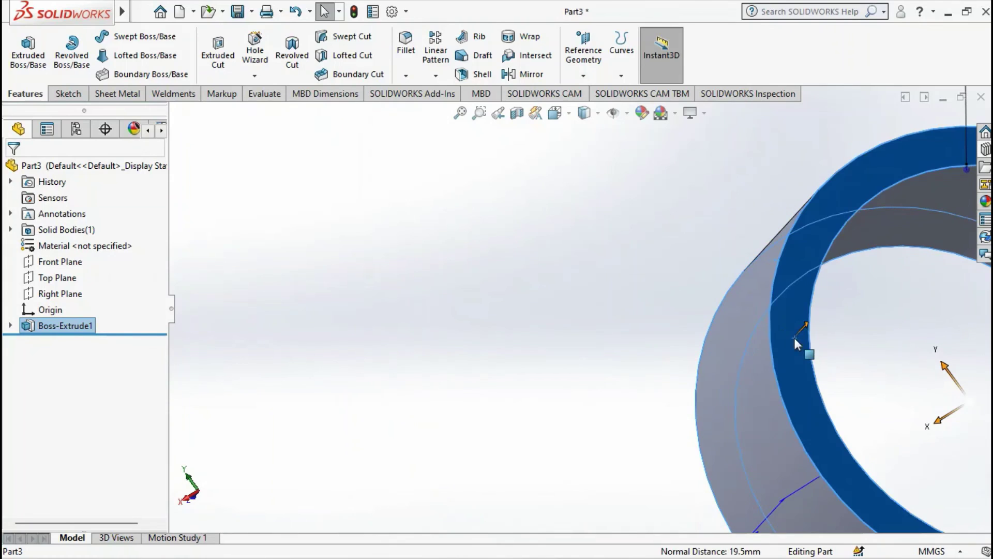
{"action": "left_click", "coordinate": [405, 75]}
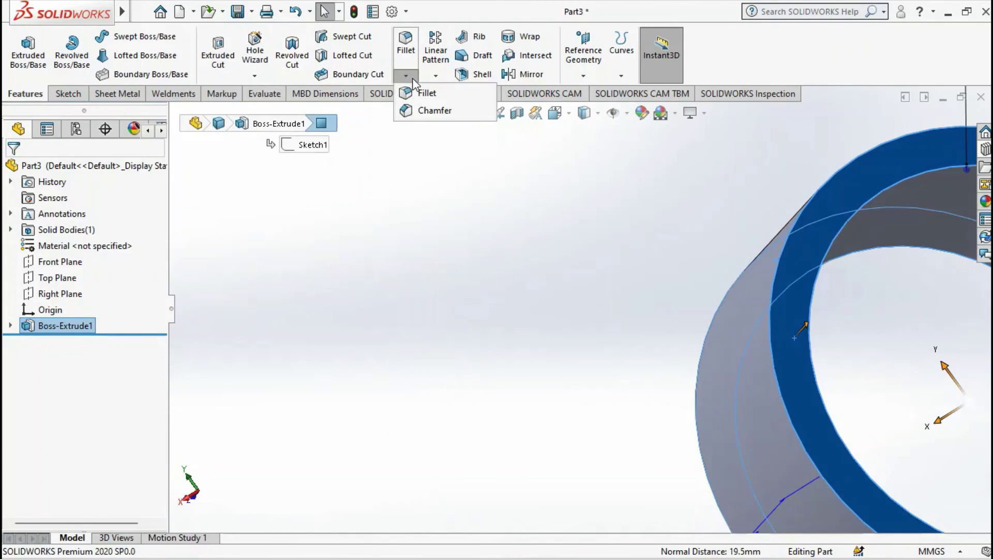
{"action": "left_click", "coordinate": [421, 110]}
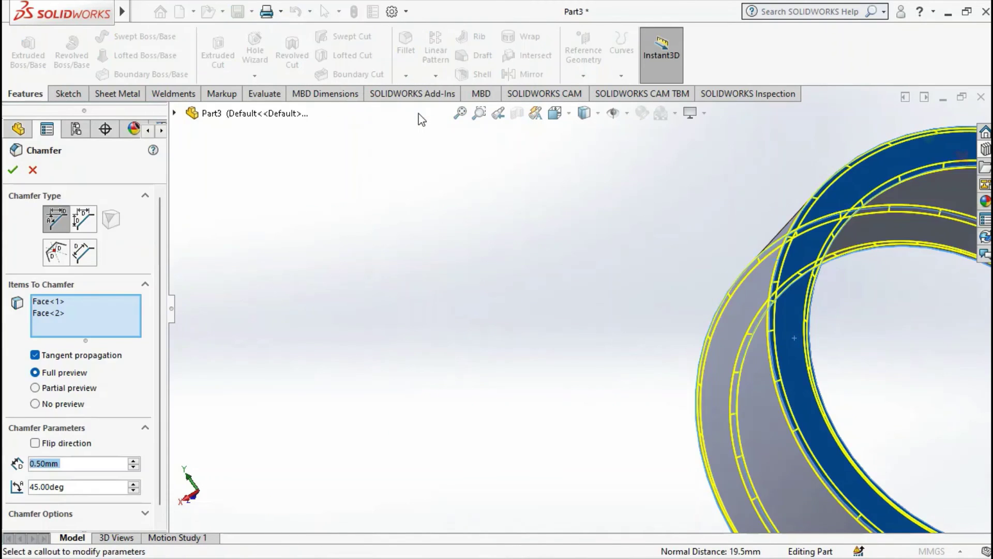
{"action": "left_click", "coordinate": [13, 170]}
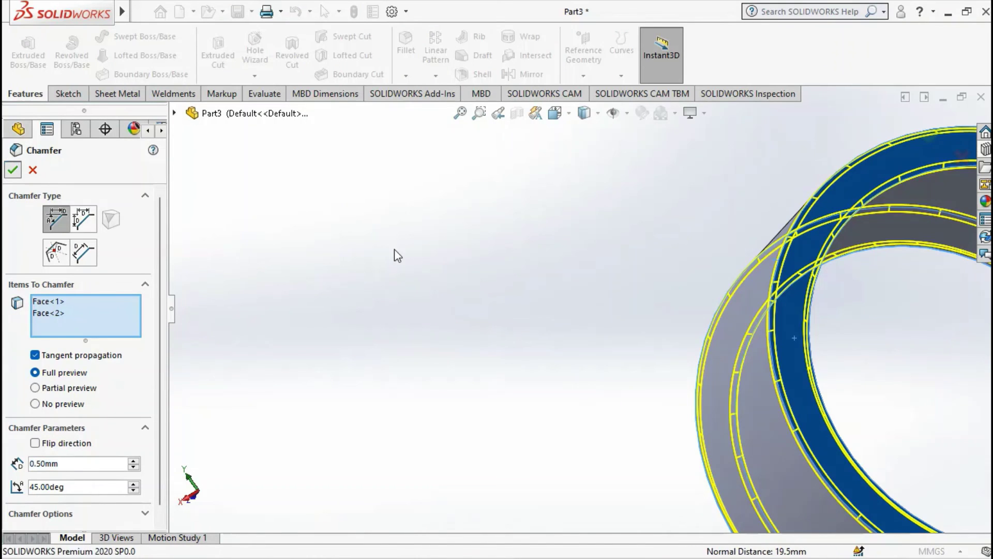
{"action": "scroll", "coordinate": [821, 324], "scroll_direction": "up", "scroll_amount": 3}
{"action": "mouse_move", "coordinate": [820, 323]}
{"action": "middle_mouse_down"}
{"action": "mouse_move", "coordinate": [657, 312]}
{"action": "mouse_move", "coordinate": [592, 277]}
{"action": "mouse_move", "coordinate": [651, 158]}
{"action": "mouse_move", "coordinate": [594, 211]}
{"action": "mouse_move", "coordinate": [690, 230]}
{"action": "mouse_move", "coordinate": [676, 251]}
{"action": "middle_mouse_up"}
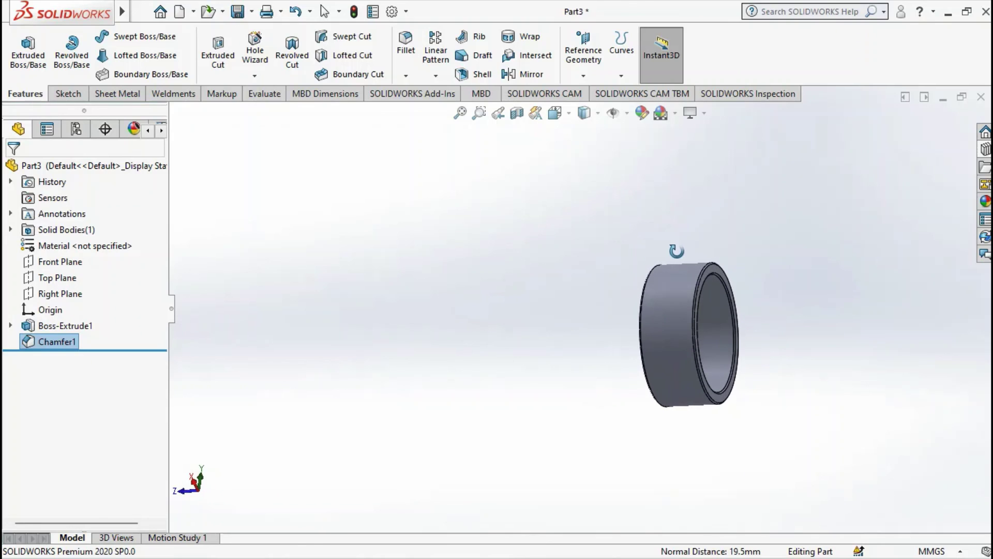
- Save the part as '2.0.4 Spacing Housing 19.5', replacing the existing file
{"action": "left_click", "coordinate": [237, 12]}
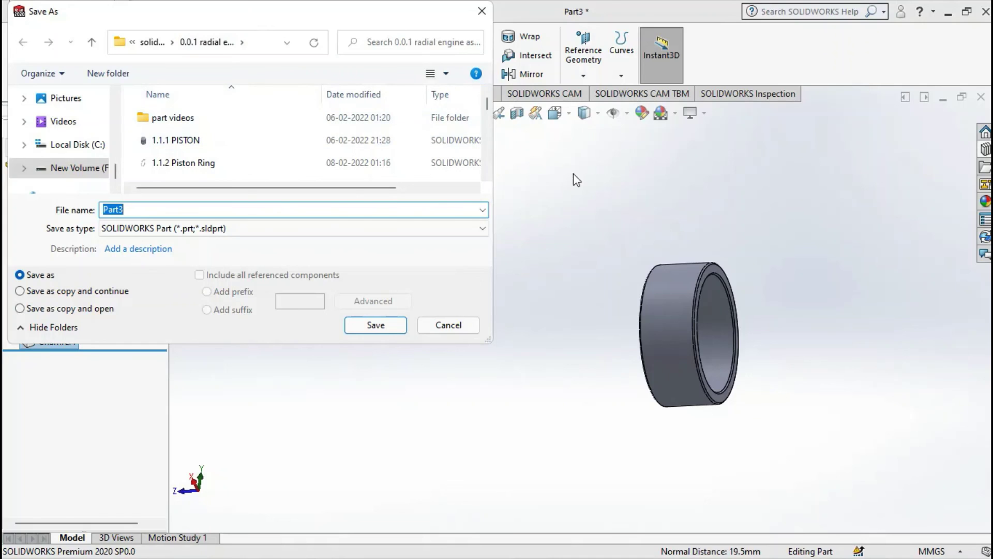
{"action": "type", "text": "2."}
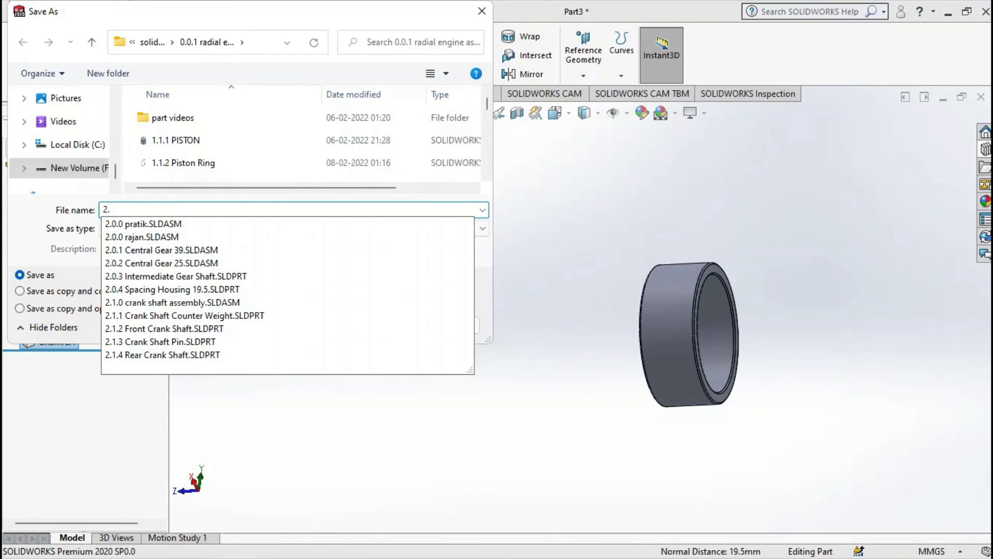
{"action": "type", "text": "0.4"}
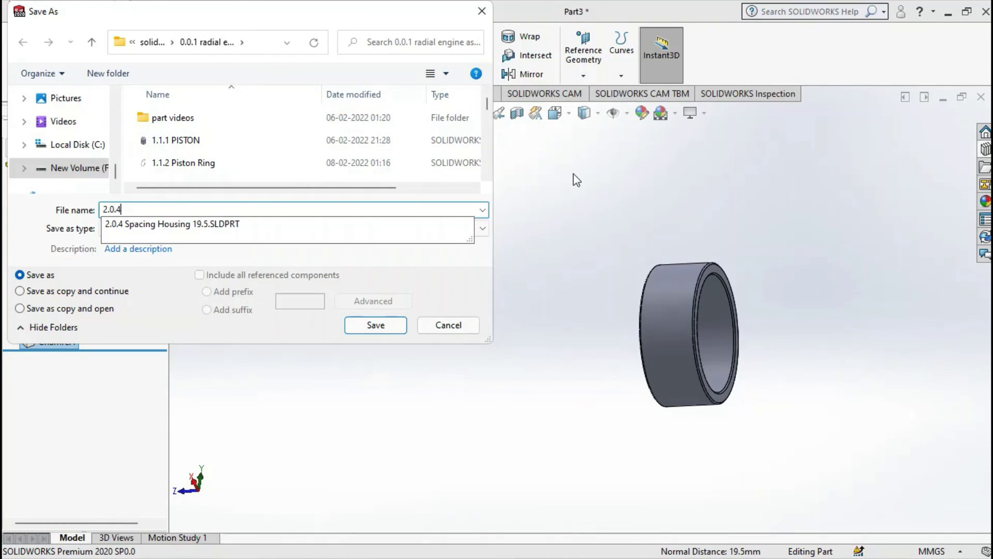
{"action": "key", "text": "Down"}
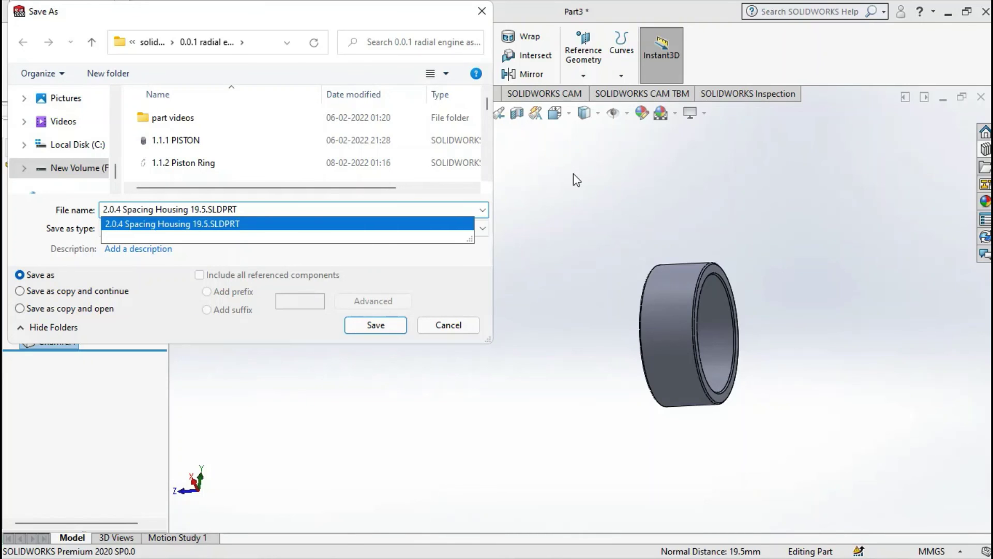
{"action": "key", "text": "Return"}
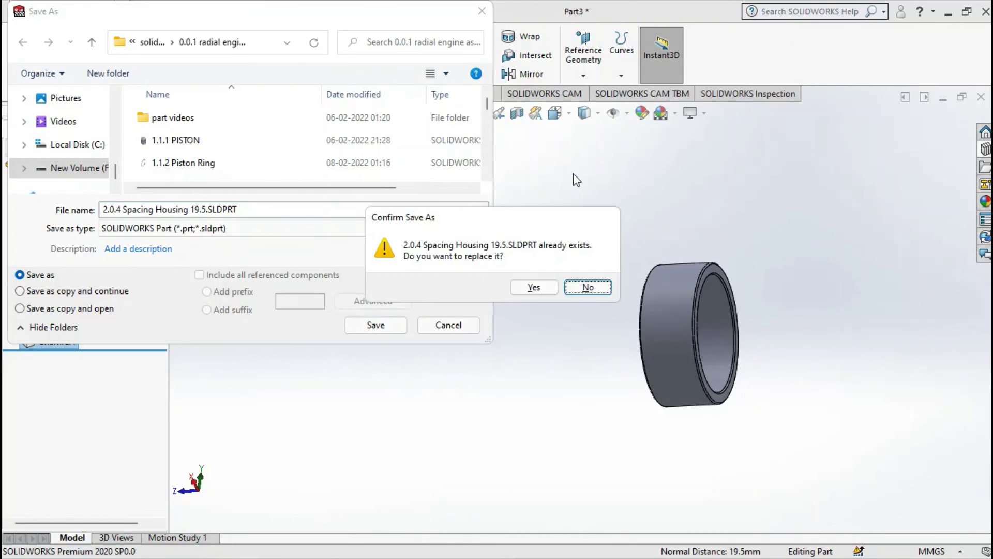
{"action": "left_click", "coordinate": [532, 288]}
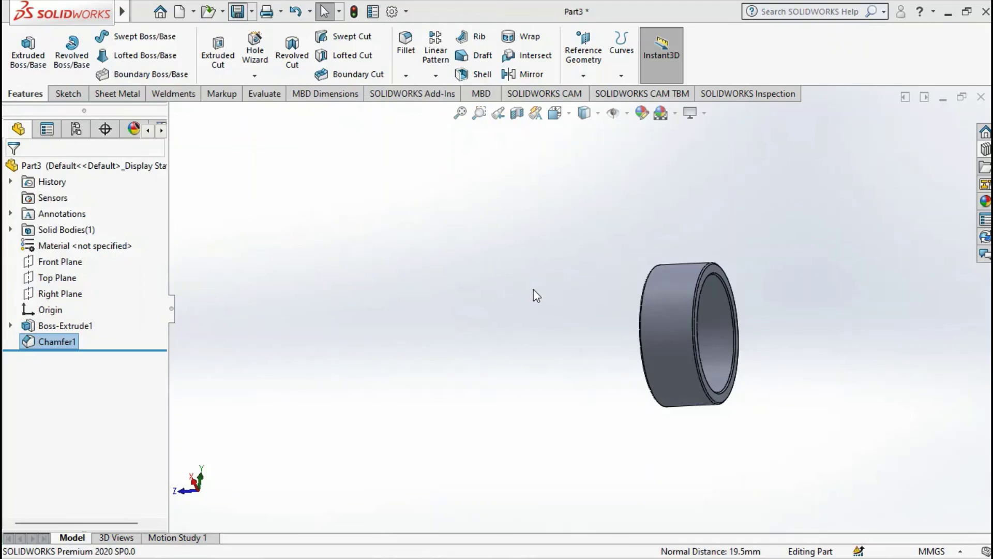